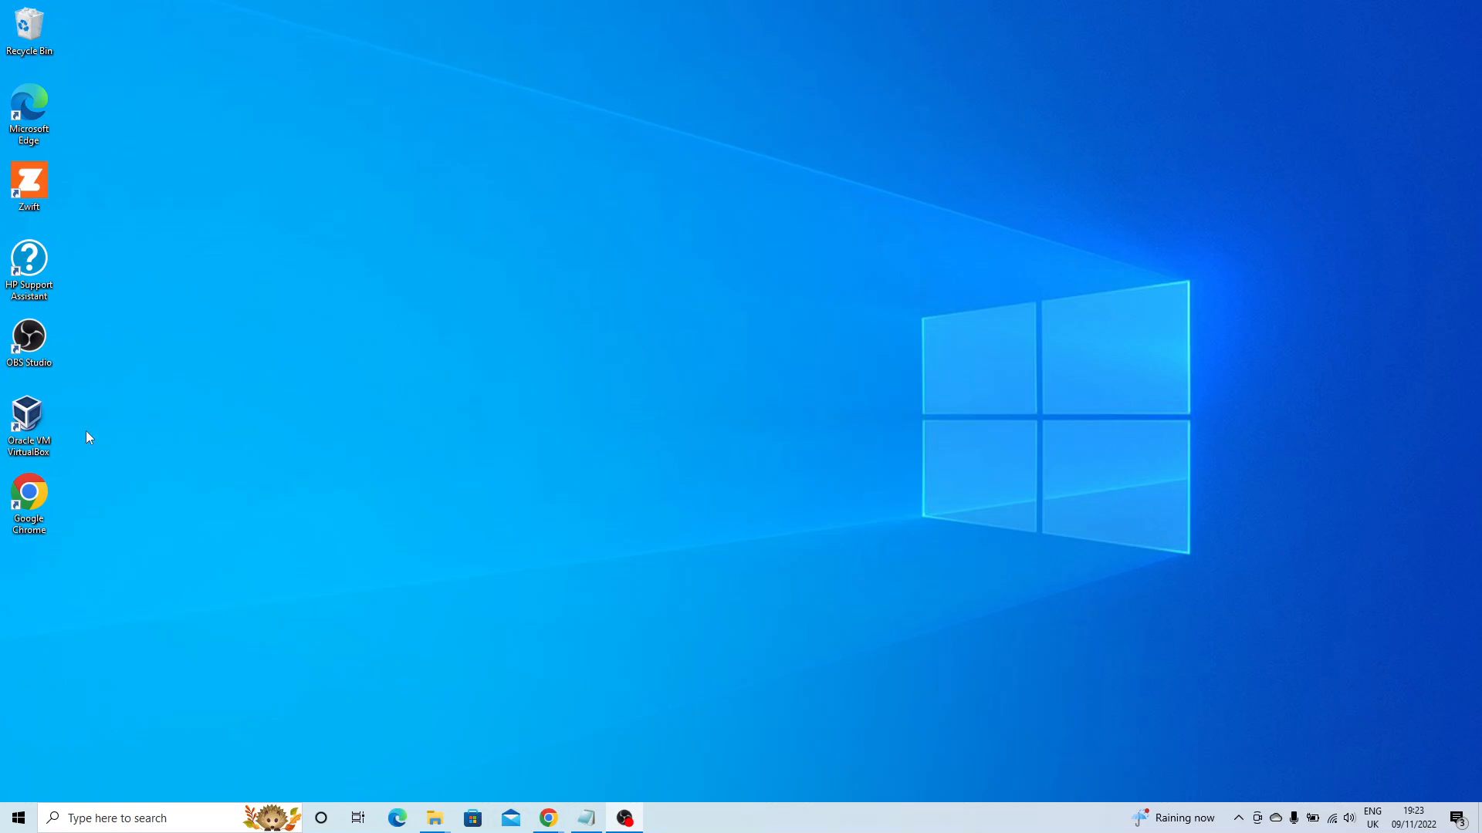
# Select the VirtualBox desktop icon, then show thumbnails of the open Chrome windows from the taskbar.
pyautogui.click(38, 432)
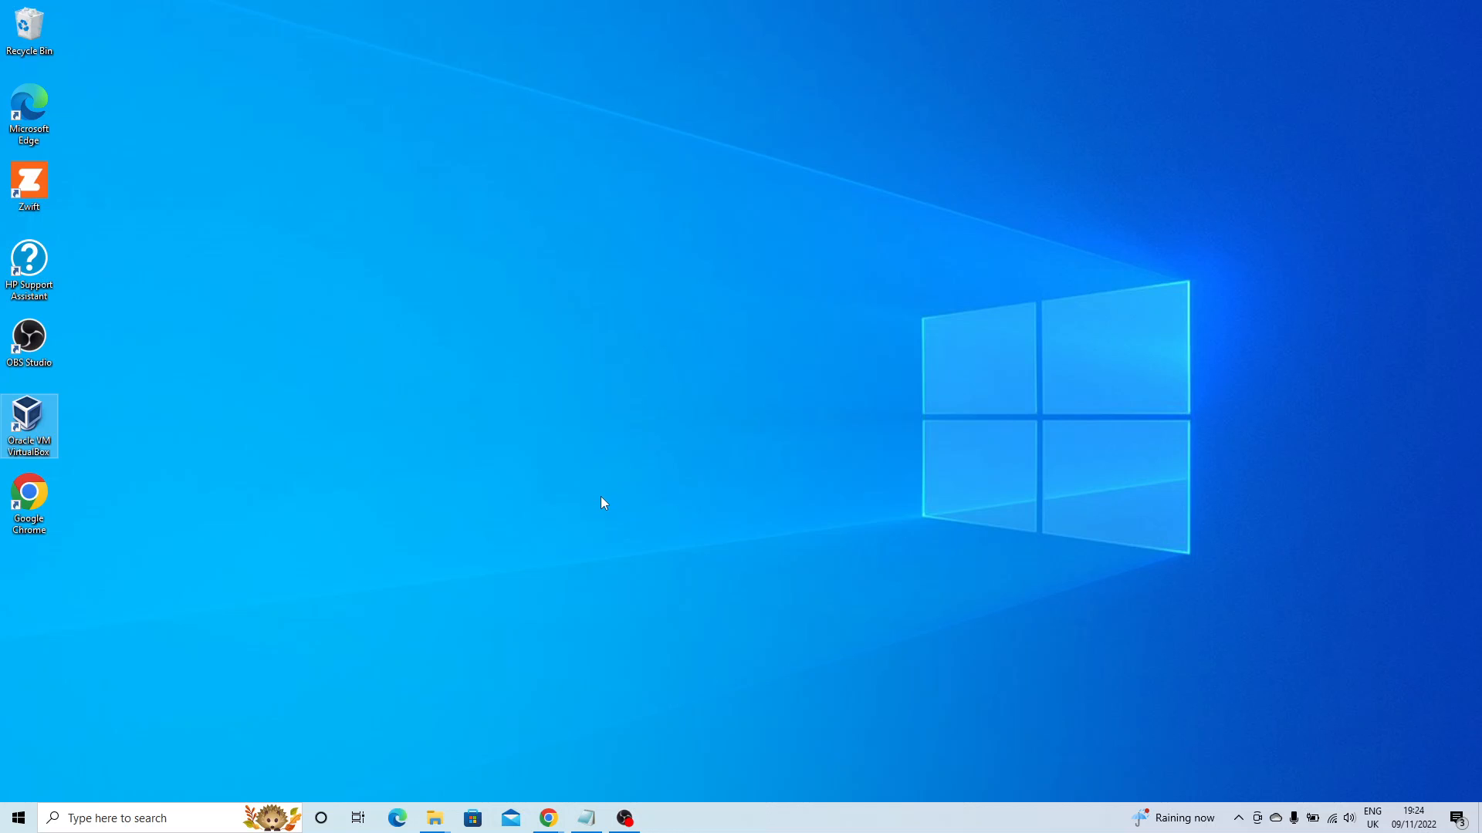
pyautogui.click(554, 820)
# Load Microsoft's Download Windows 10 page by pasting its URL into Chrome's address bar.
pyautogui.click(576, 793)
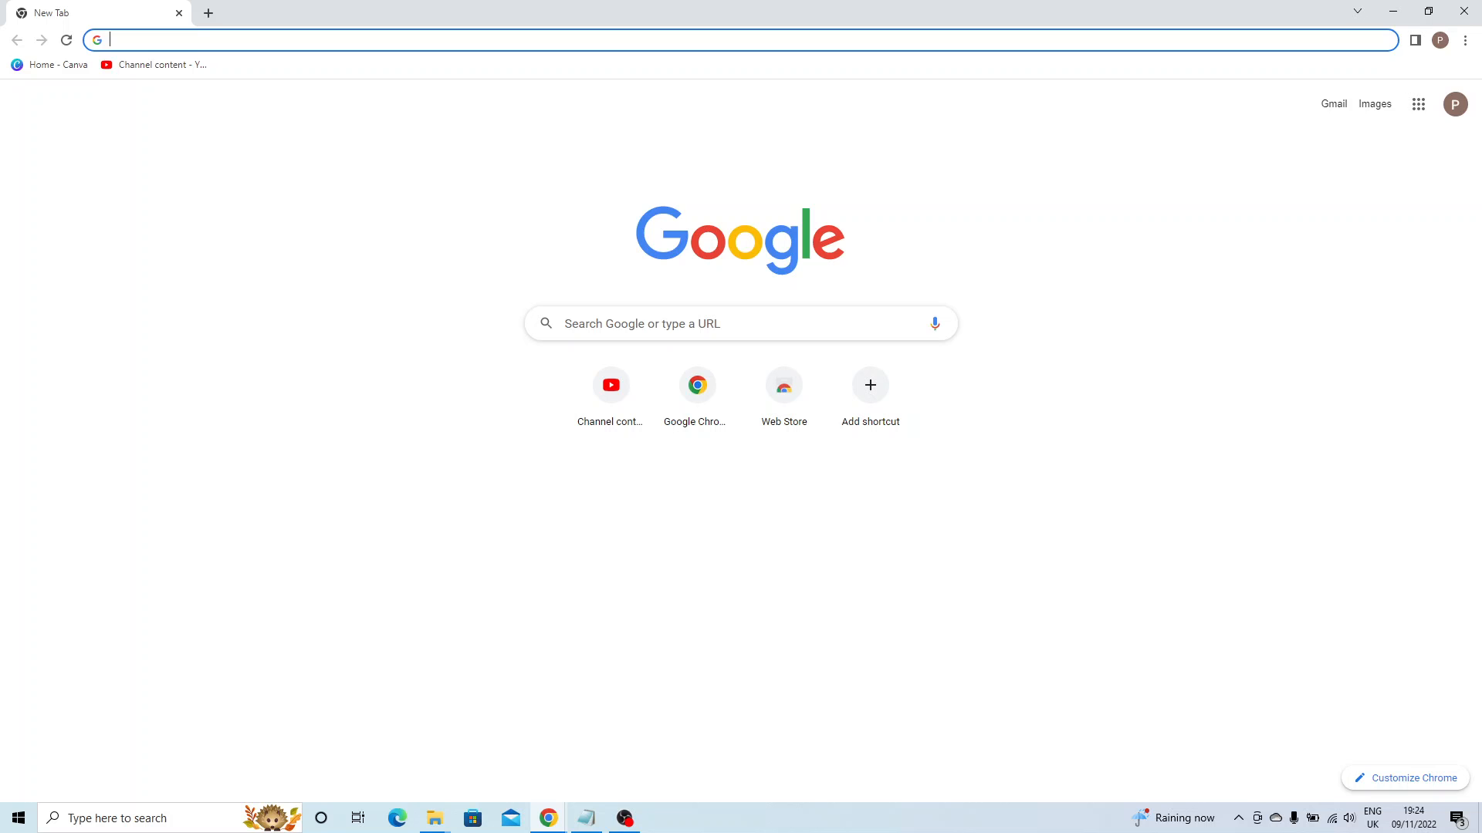
pyautogui.hotkey('alt', 'Tab')
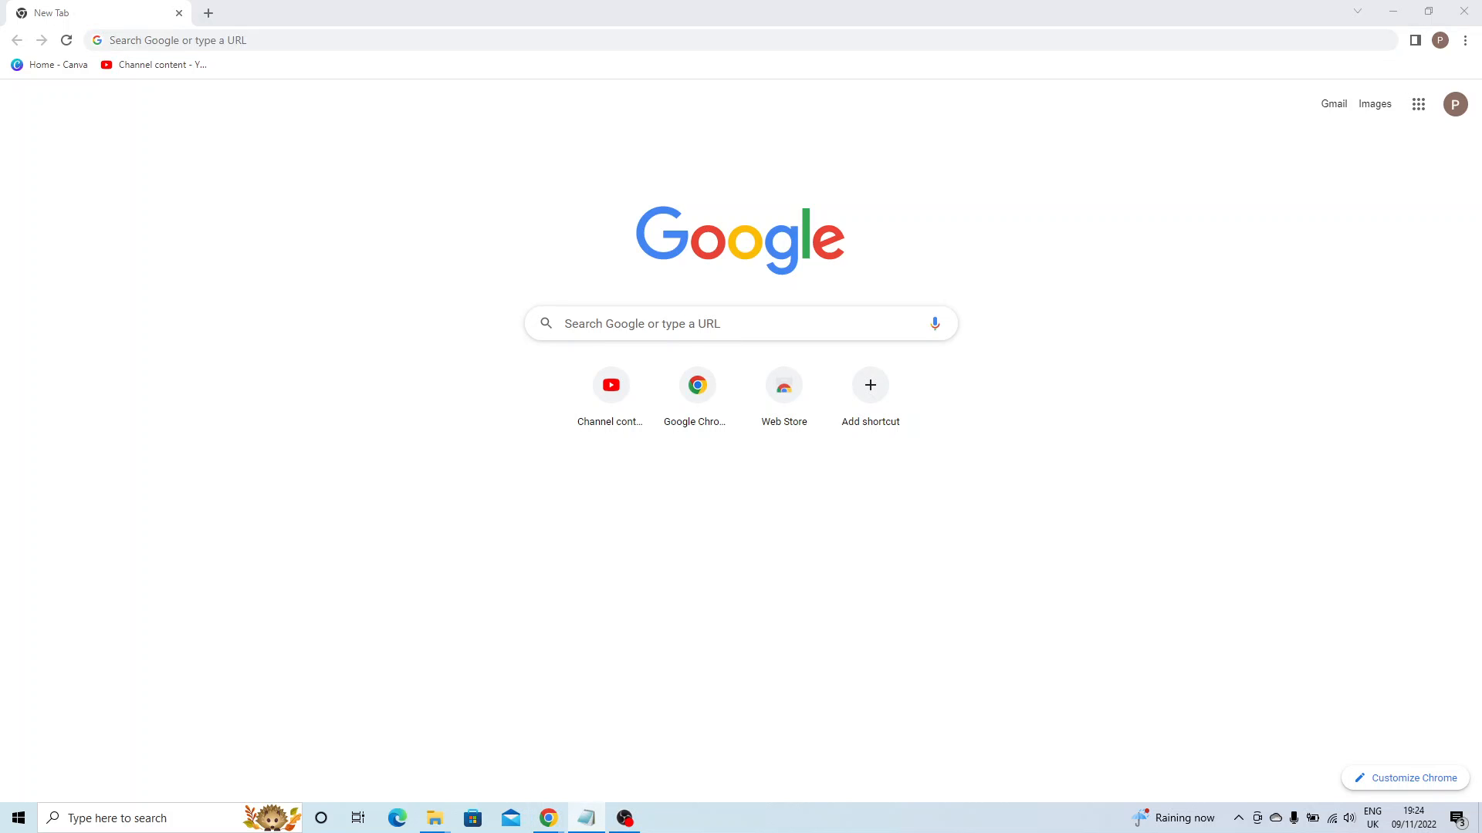
pyautogui.click(301, 41)
pyautogui.write('https://www.microsoft.com/en-us/software-download/windows10')
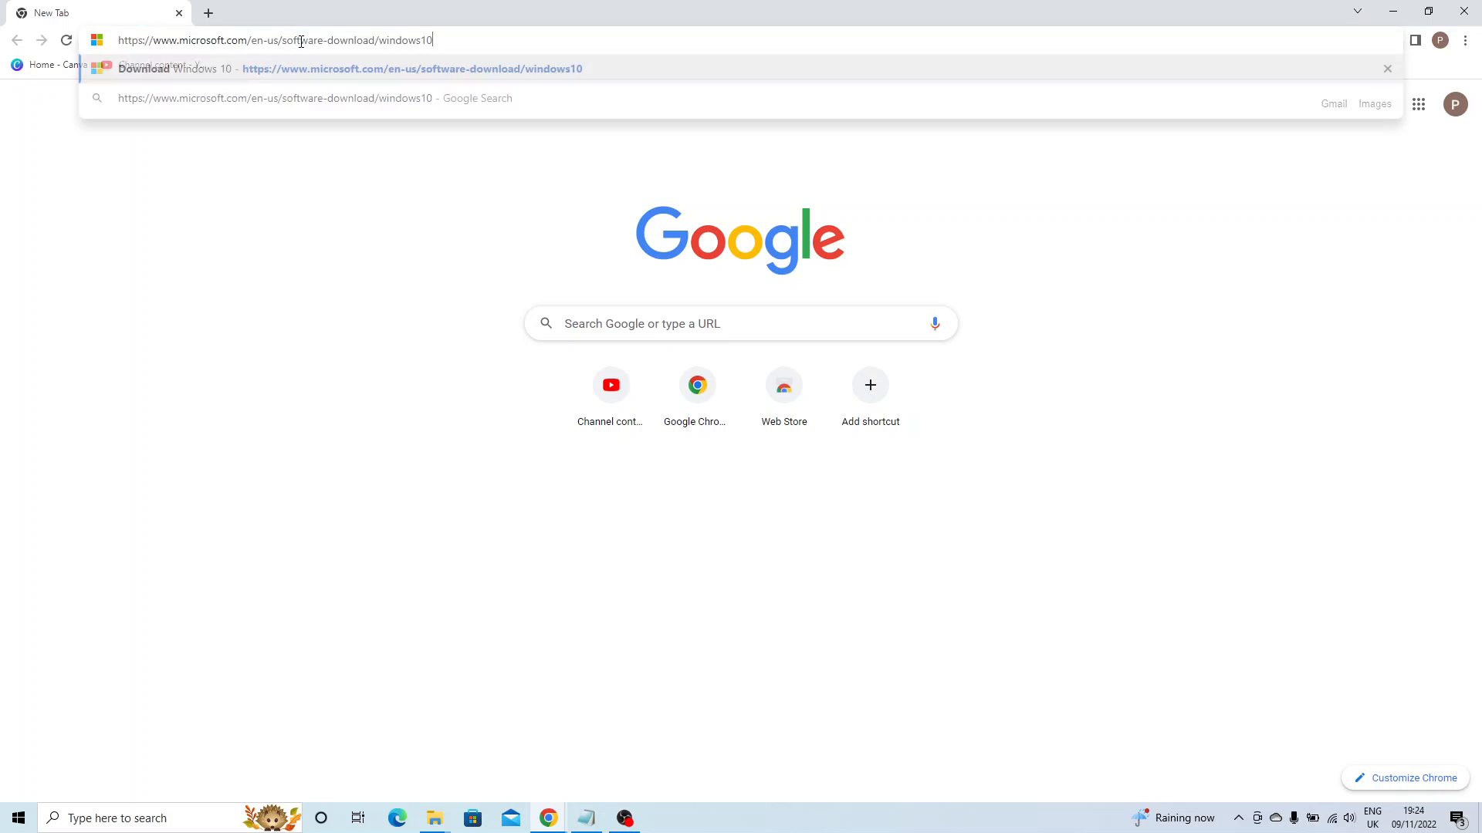
pyautogui.press('Return')
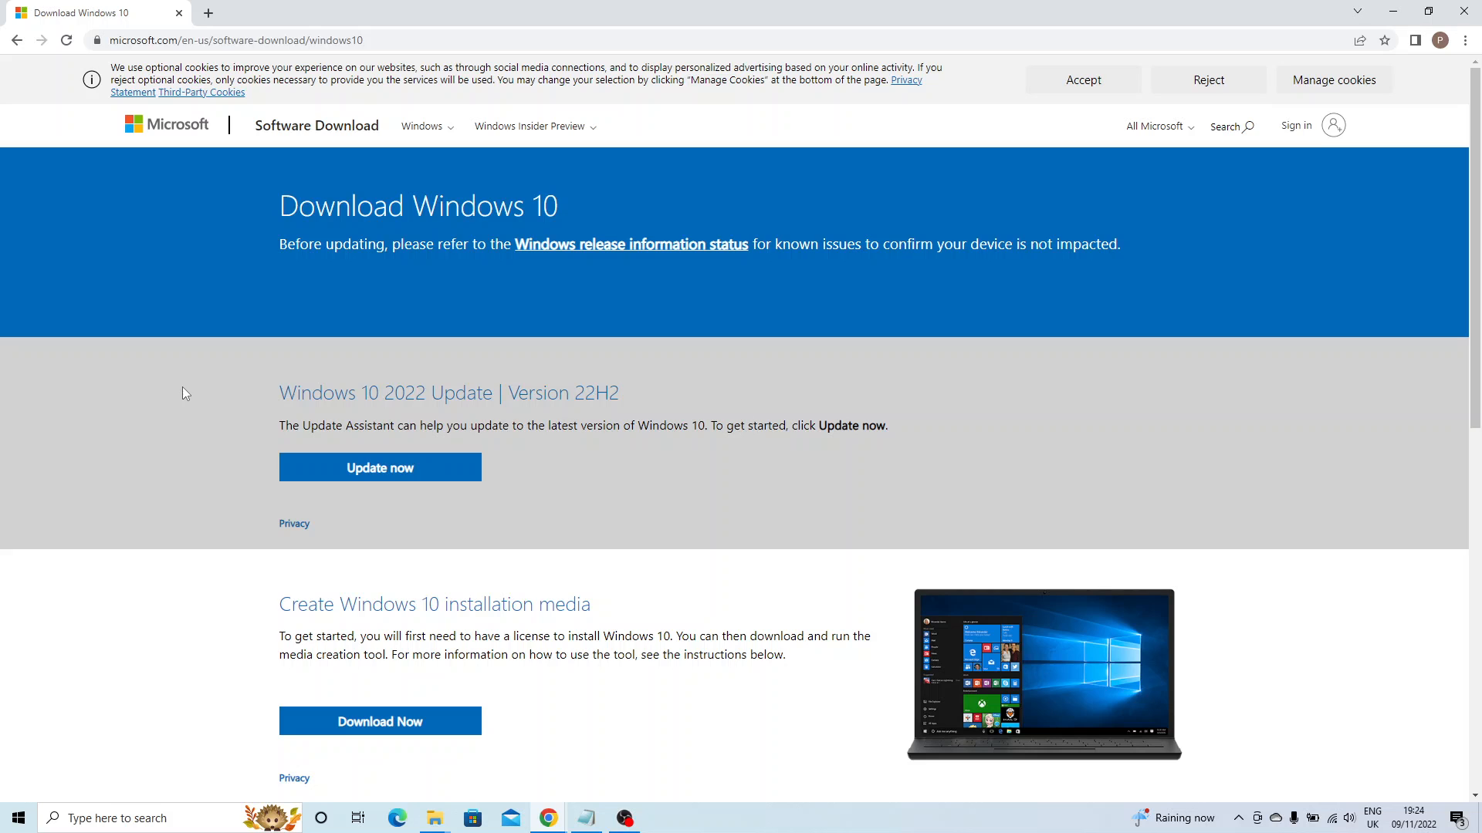
# Scroll to the Create Windows 10 installation media section and download the media creation tool.
pyautogui.scroll(-2, 162, 510)
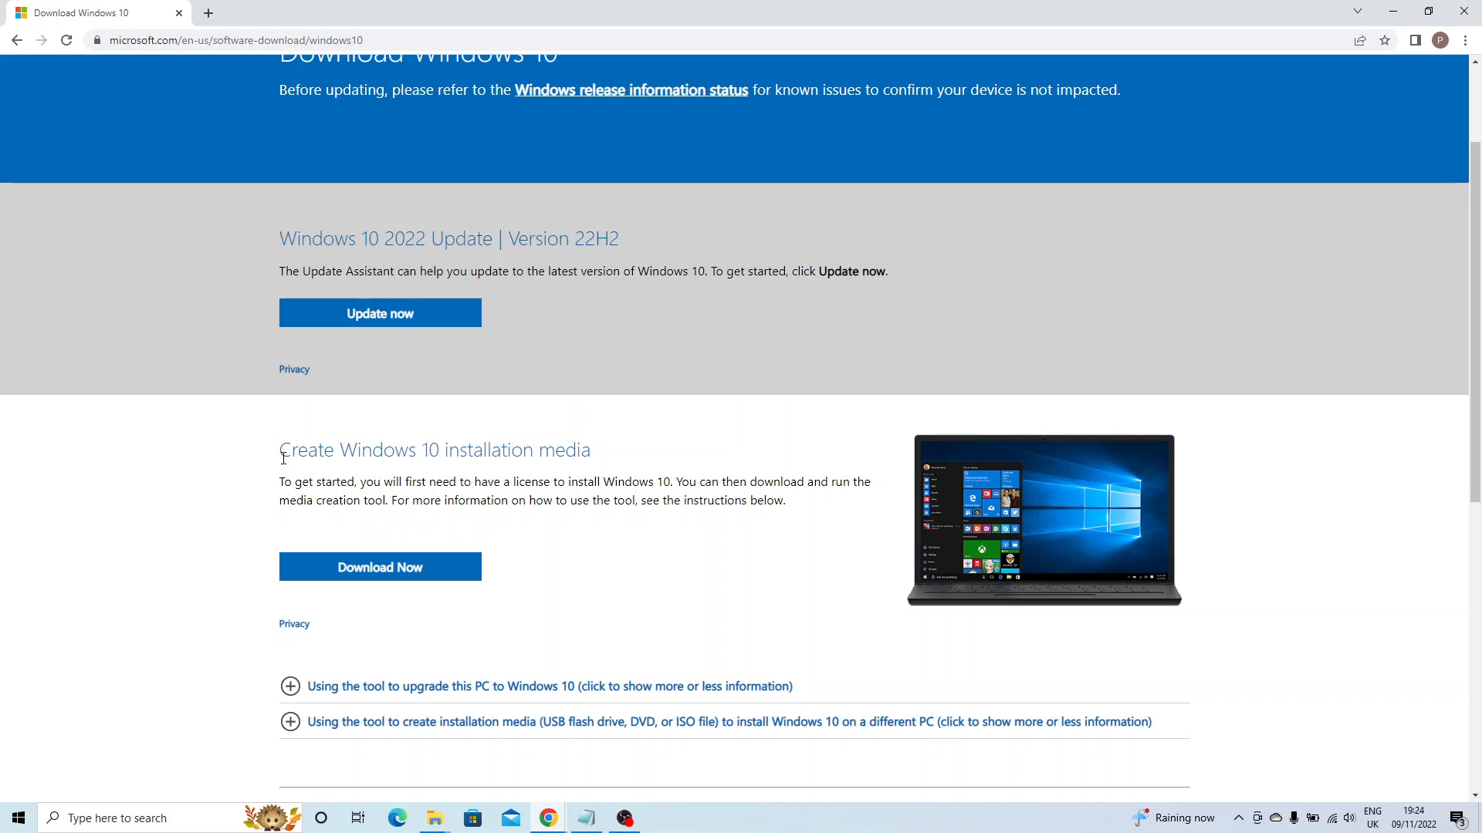
pyautogui.moveTo(284, 458); pyautogui.dragTo(596, 458)
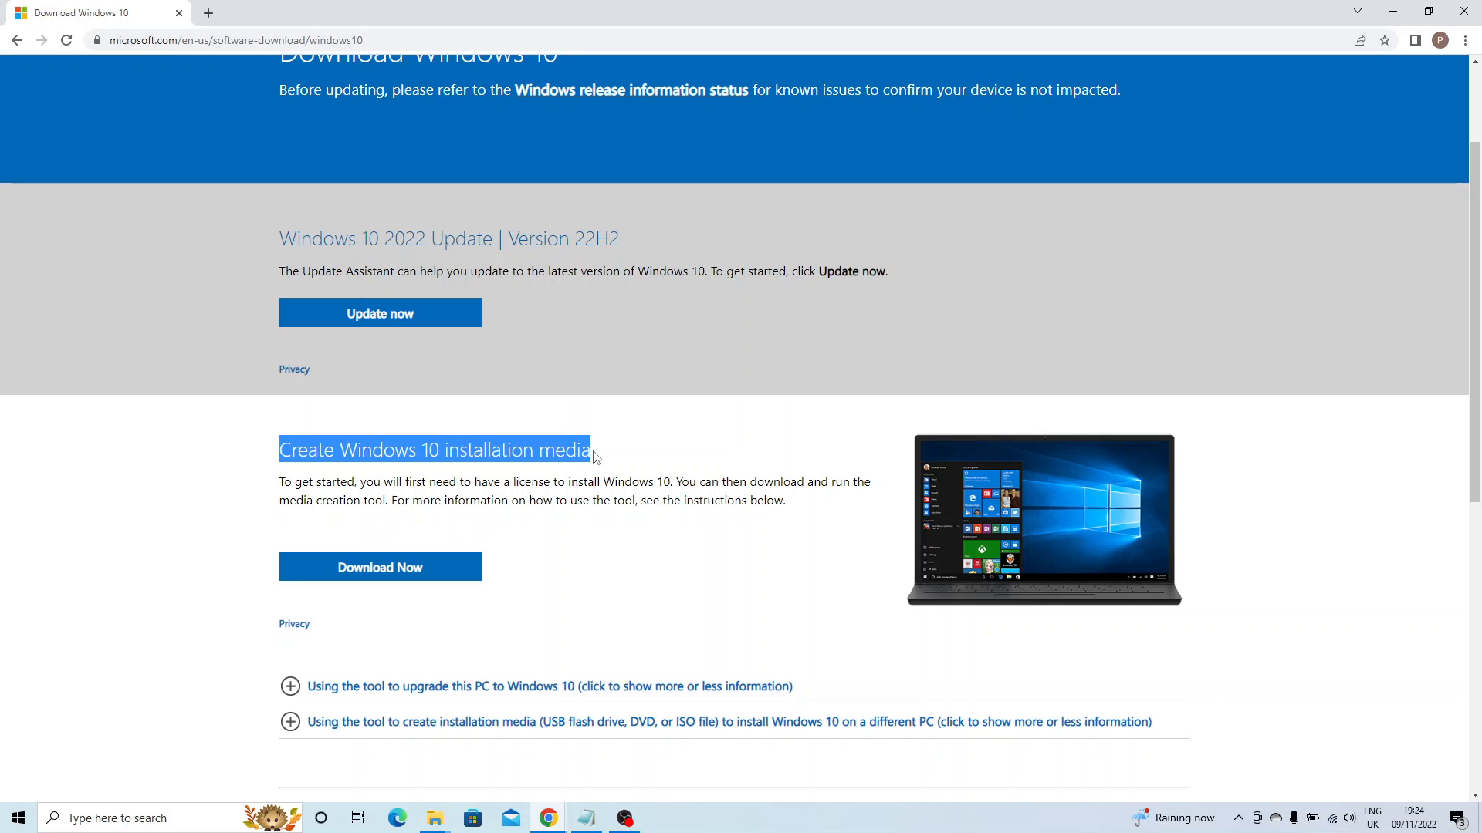
pyautogui.scroll(-1, 531, 546)
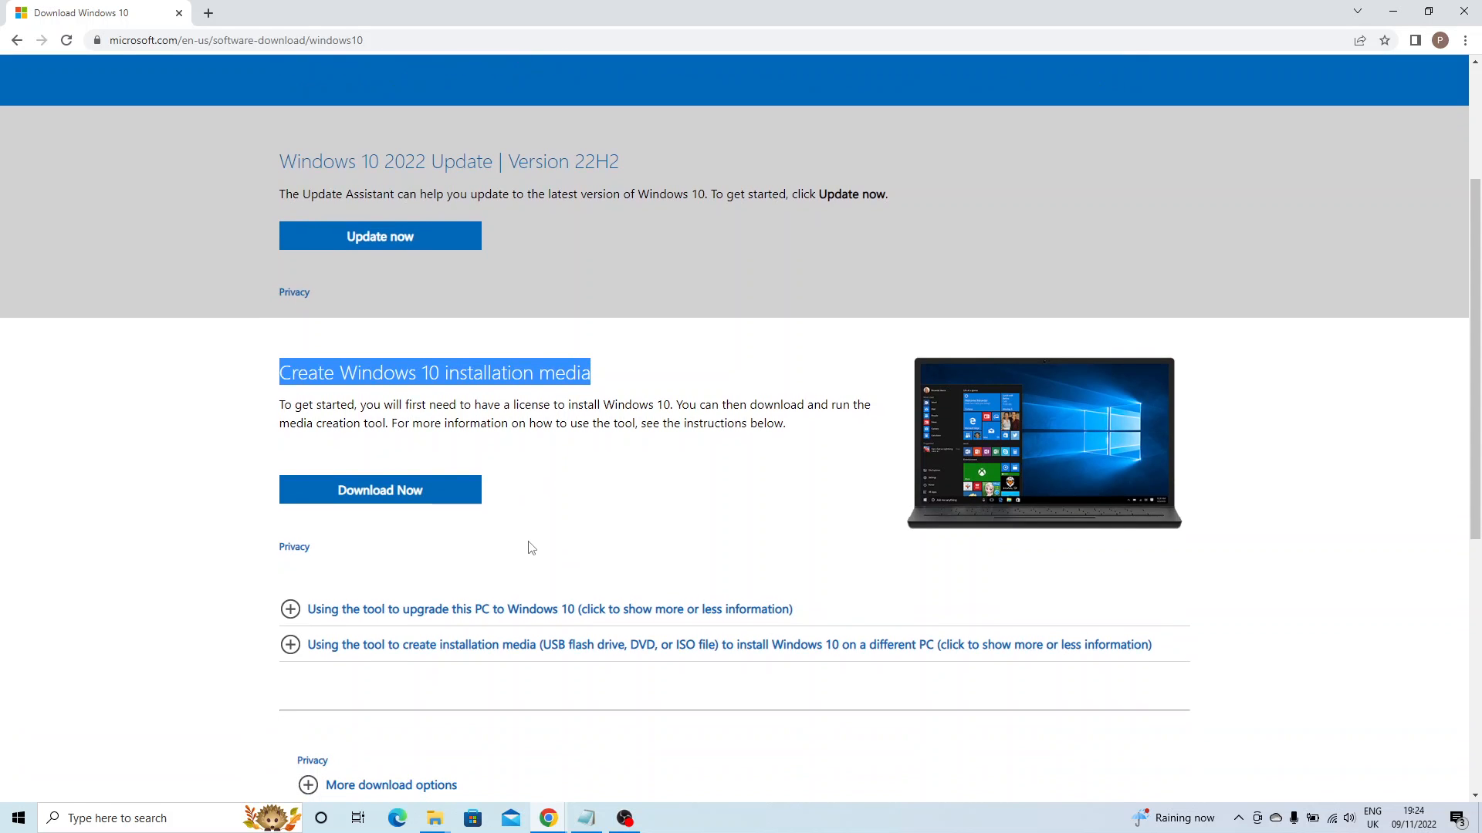
pyautogui.click(406, 498)
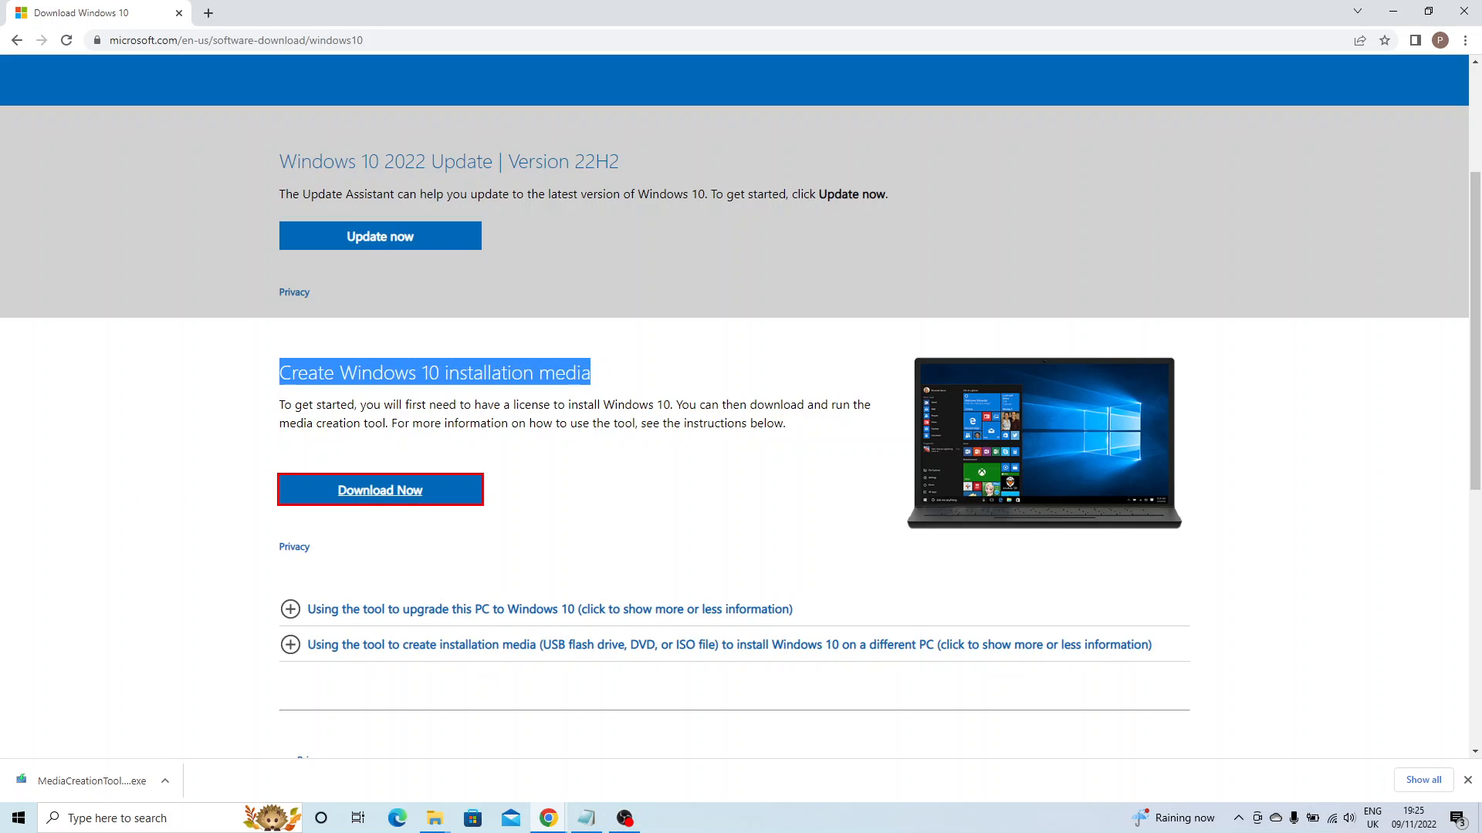
# Show the finished download in its folder and run MediaCreationTool22H2 from Downloads.
pyautogui.click(165, 780)
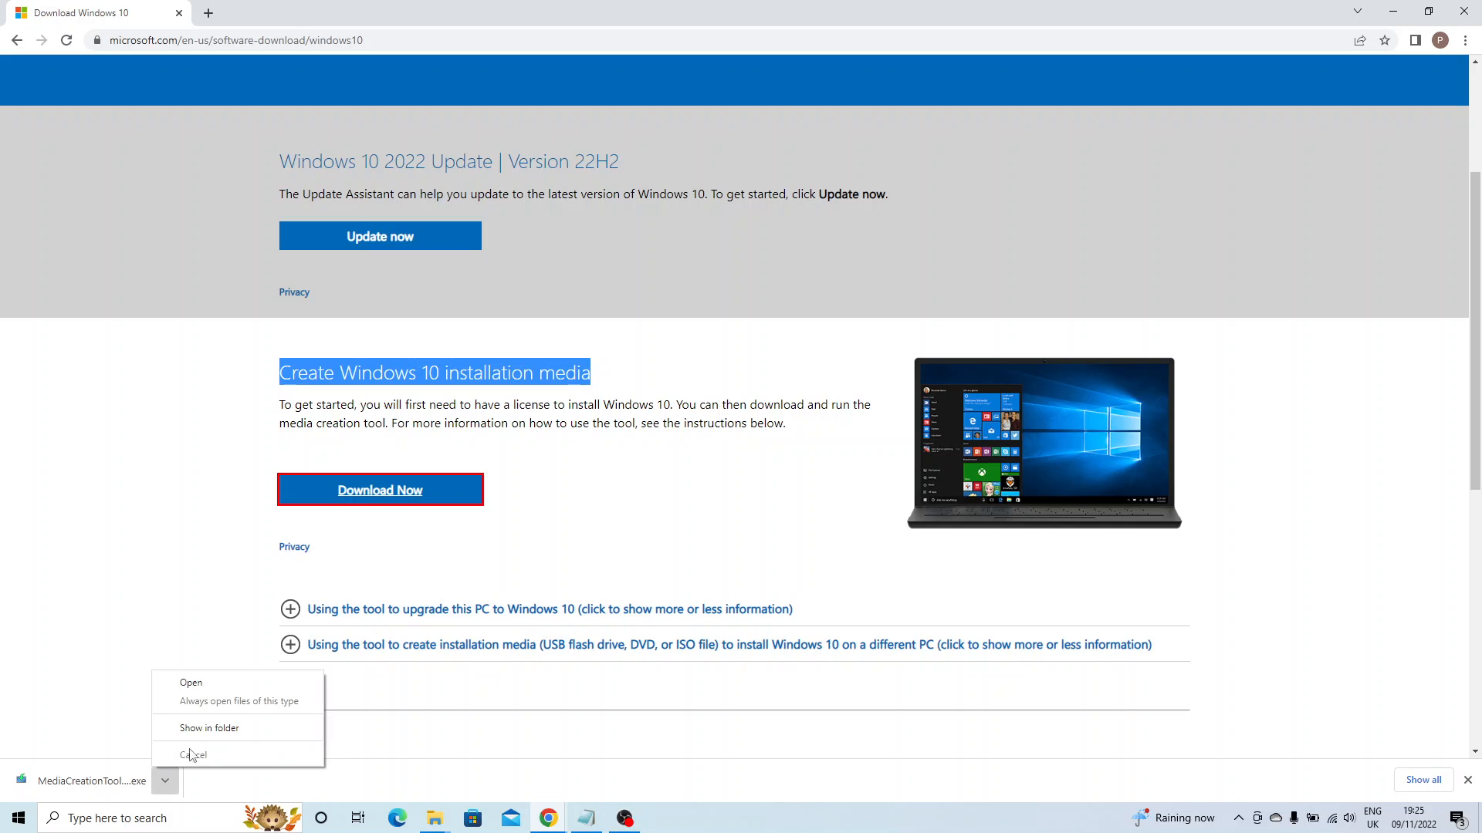
pyautogui.click(206, 728)
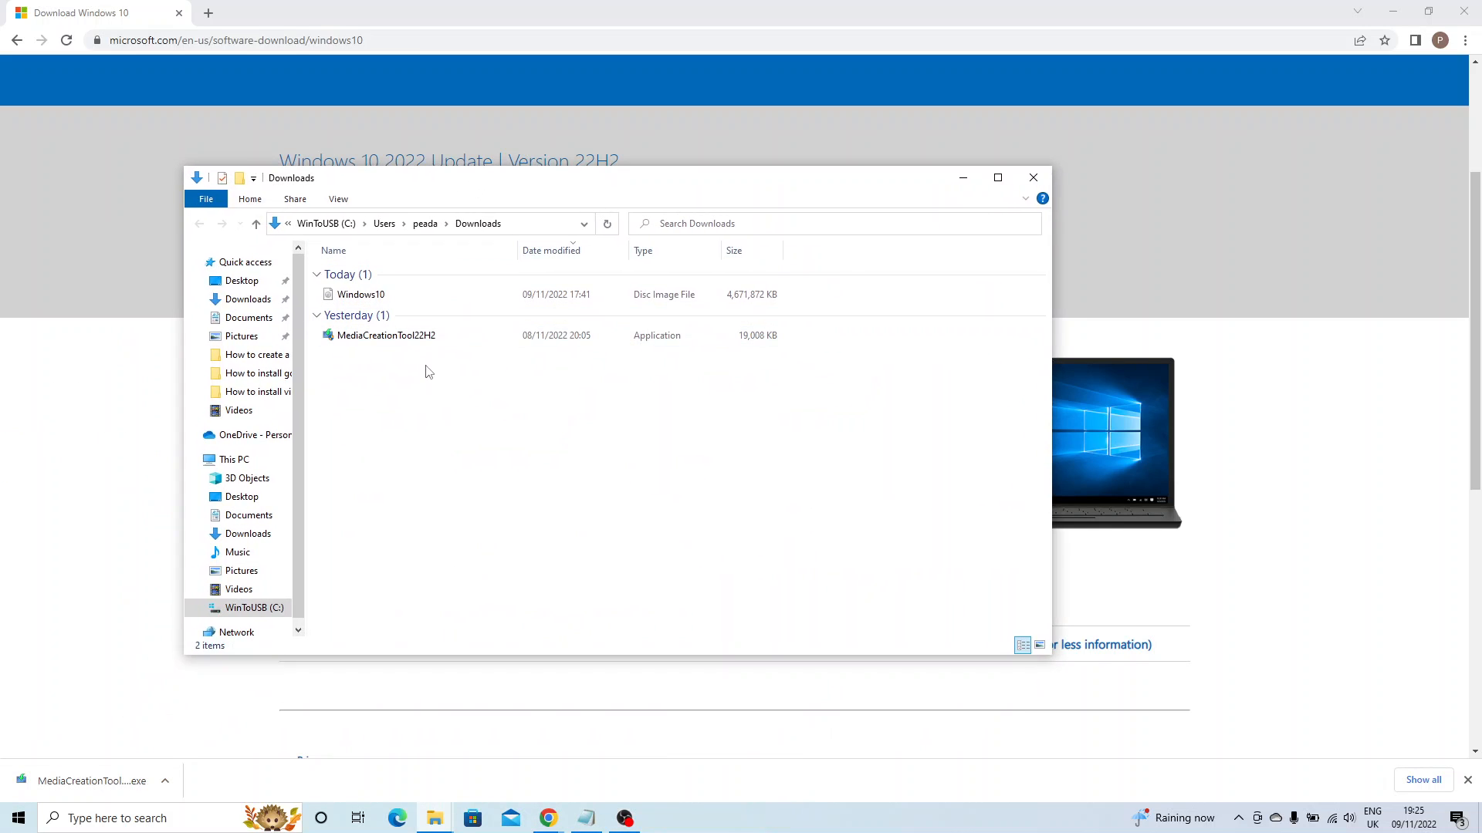
pyautogui.click(419, 338)
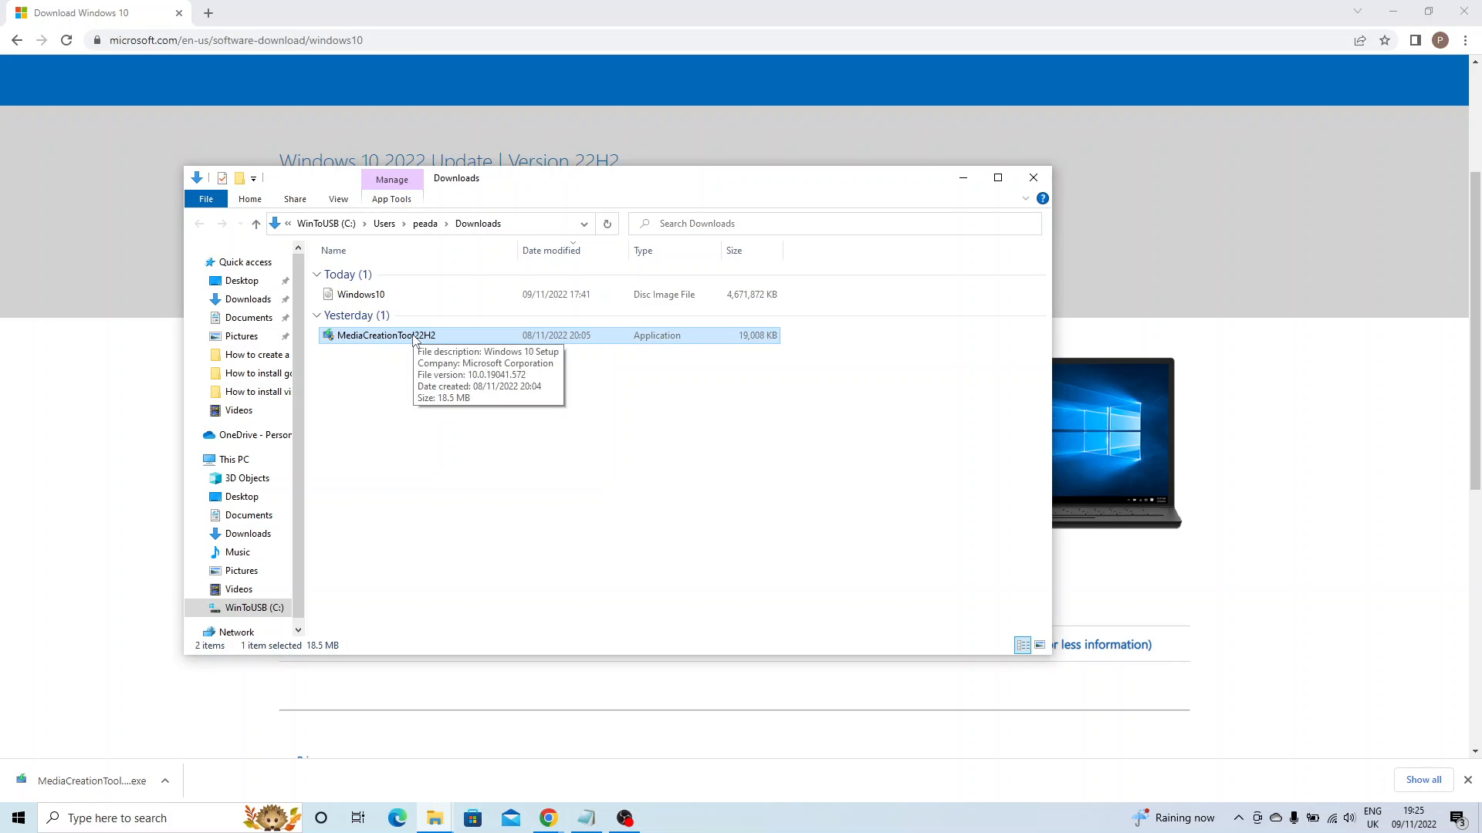
pyautogui.doubleClick(416, 341)
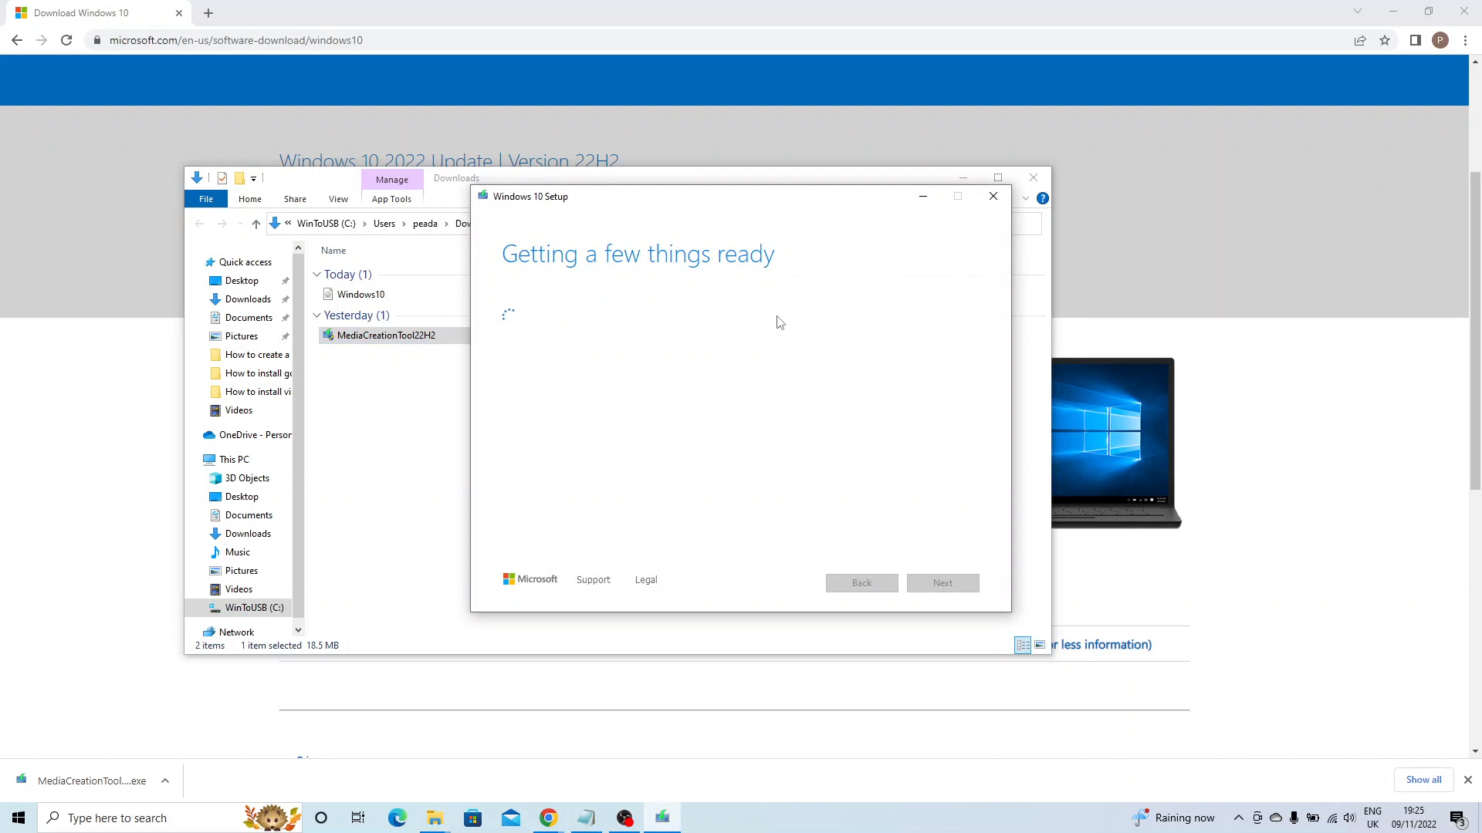
# Minimise the Downloads window, scroll through the Microsoft licence terms and accept them.
pyautogui.click(965, 179)
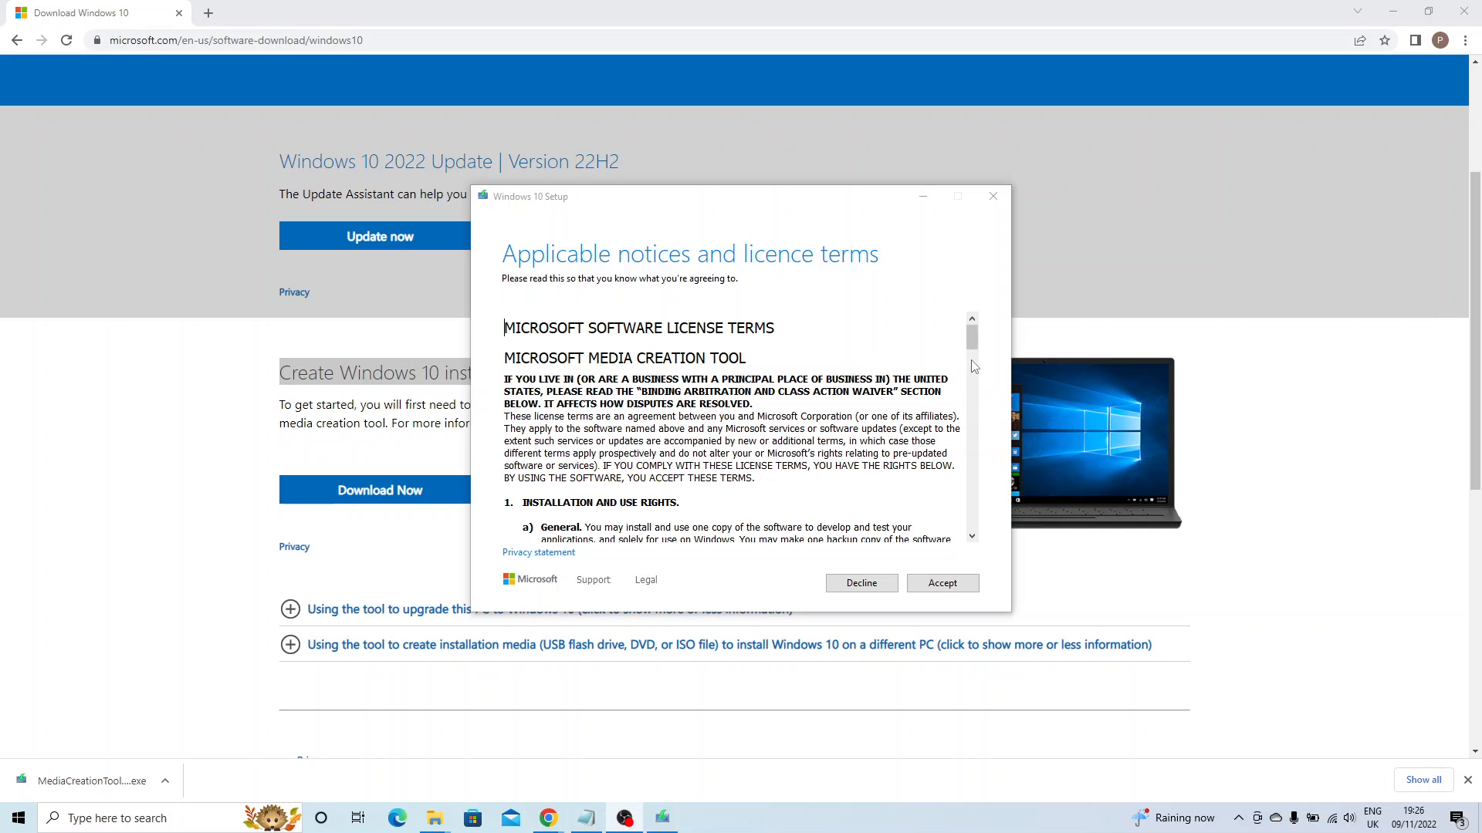
pyautogui.moveTo(973, 351); pyautogui.dragTo(971, 516)
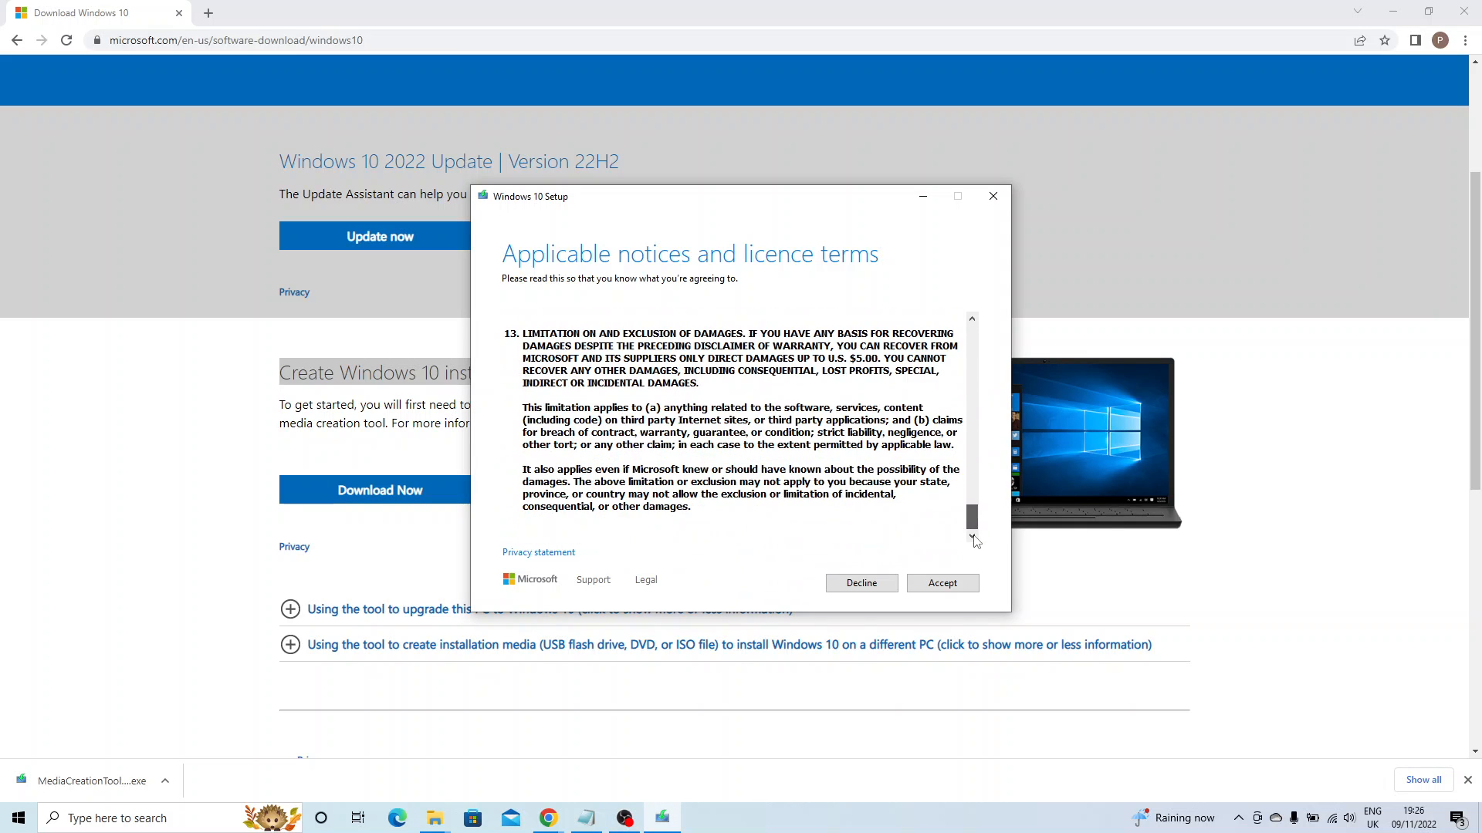
pyautogui.click(931, 588)
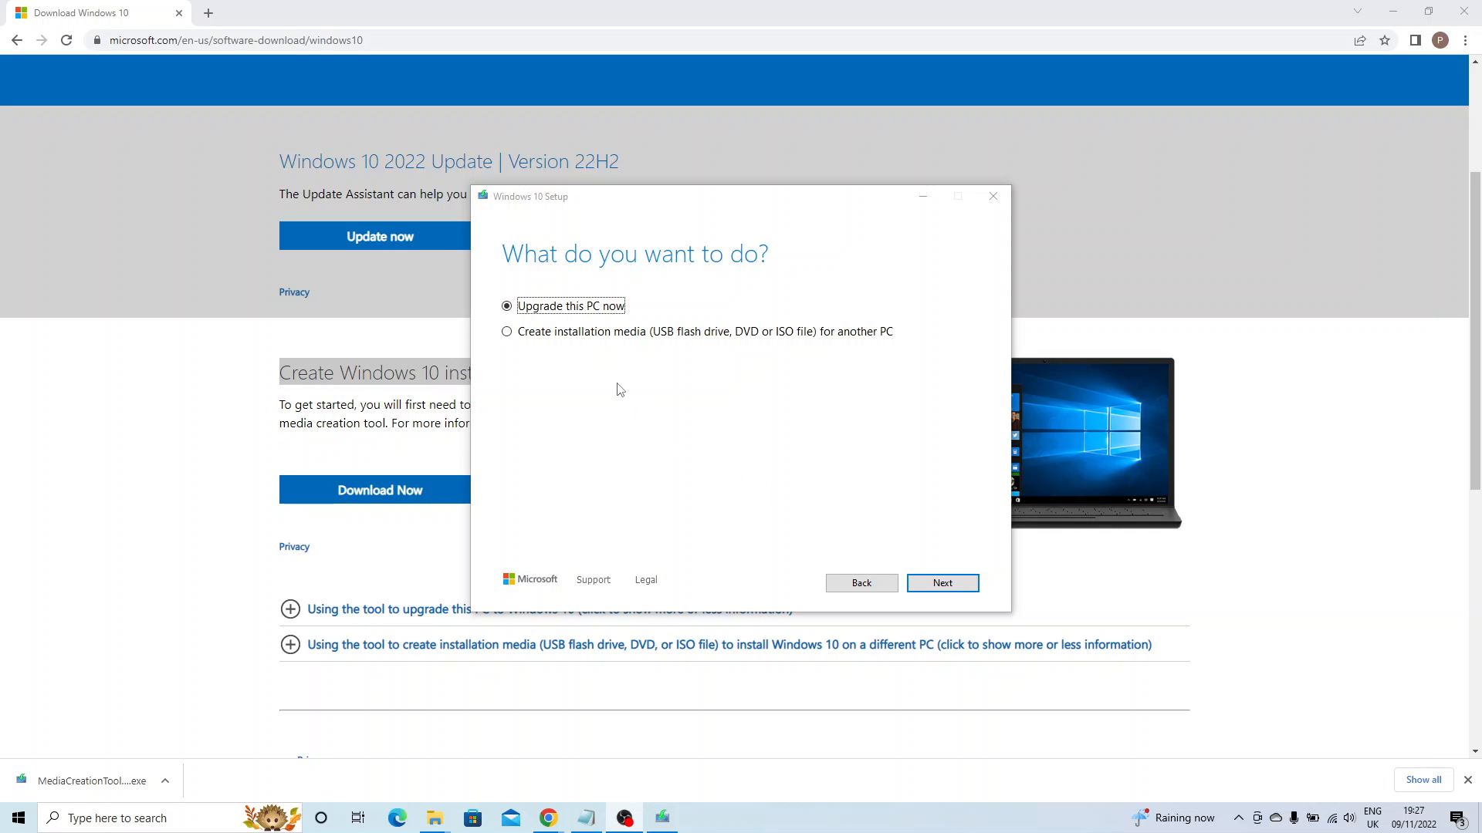
# Choose Create installation media for another PC, keeping the recommended English (United States), Windows 10, 64-bit options.
pyautogui.click(550, 333)
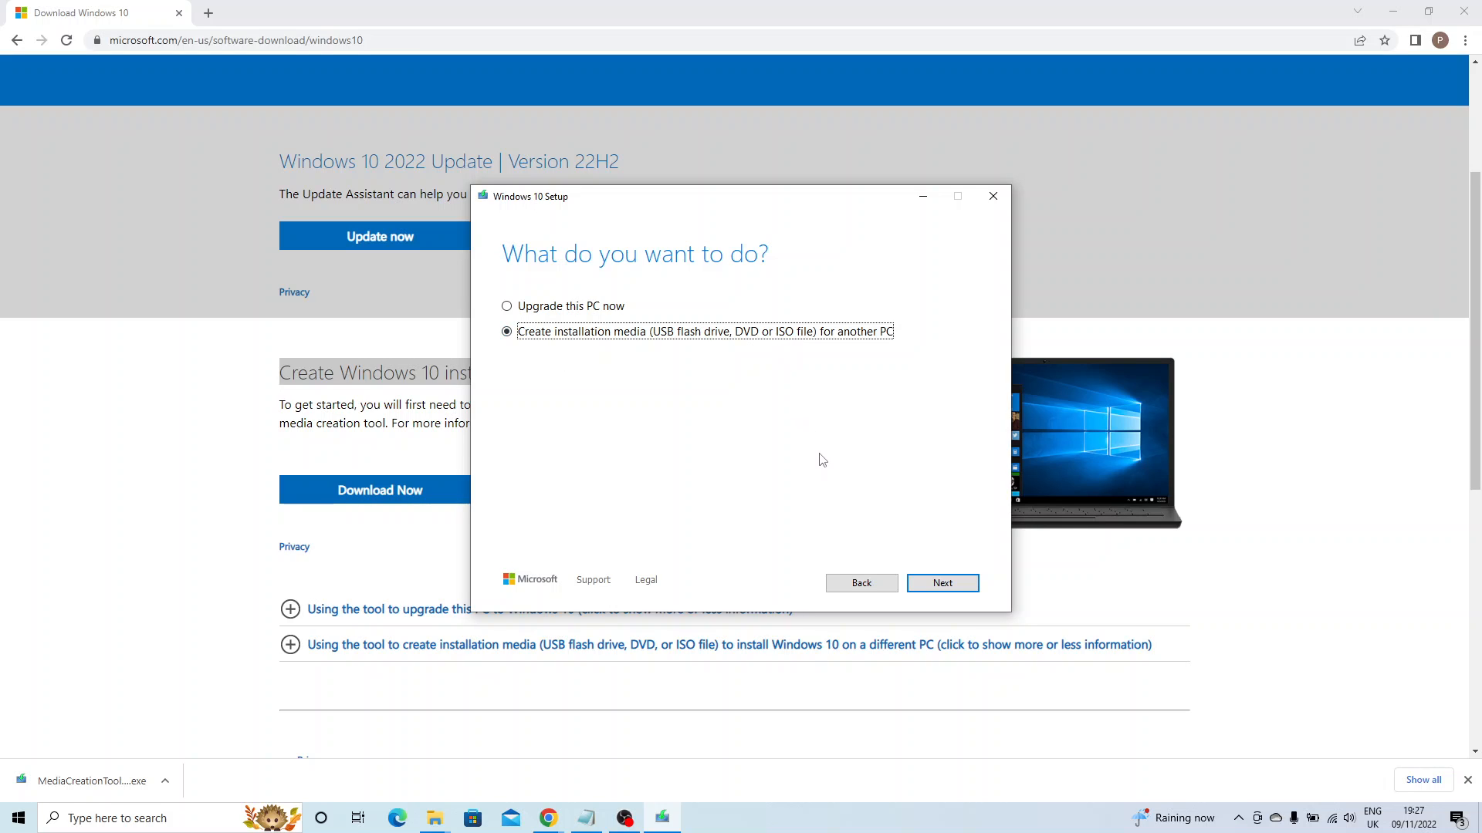
pyautogui.click(943, 586)
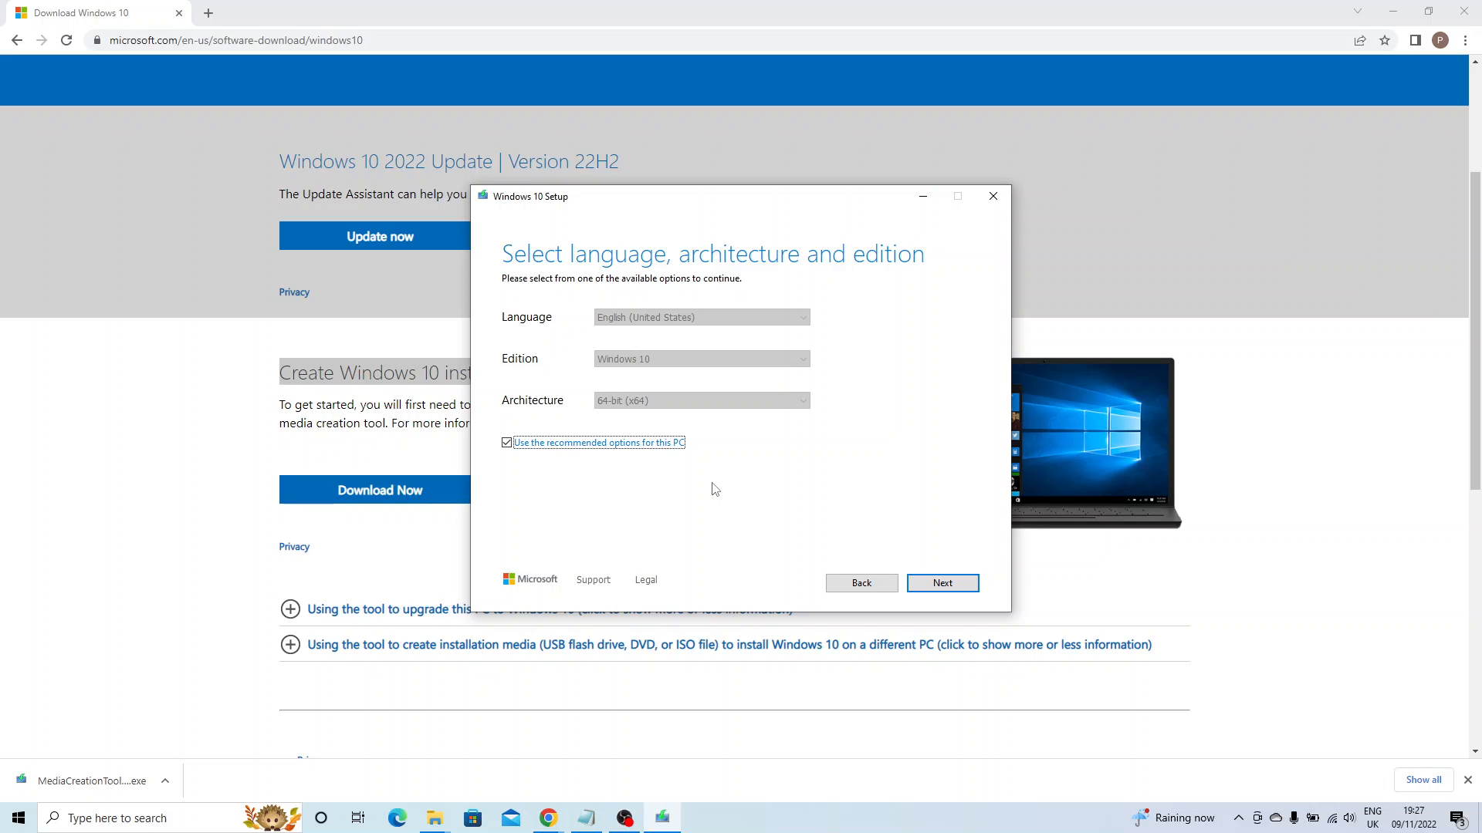
pyautogui.click(509, 445)
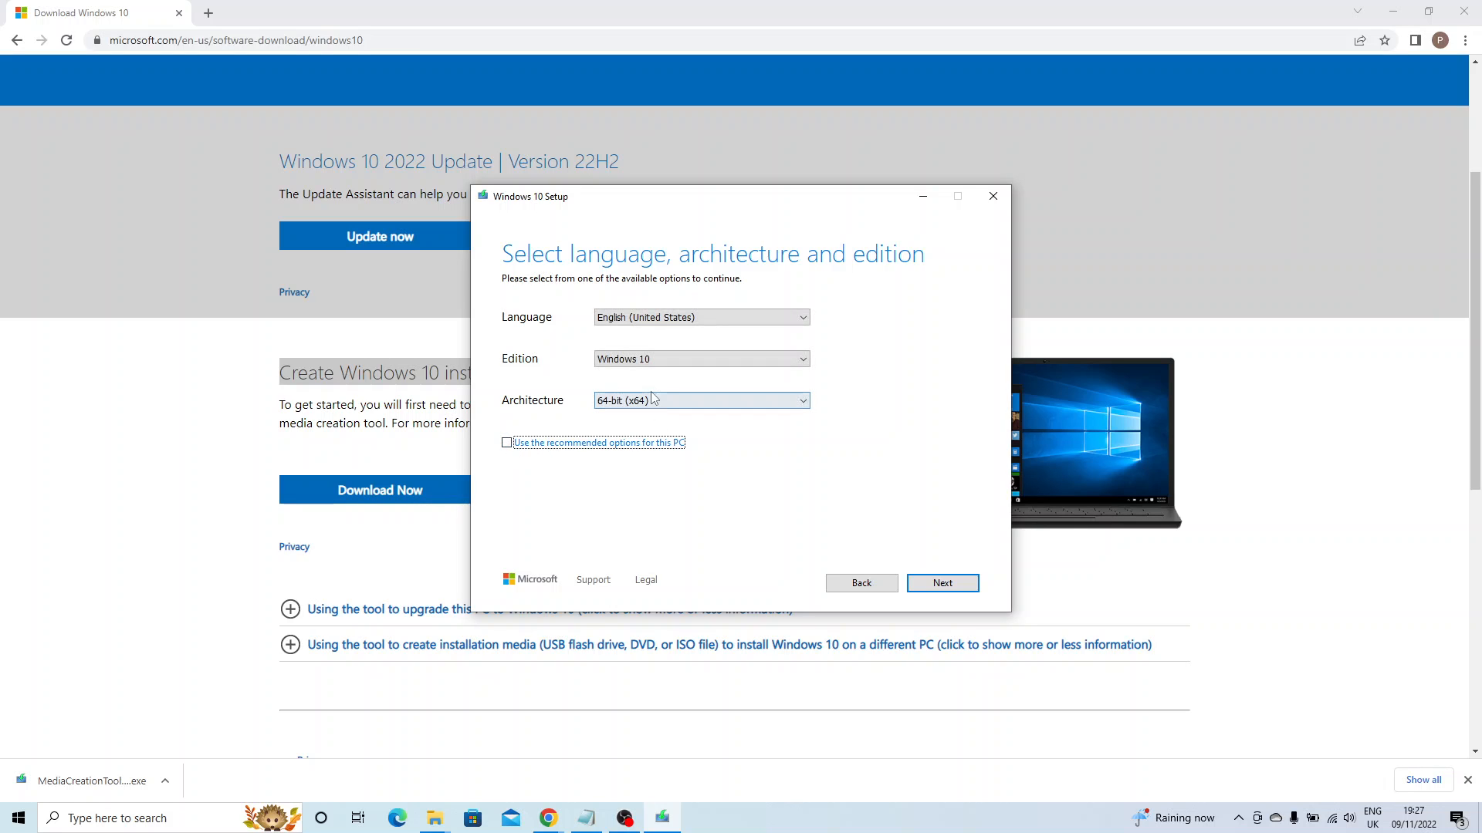
pyautogui.click(507, 445)
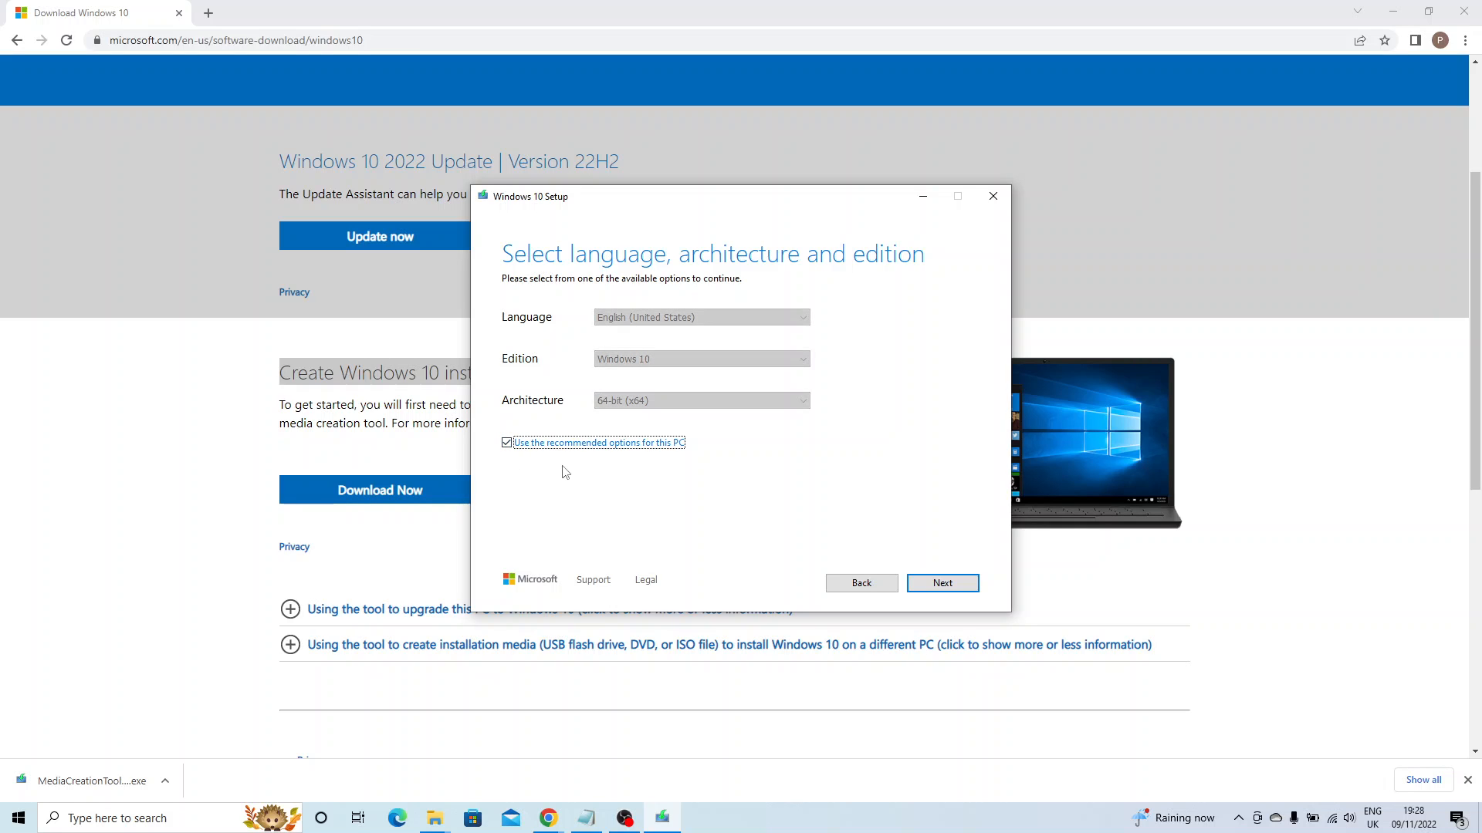
pyautogui.click(933, 584)
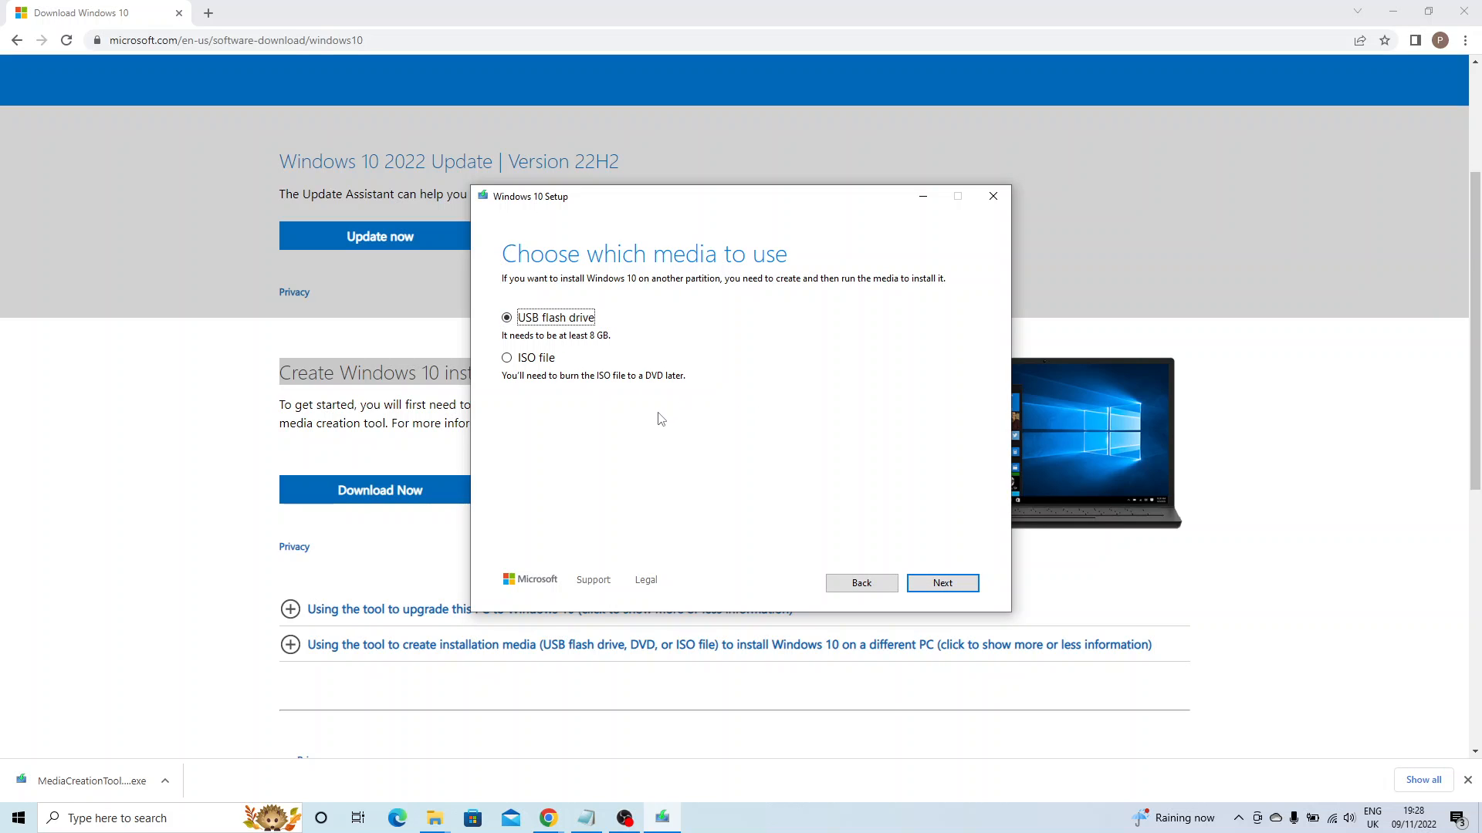
# Start saving an ISO file to Downloads with '1' added to its name, then quit setup.
pyautogui.click(545, 362)
pyautogui.click(941, 584)
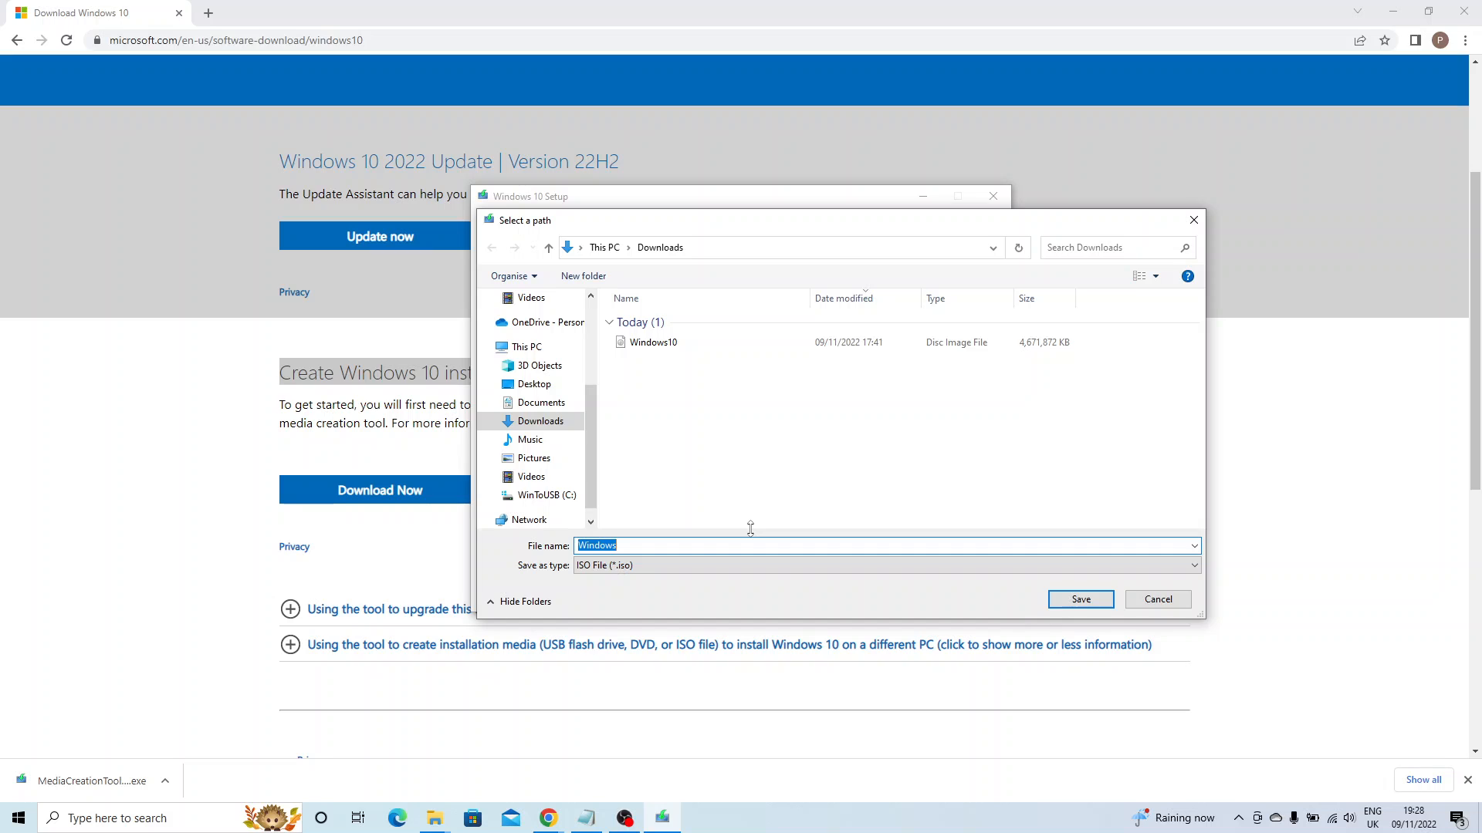
pyautogui.click(687, 548)
pyautogui.write('10')
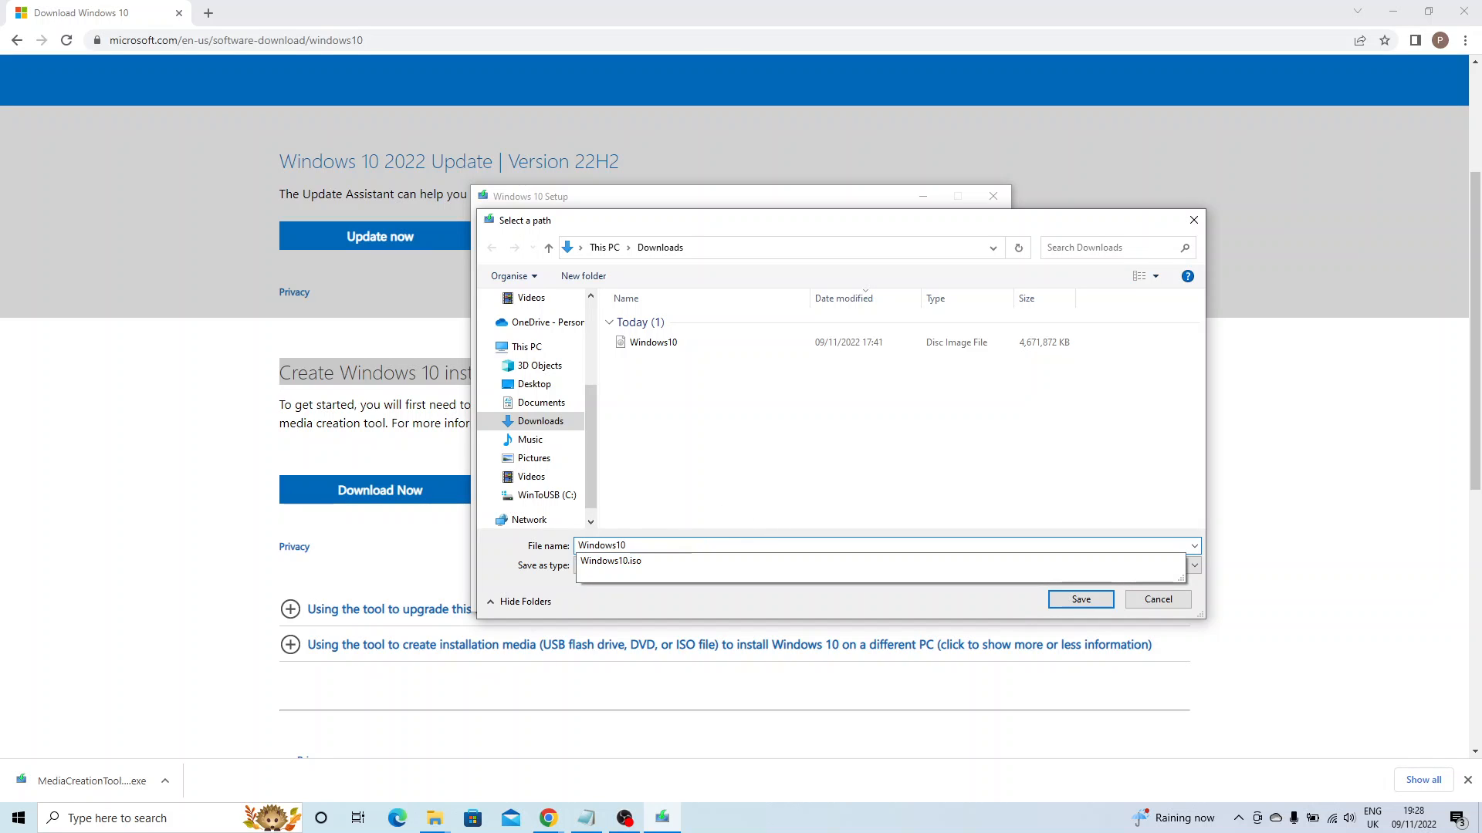
pyautogui.click(682, 462)
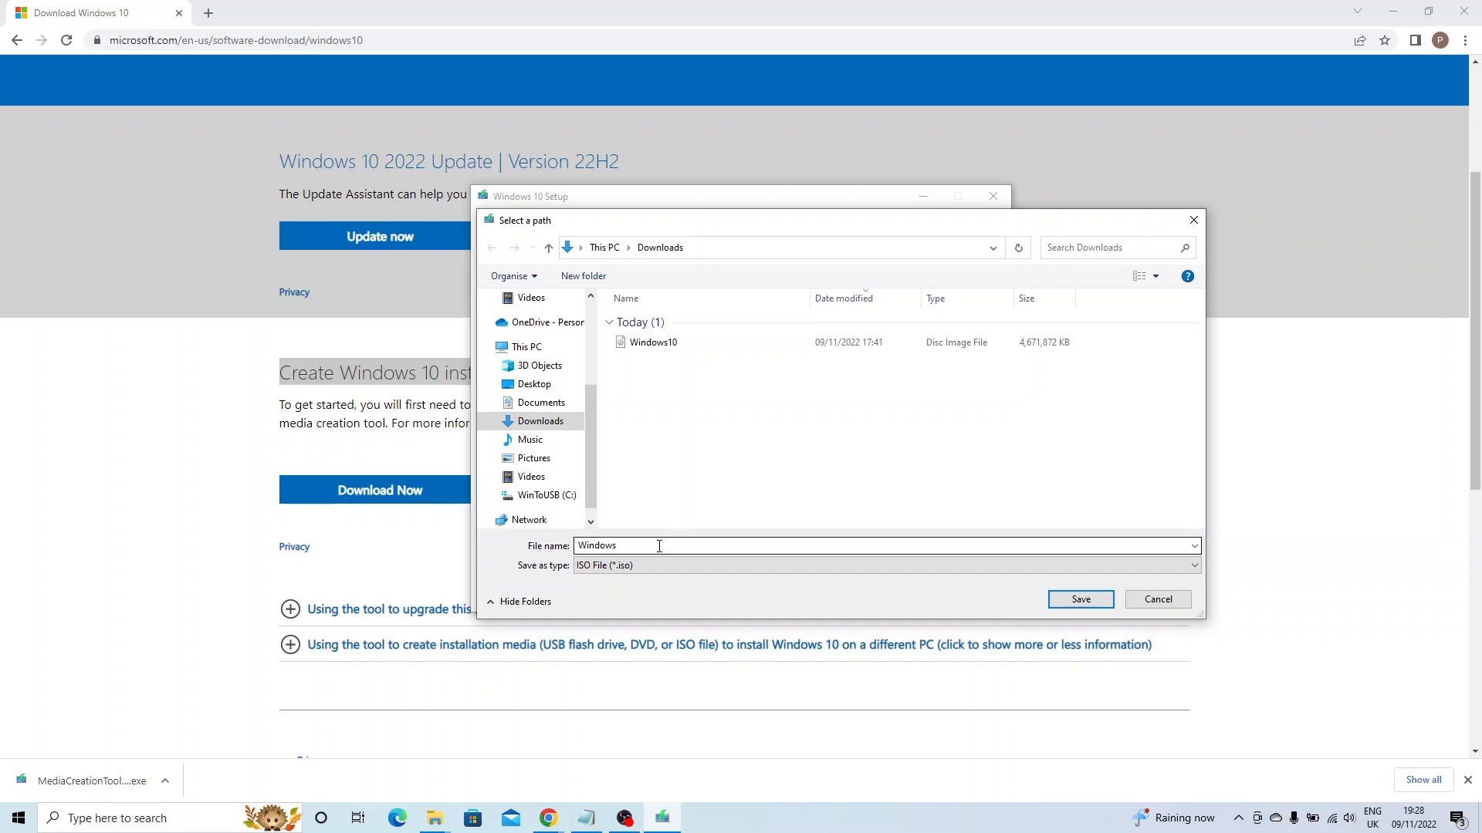
pyautogui.click(1079, 600)
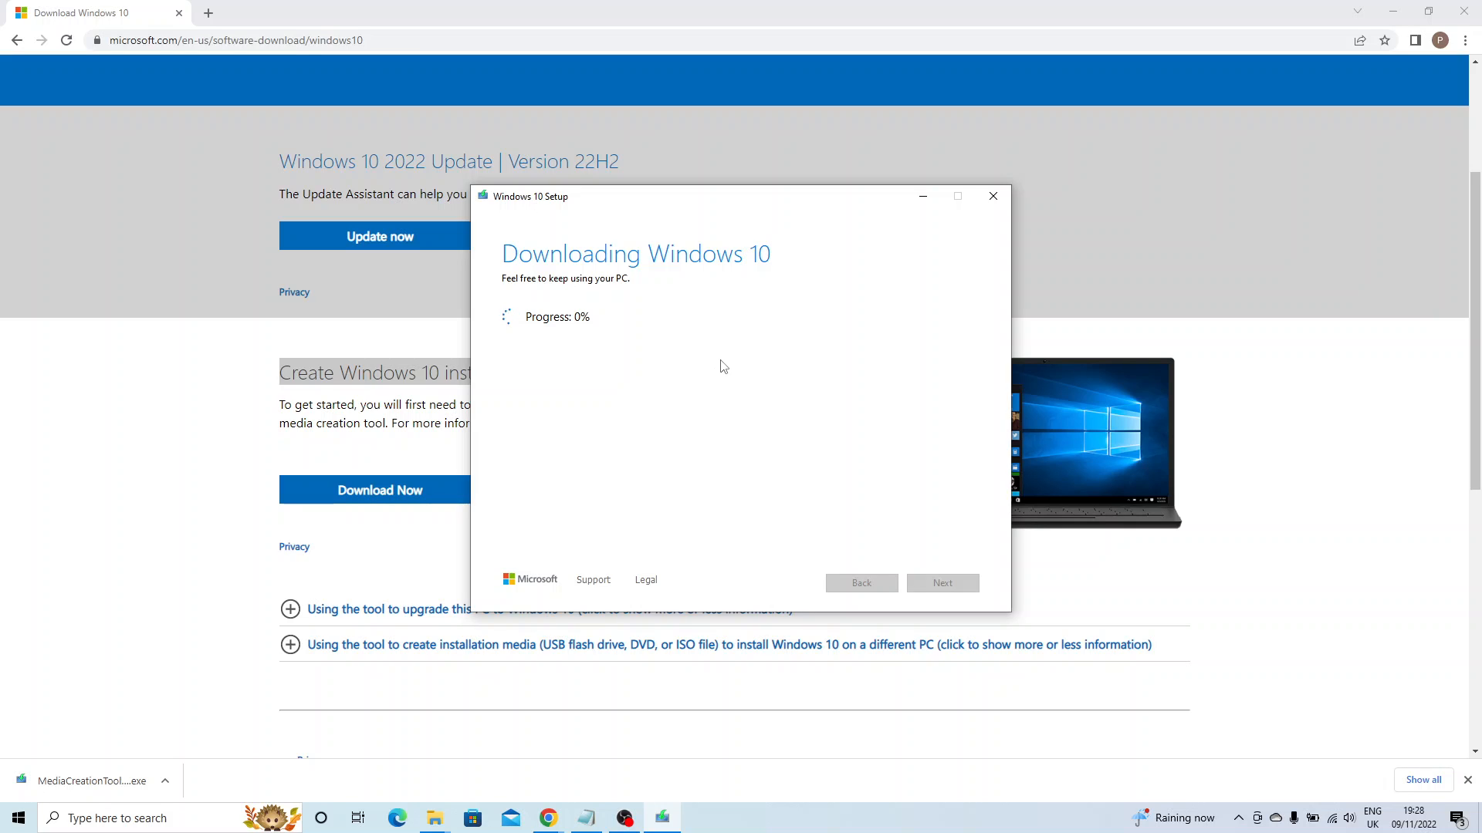
pyautogui.click(991, 202)
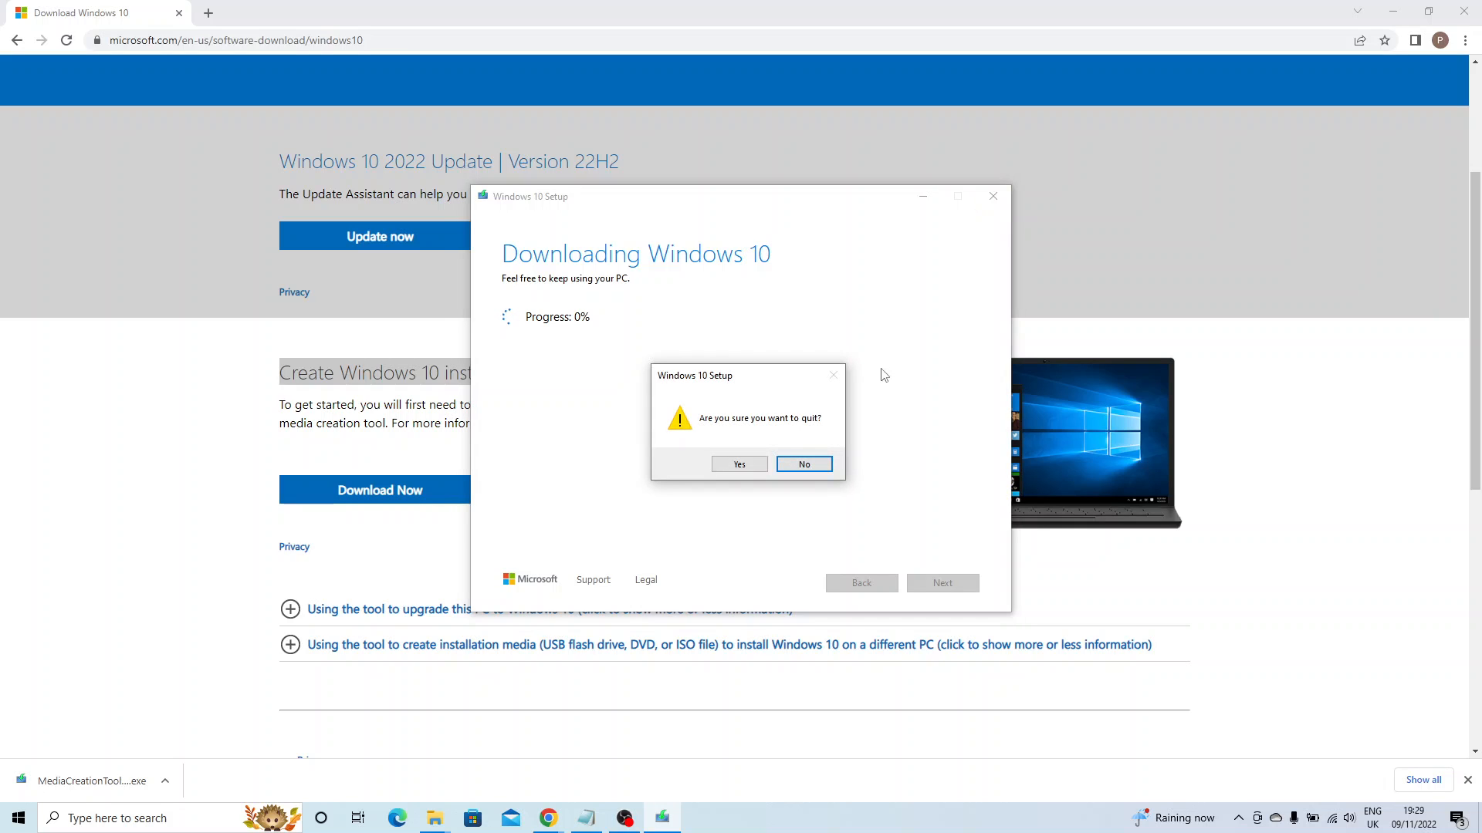
pyautogui.click(737, 466)
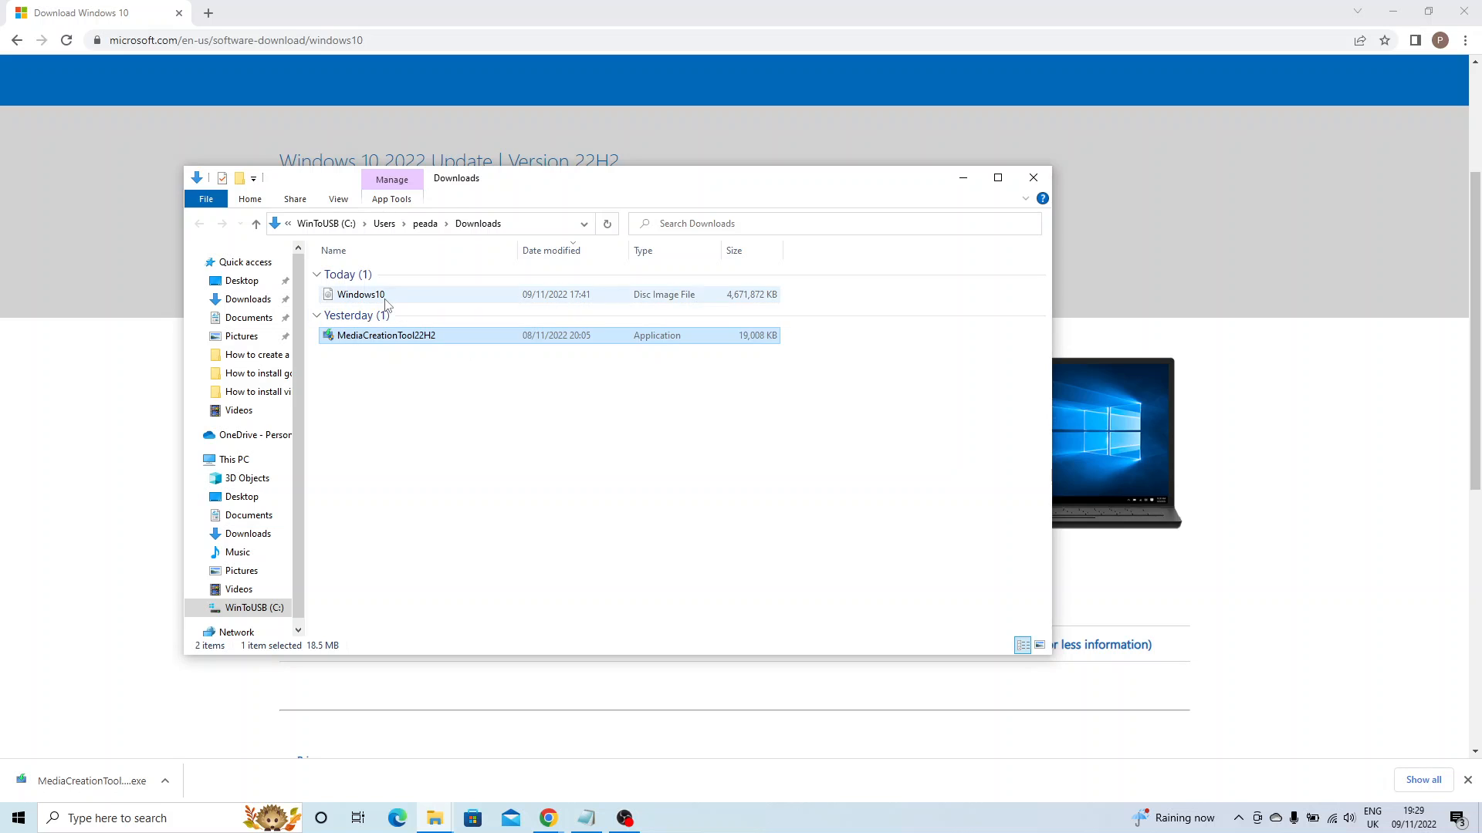
# Select the existing 4.45 GB Windows10 disc image in the Downloads folder.
pyautogui.click(384, 300)
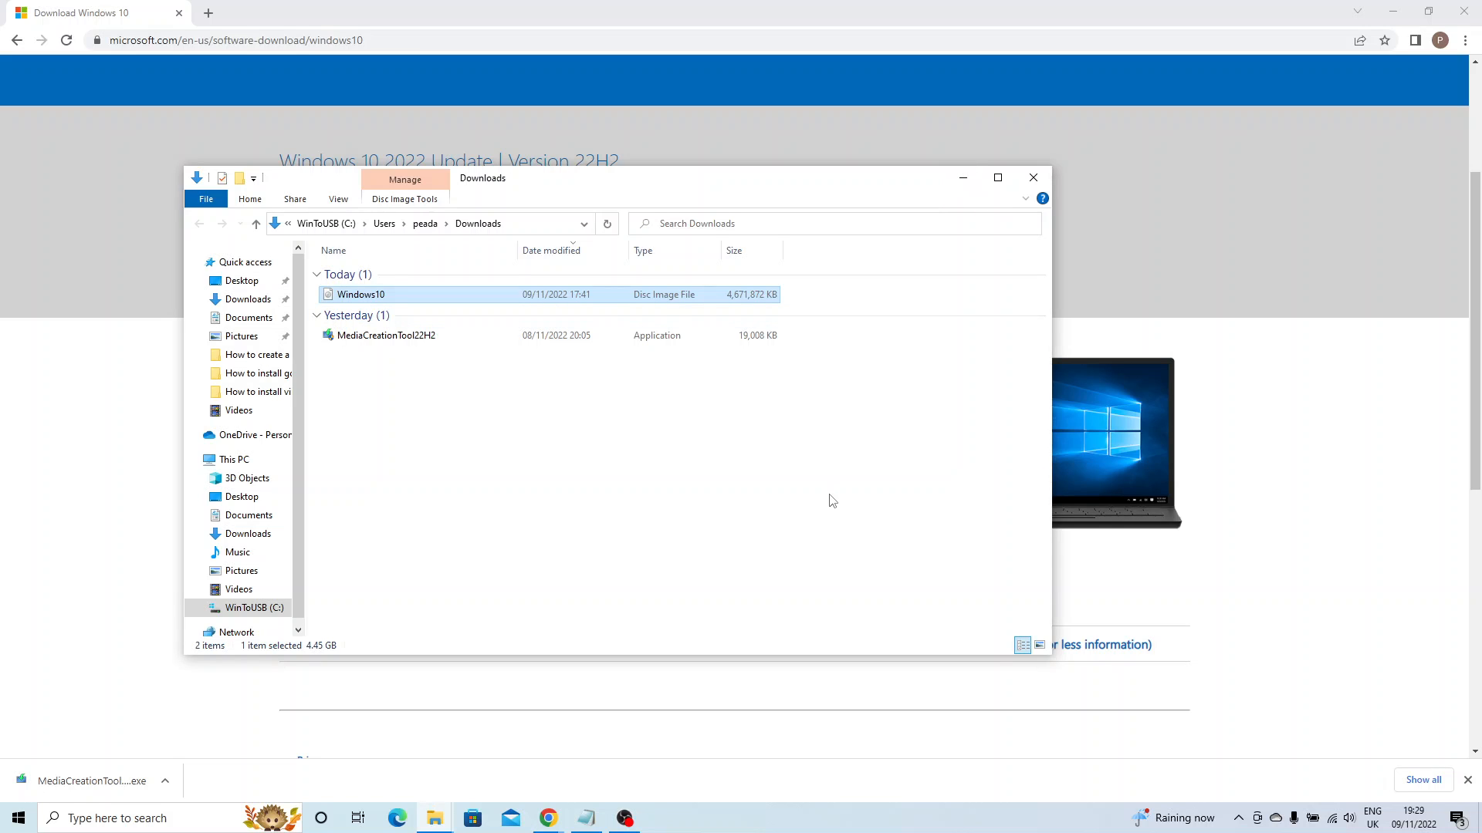
# Minimise the File Explorer window and the Chrome Windows 10 download page.
pyautogui.click(964, 179)
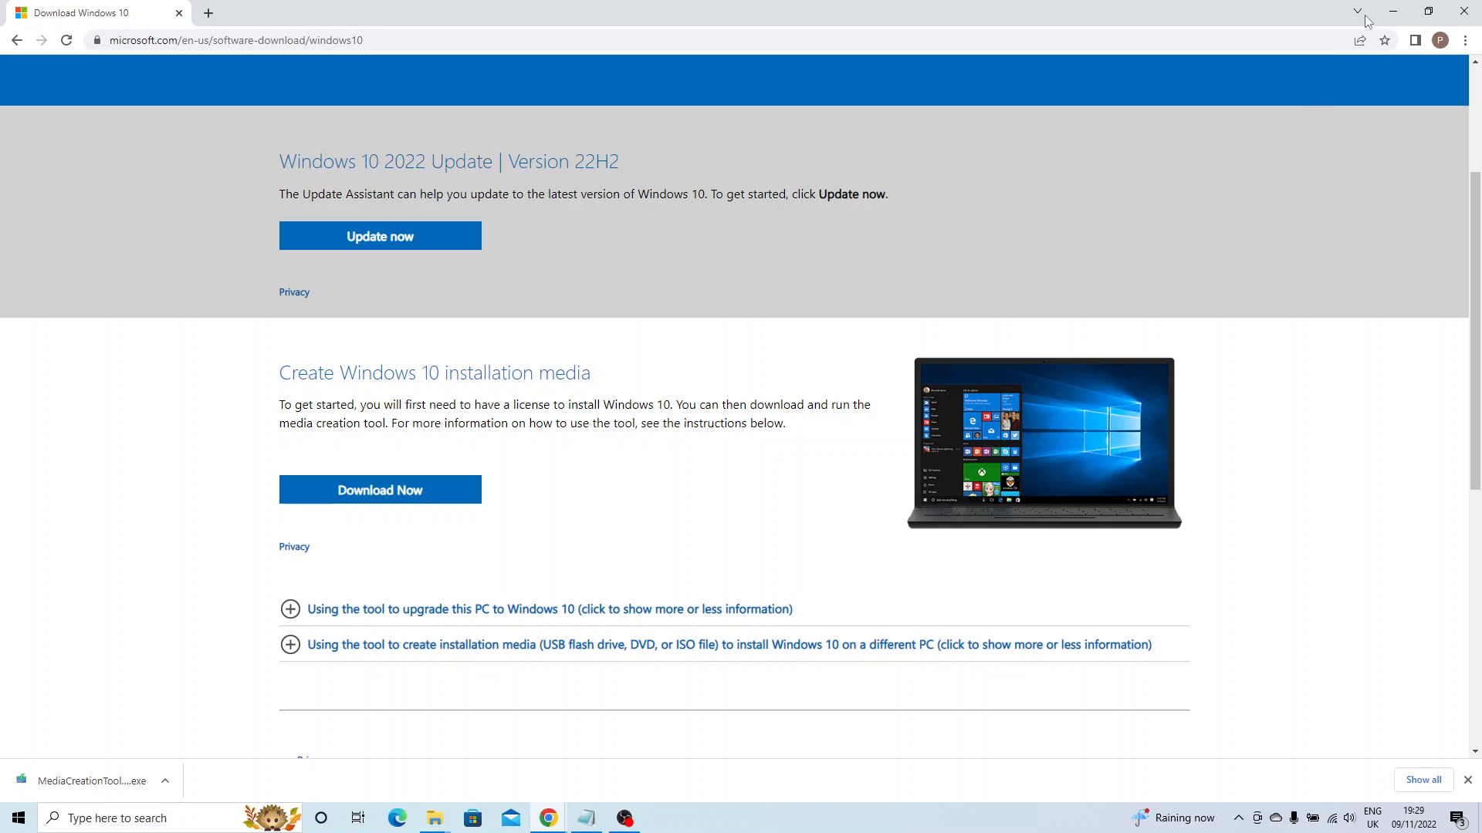
pyautogui.click(1393, 12)
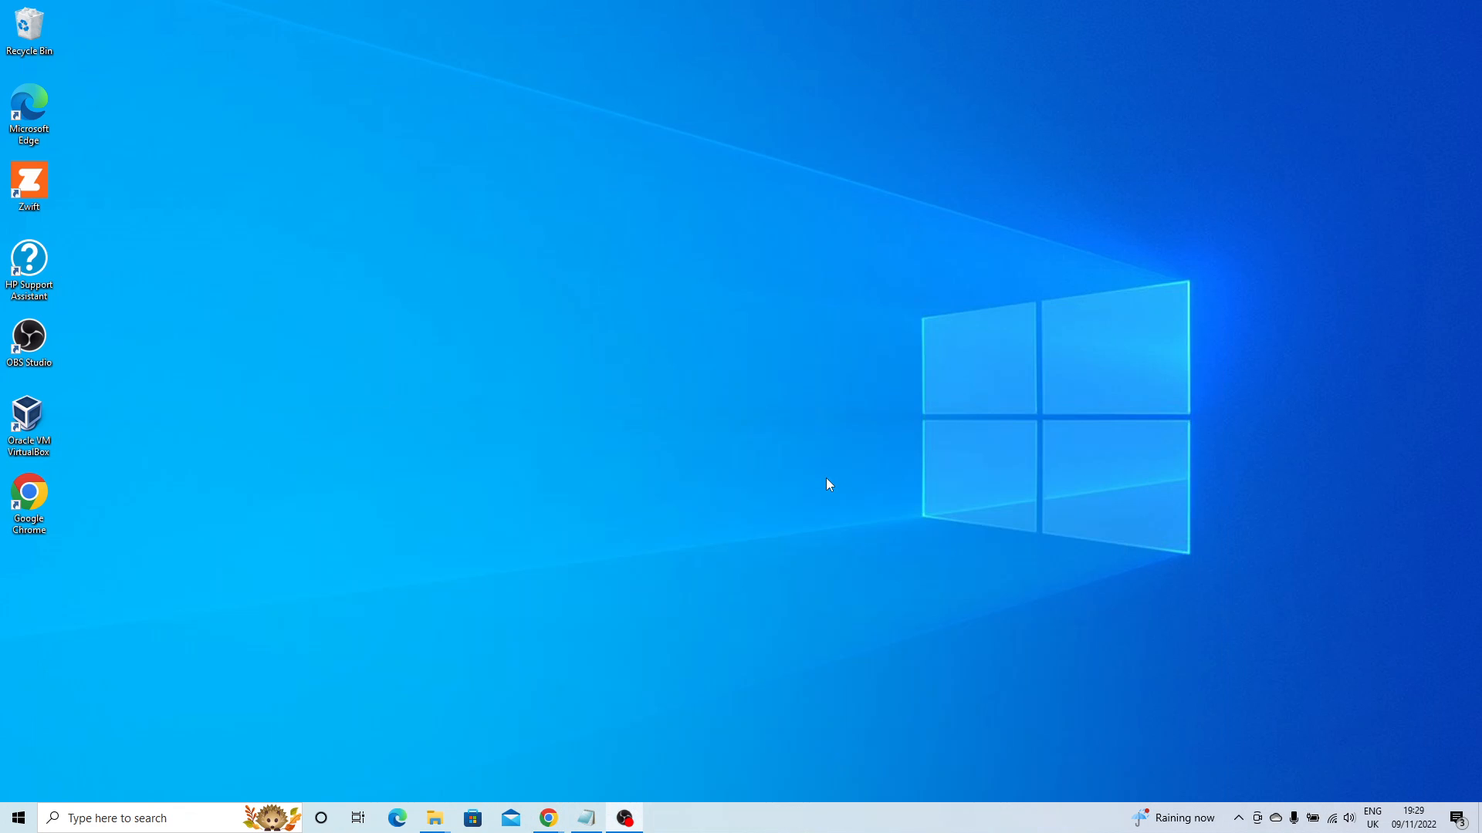
# Launch VirtualBox Manager, move its window, cancel the Add machine picker, and start the New machine wizard.
pyautogui.doubleClick(29, 423)
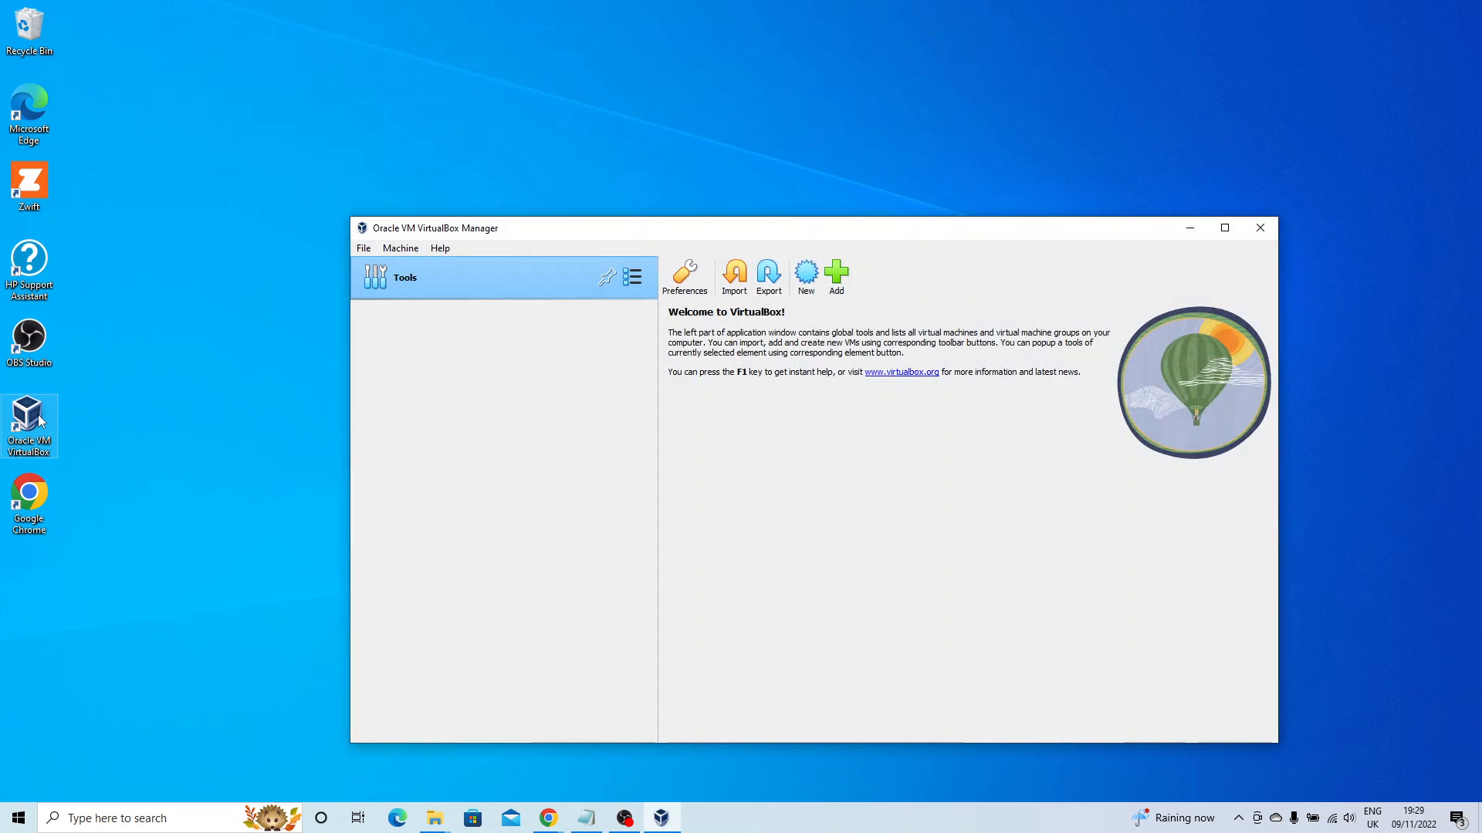
pyautogui.moveTo(747, 230); pyautogui.dragTo(674, 180)
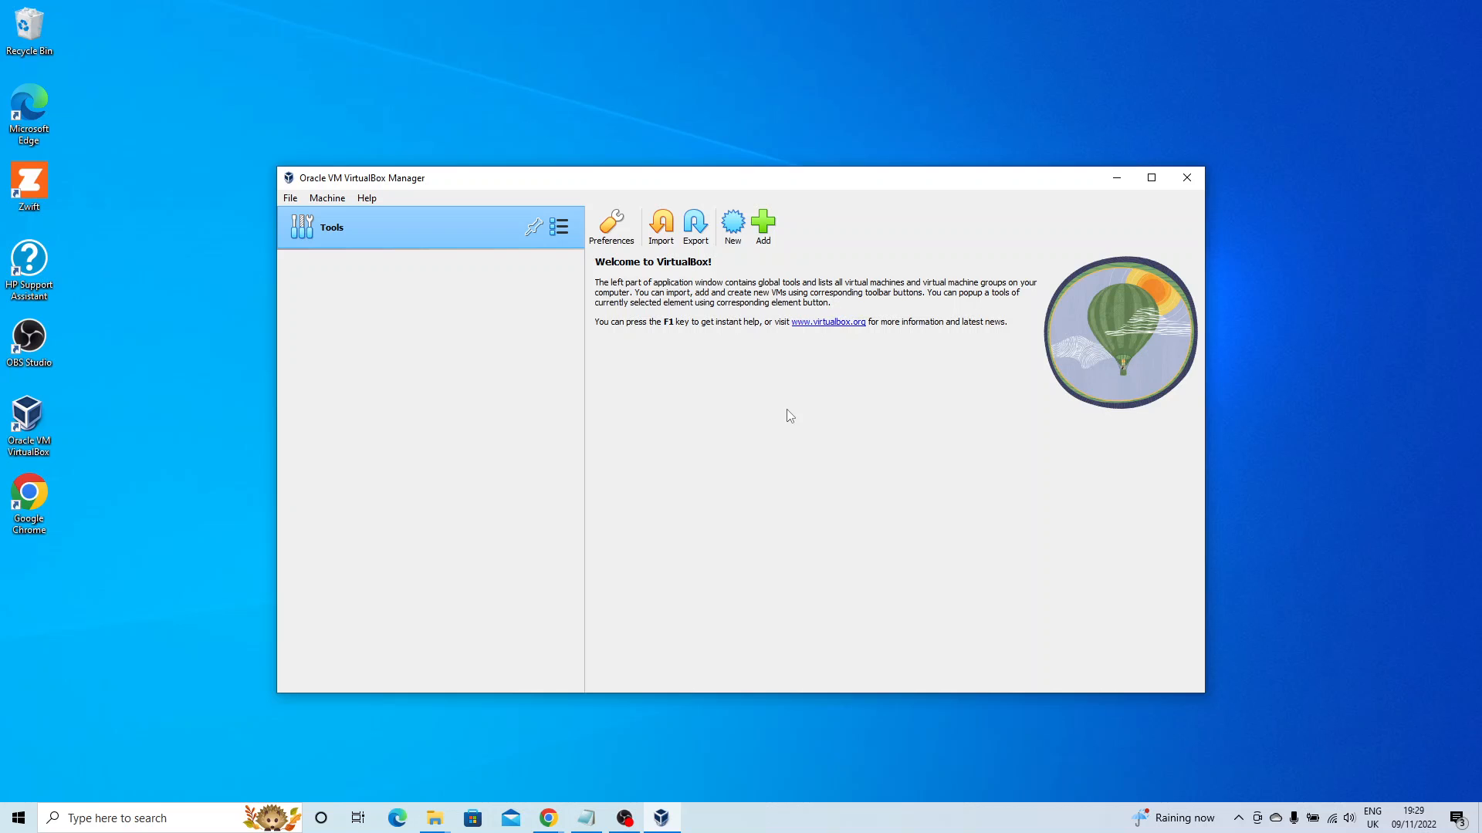
pyautogui.click(765, 234)
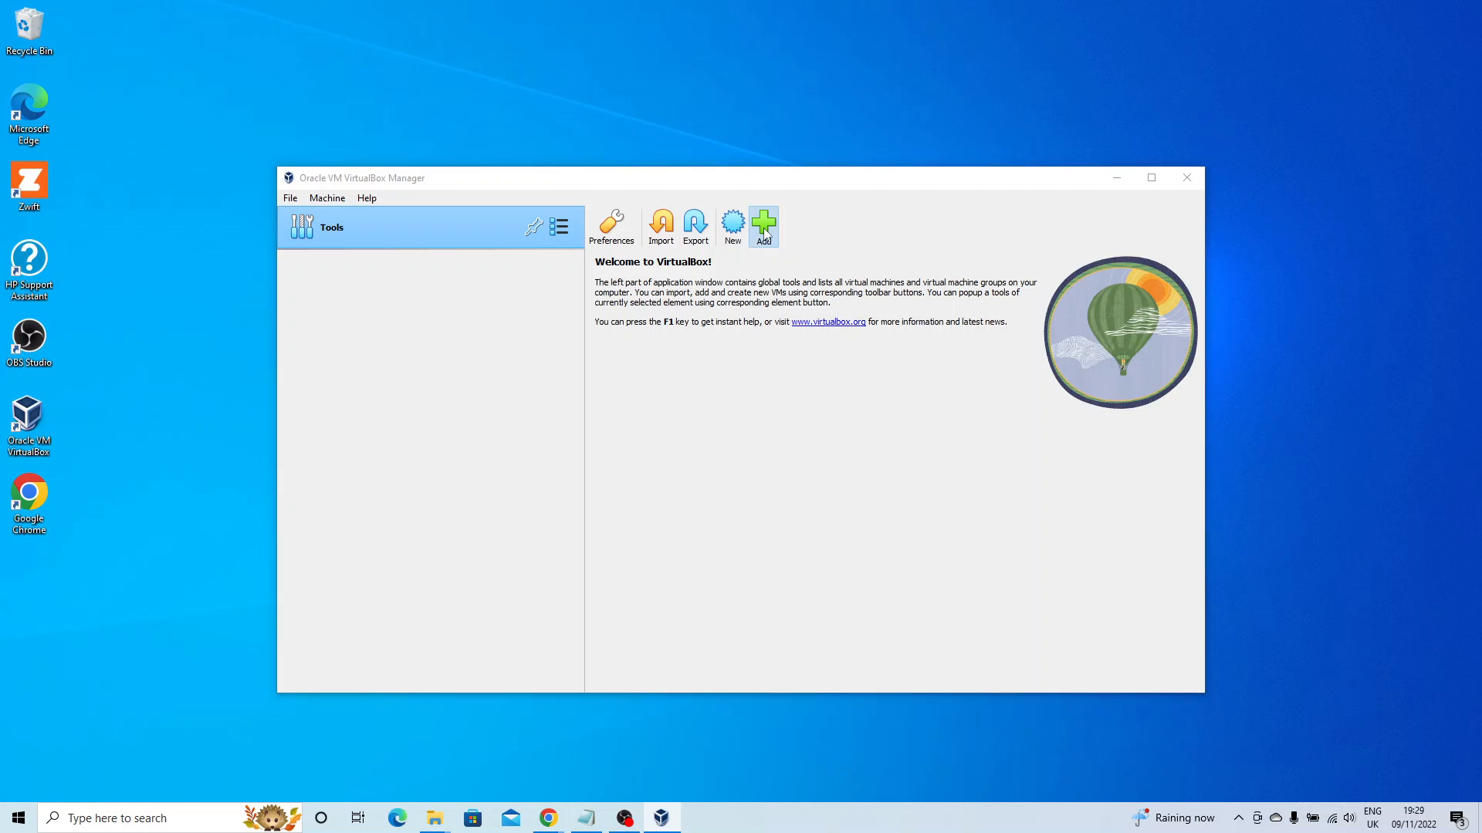
pyautogui.click(964, 583)
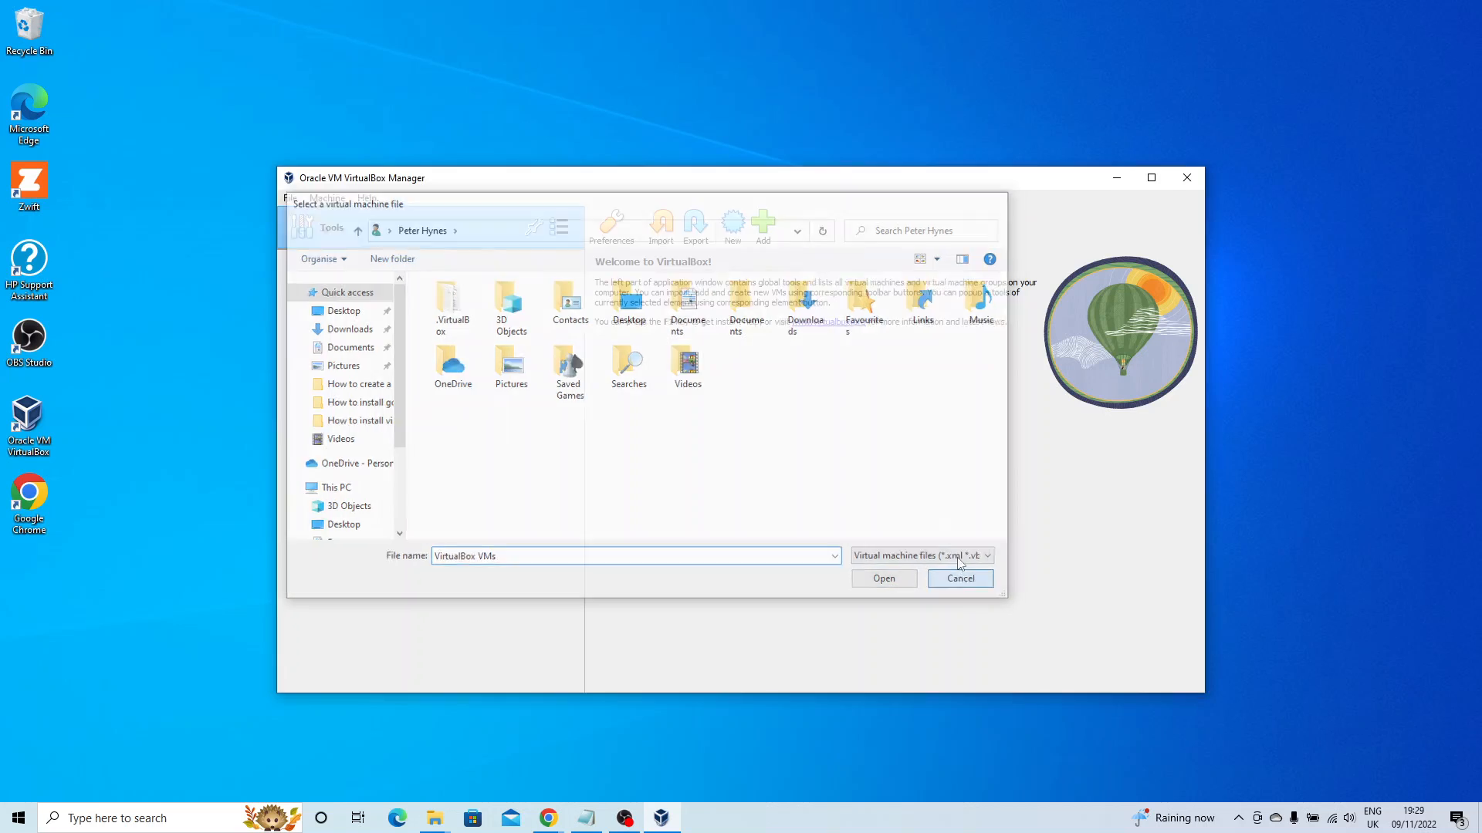
pyautogui.click(735, 241)
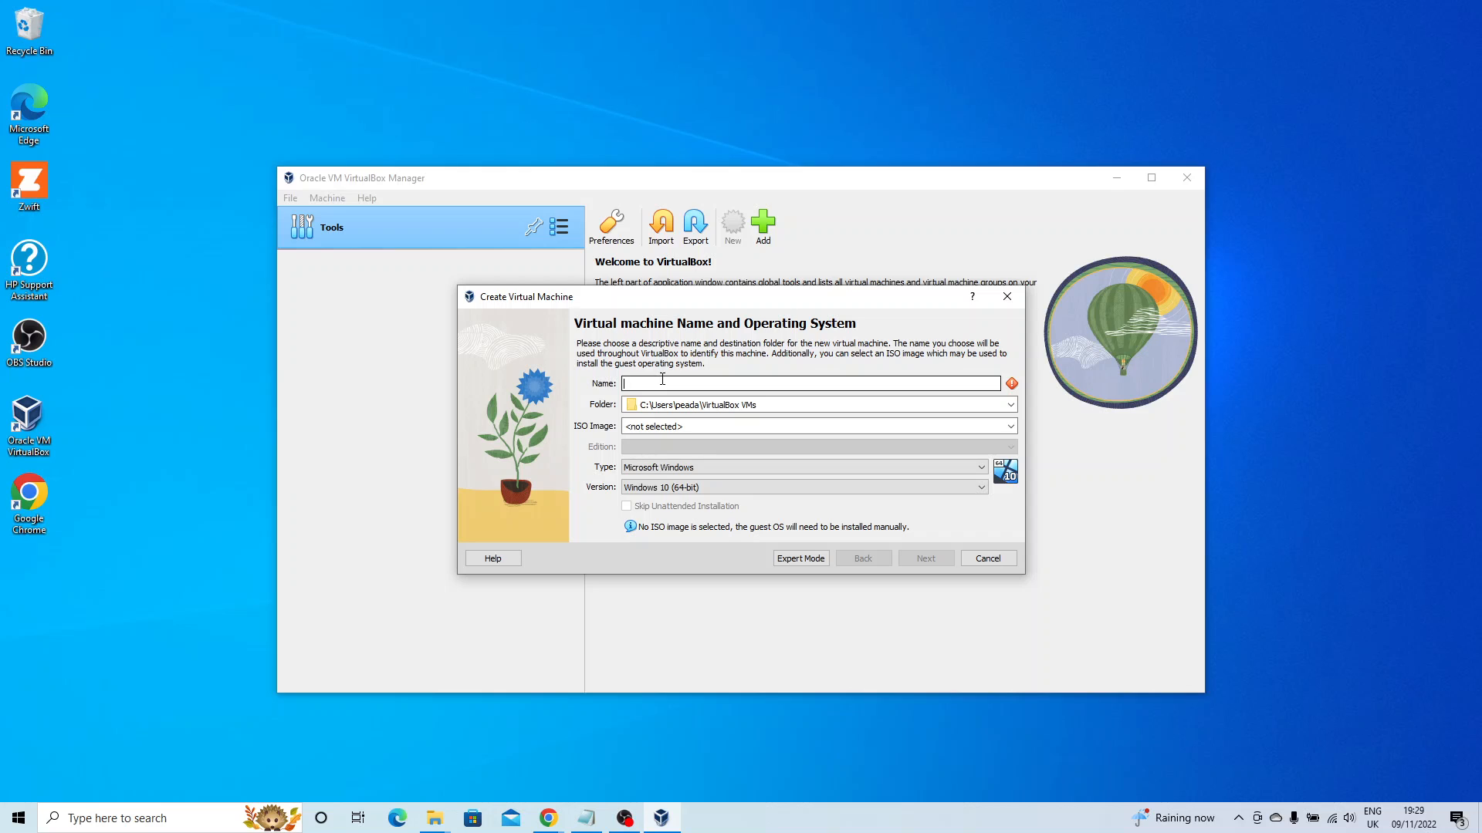
# Name the VM windows10 and pick Windows10.iso from Downloads as its ISO image.
pyautogui.write('windows10')
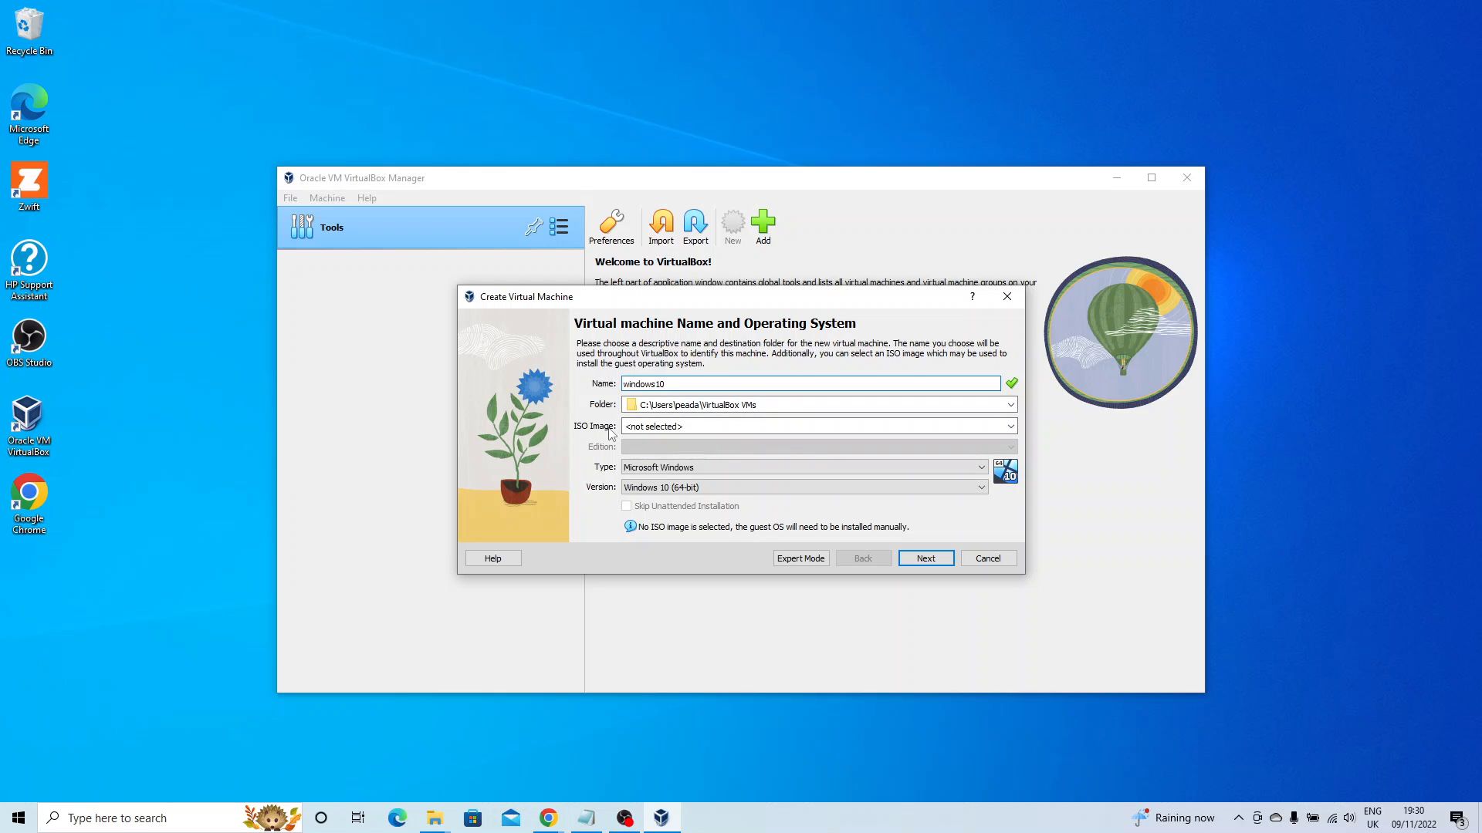
pyautogui.click(1010, 426)
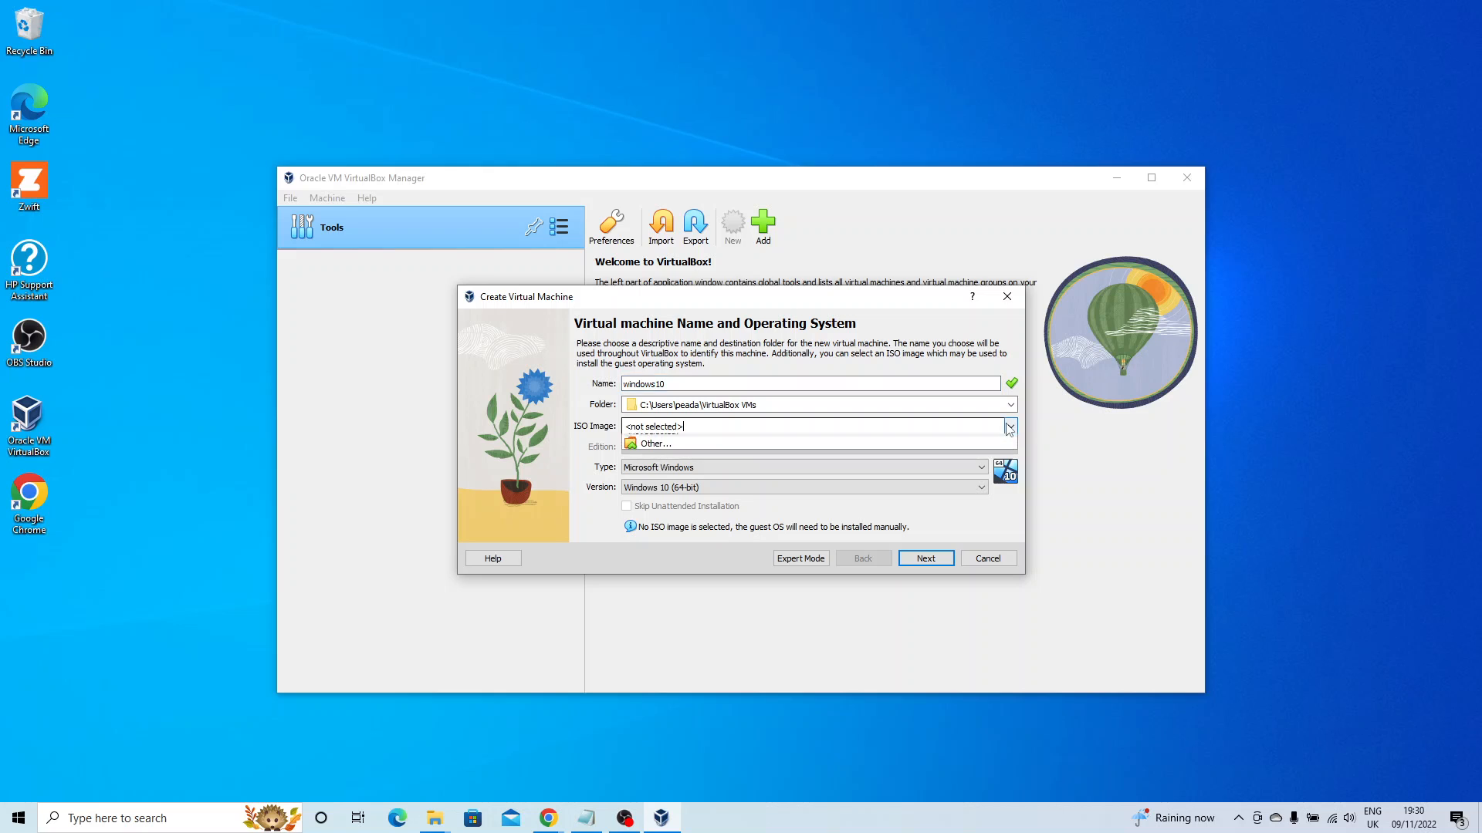
pyautogui.click(692, 454)
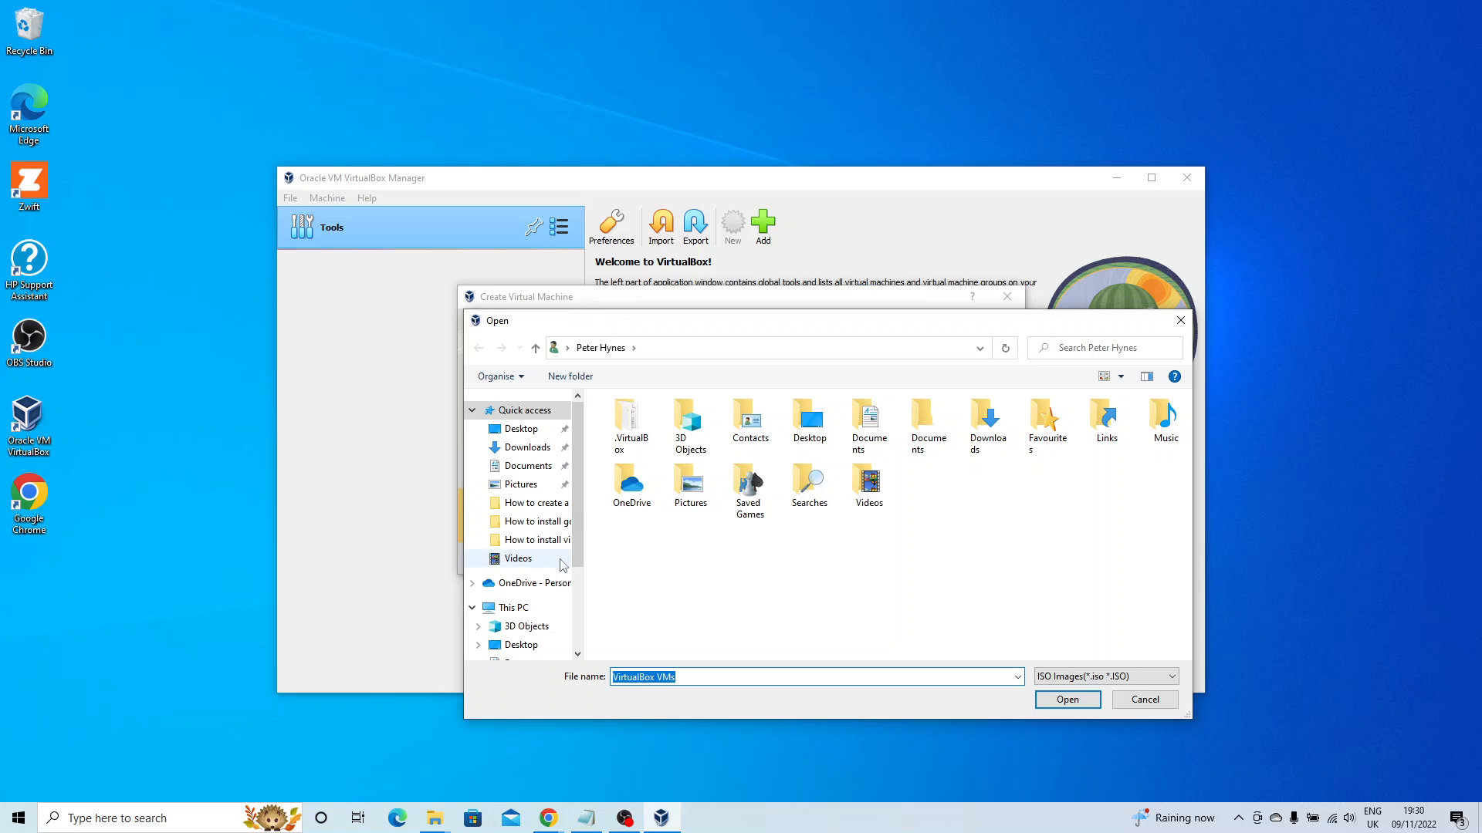
pyautogui.click(544, 449)
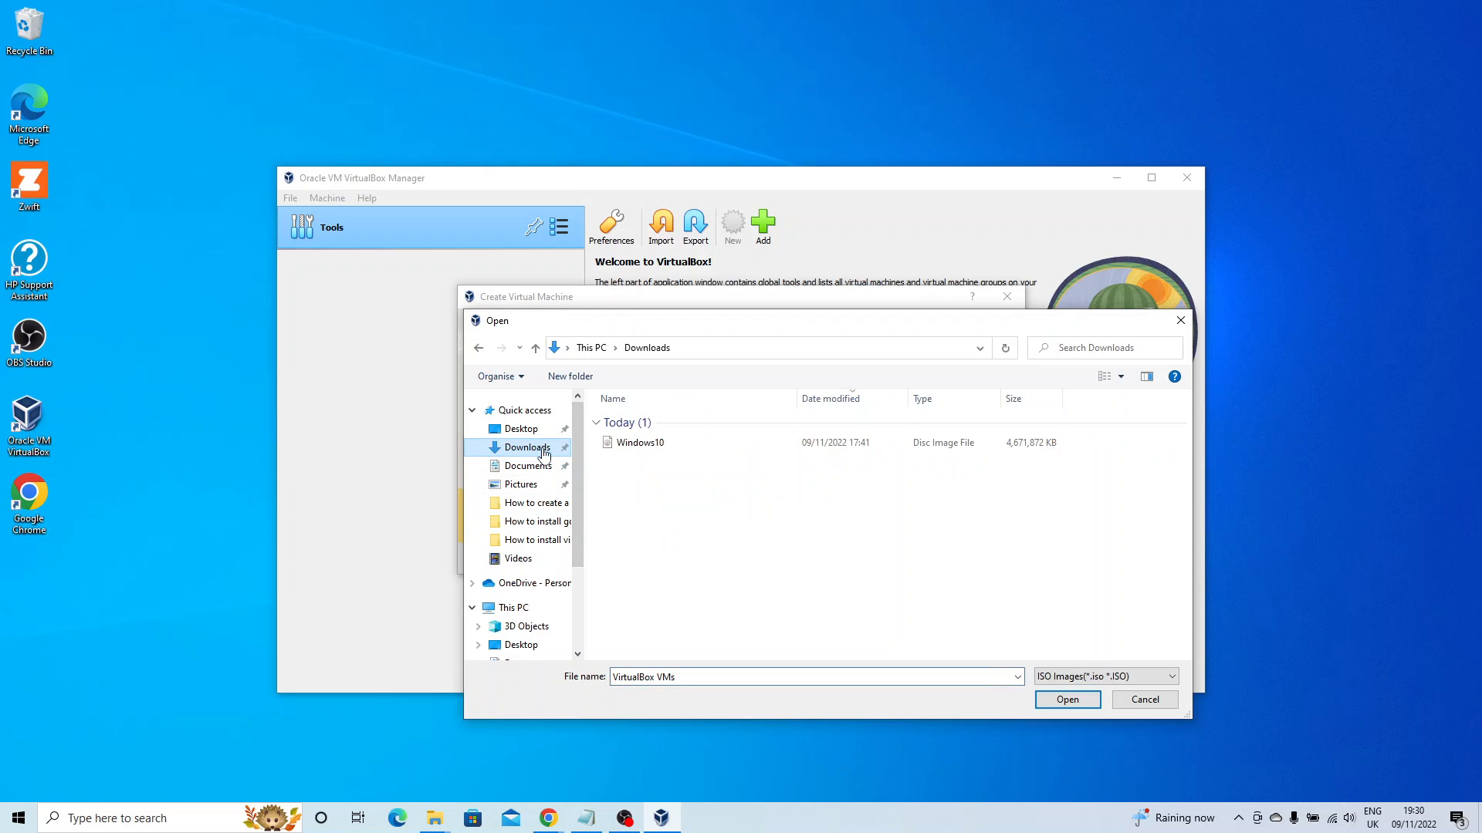
pyautogui.doubleClick(633, 446)
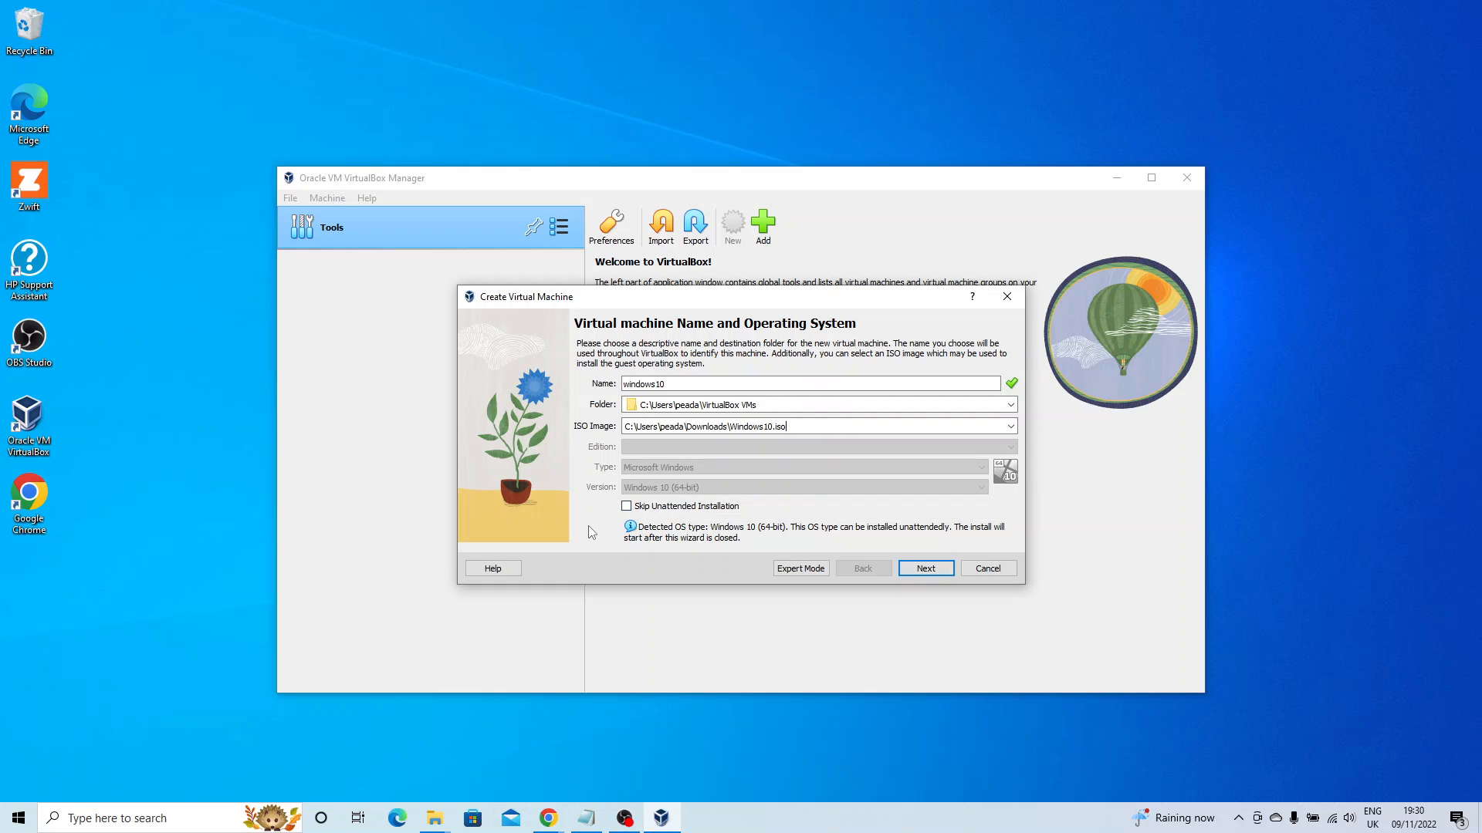
# Pass the unattended install page, briefly showing then hiding the account password, and continue to Hardware.
pyautogui.click(926, 568)
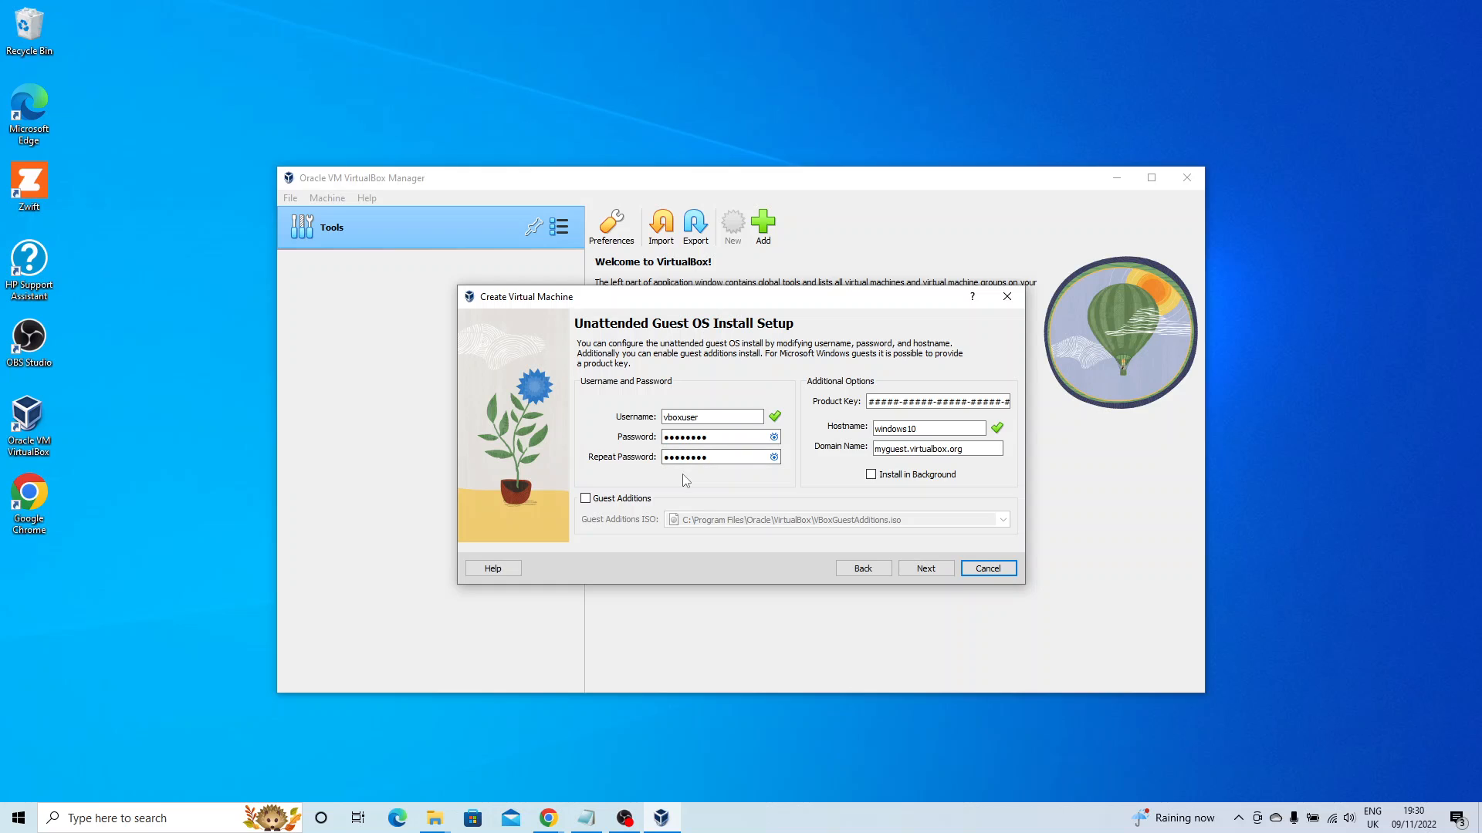
pyautogui.click(773, 438)
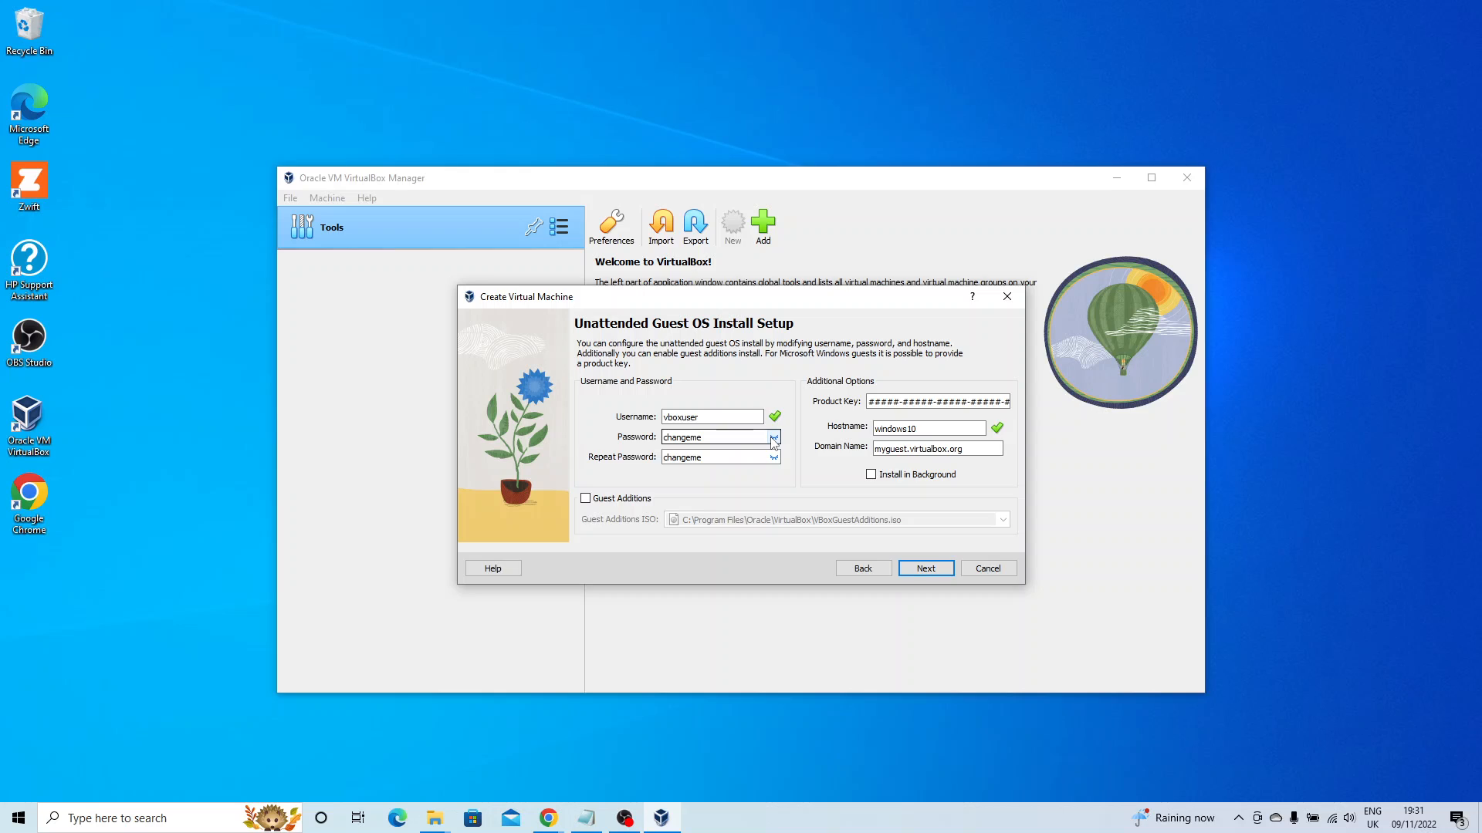
pyautogui.click(773, 437)
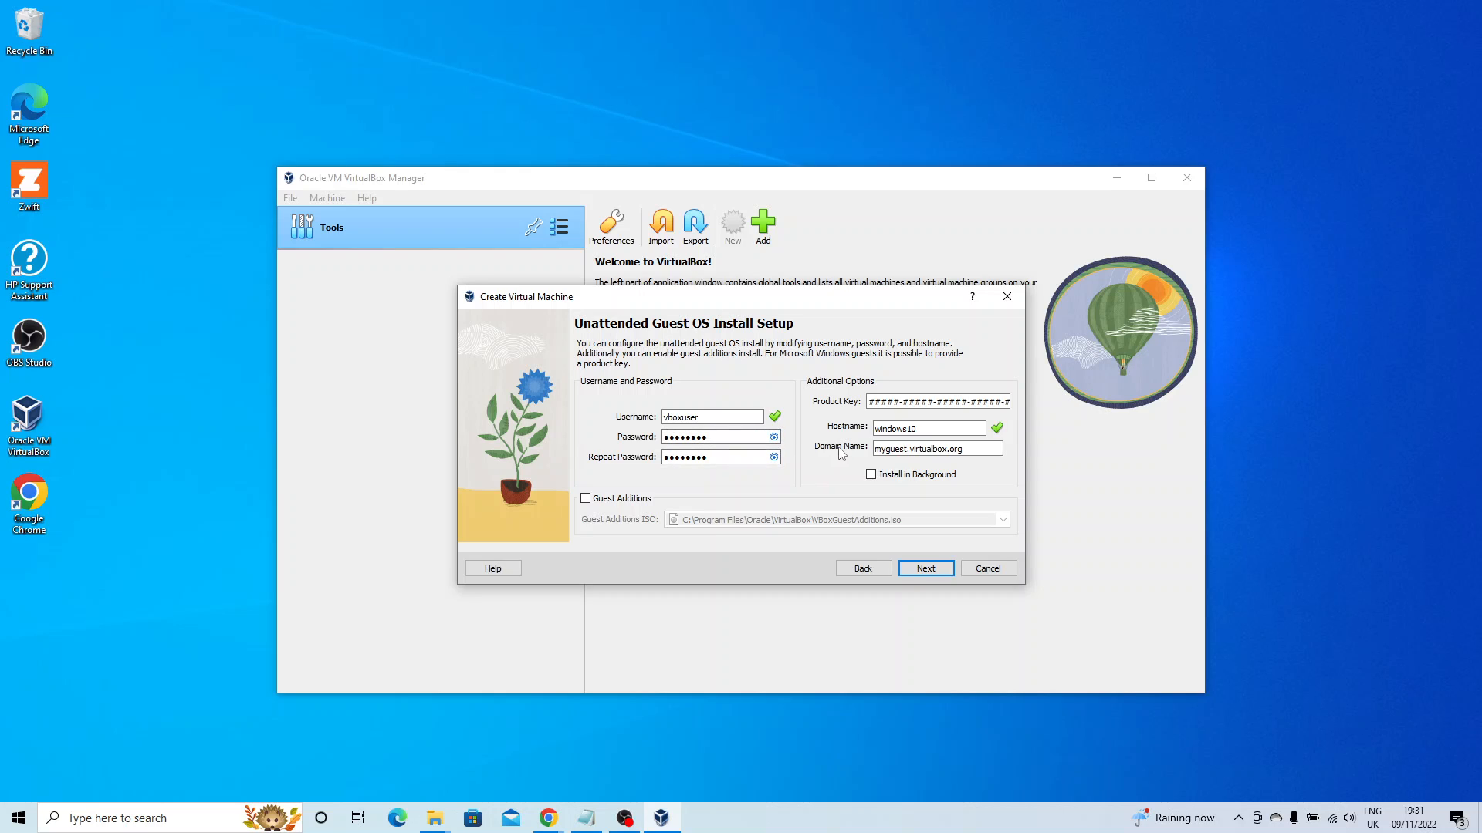
pyautogui.click(926, 569)
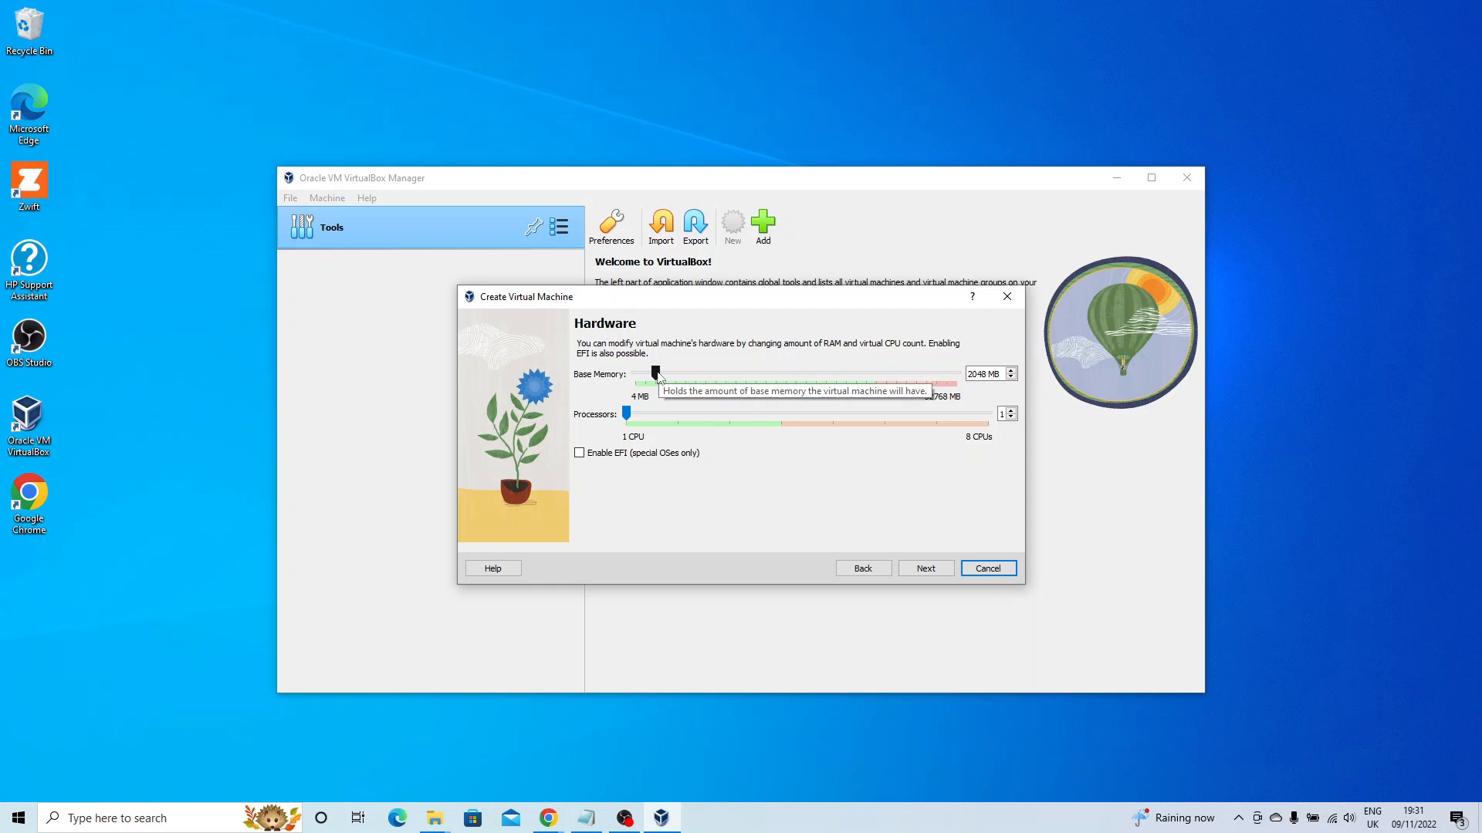
# Raise the base memory to 8192 MB and continue to the 50.00 GB virtual hard disk page.
pyautogui.moveTo(658, 374); pyautogui.dragTo(722, 380)
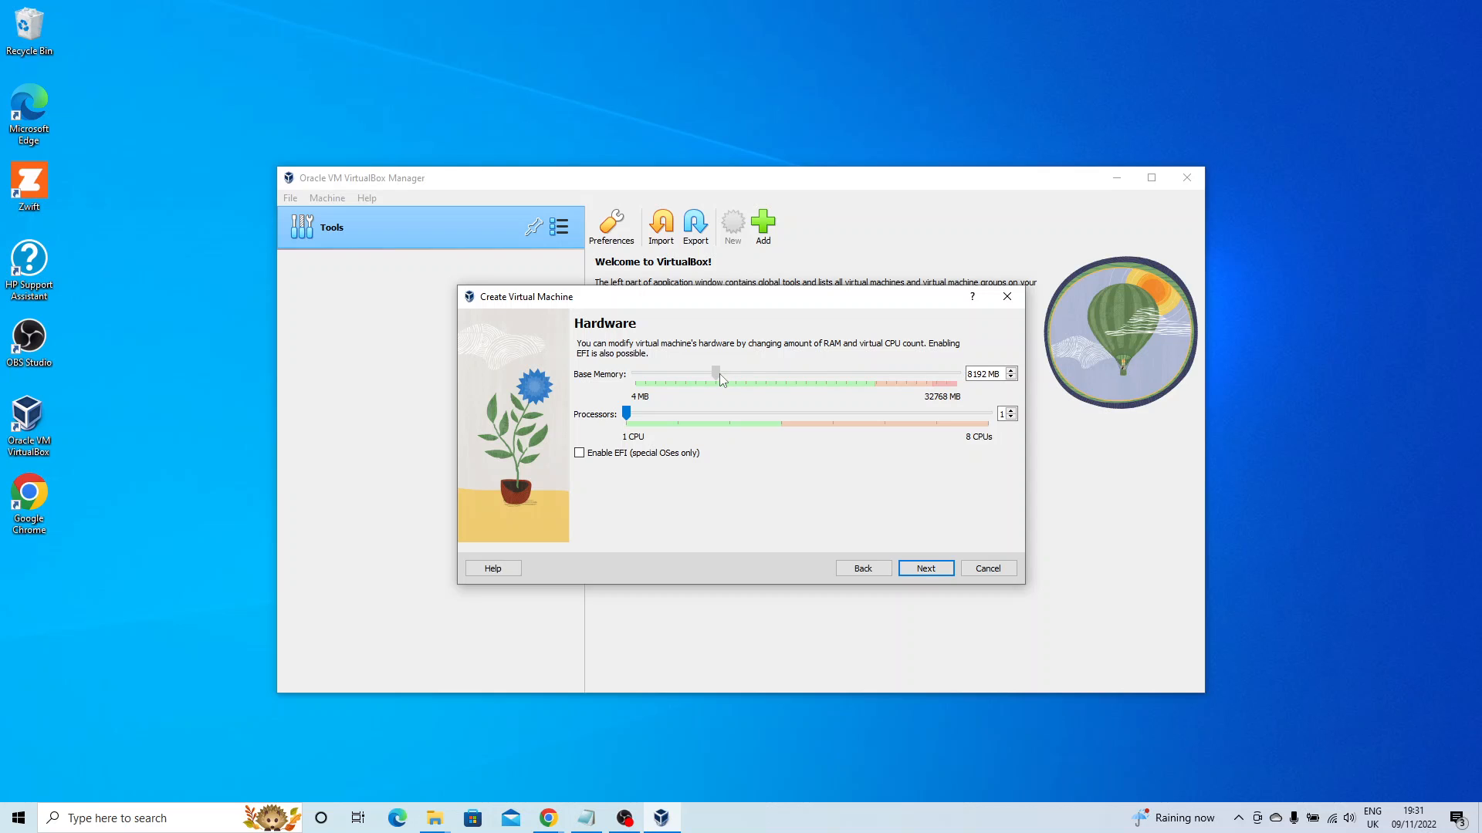
pyautogui.moveTo(720, 373); pyautogui.dragTo(720, 374)
pyautogui.click(925, 569)
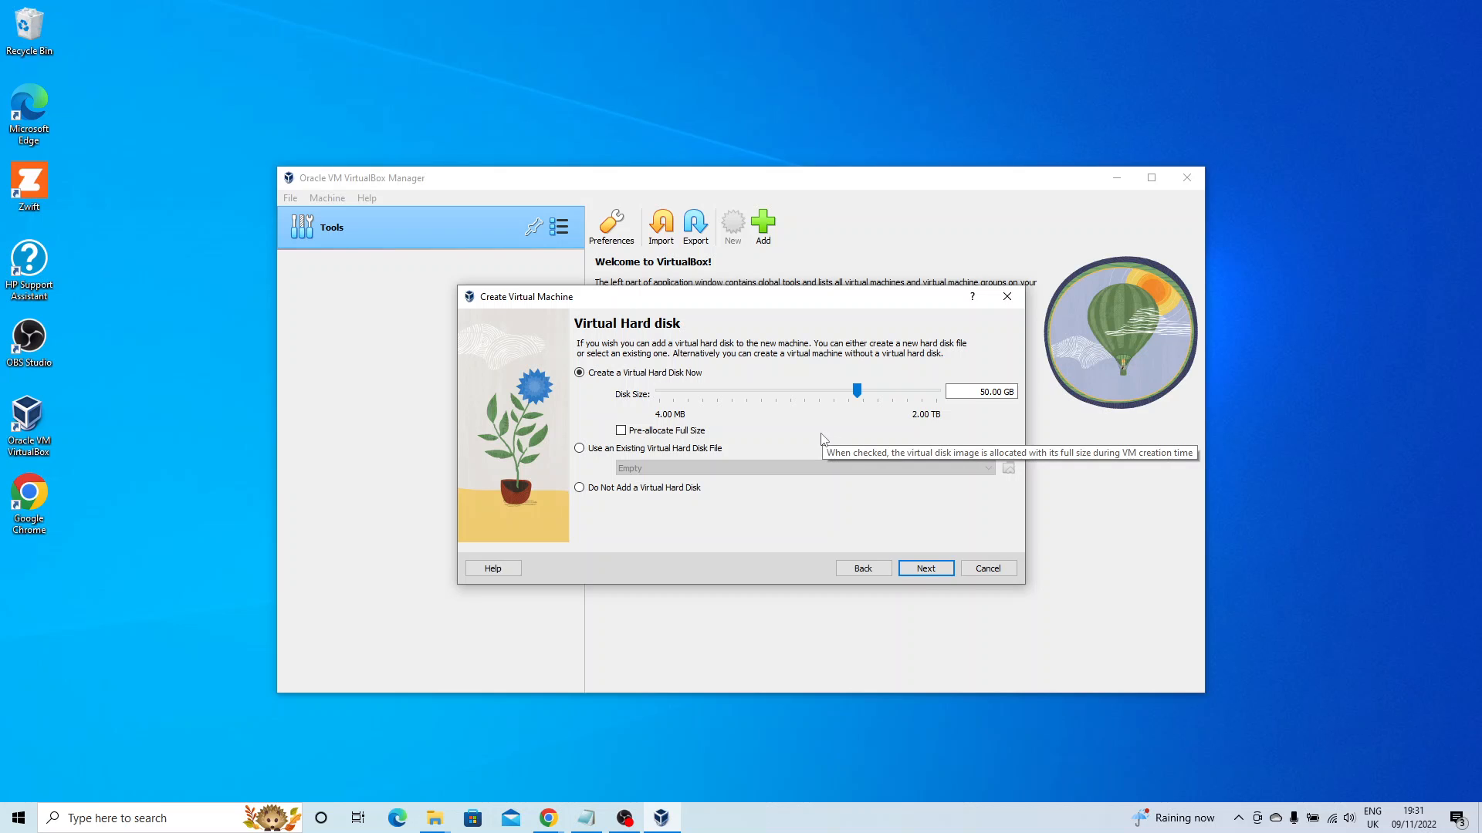
# Review the Summary table of the windows10 settings and finish creating the machine.
pyautogui.click(924, 573)
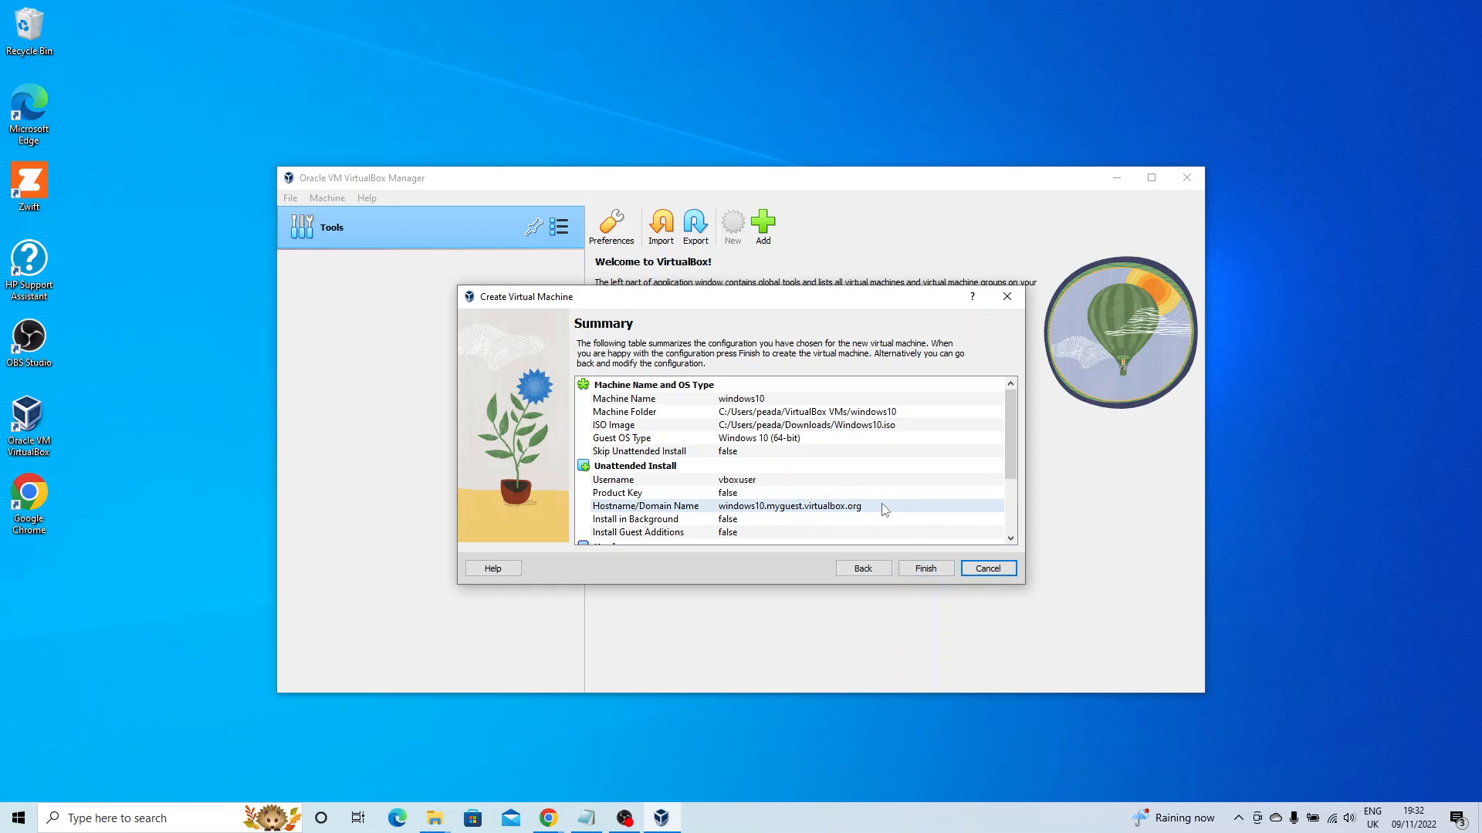
pyautogui.scroll(-3, 885, 510)
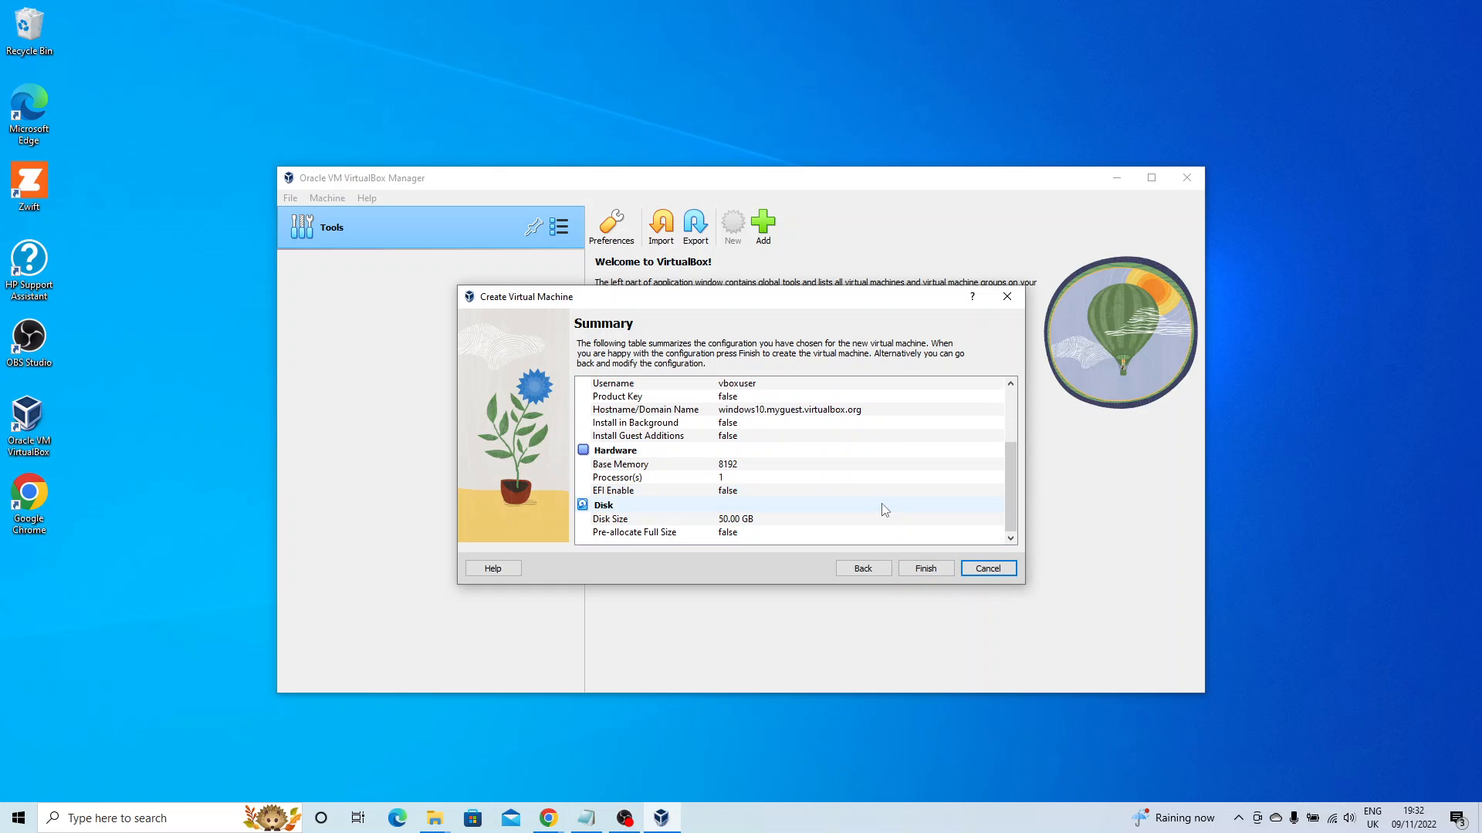
pyautogui.scroll(3, 884, 510)
pyautogui.scroll(-3, 885, 510)
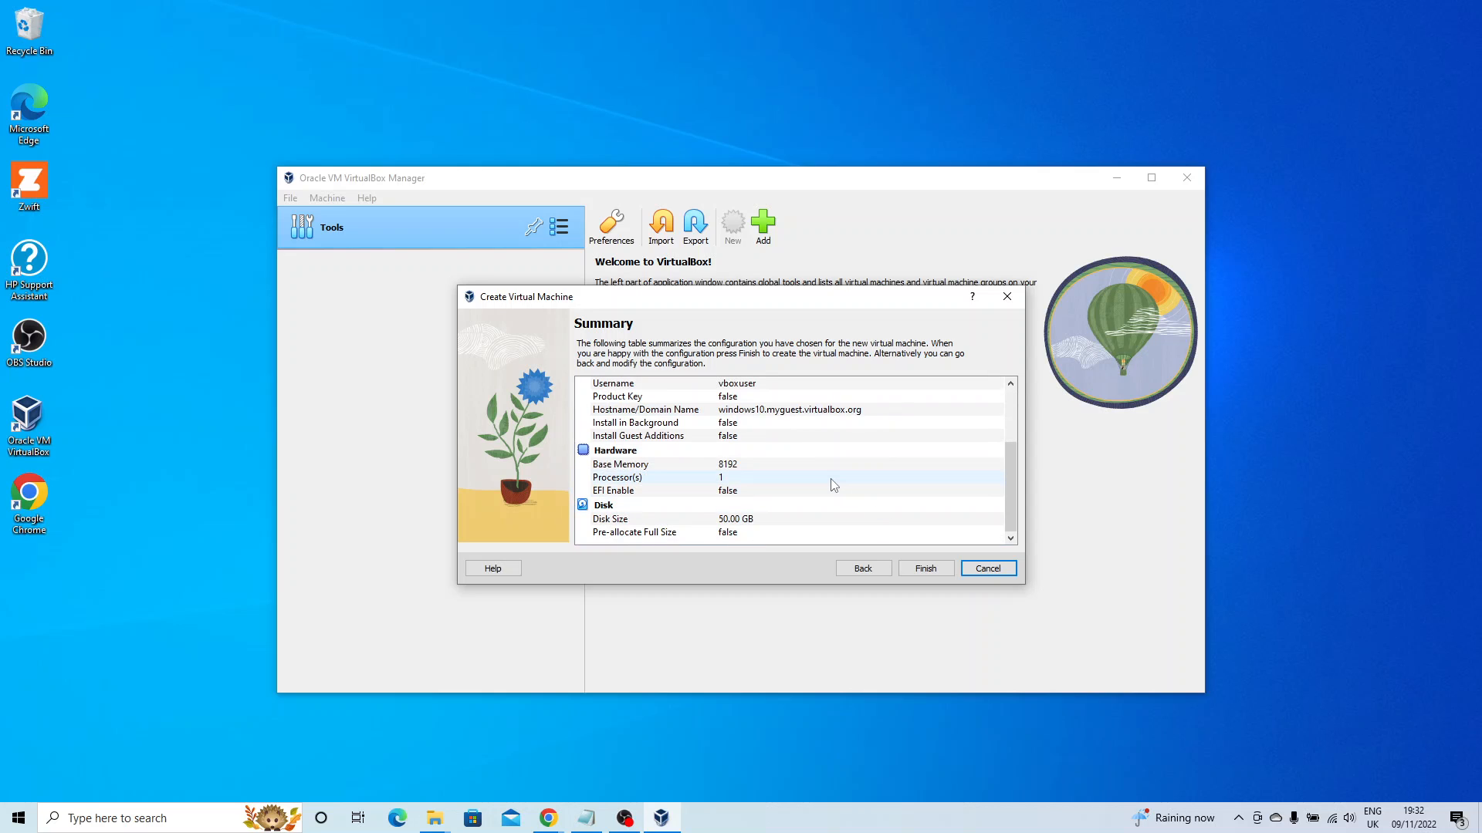
pyautogui.scroll(3, 834, 485)
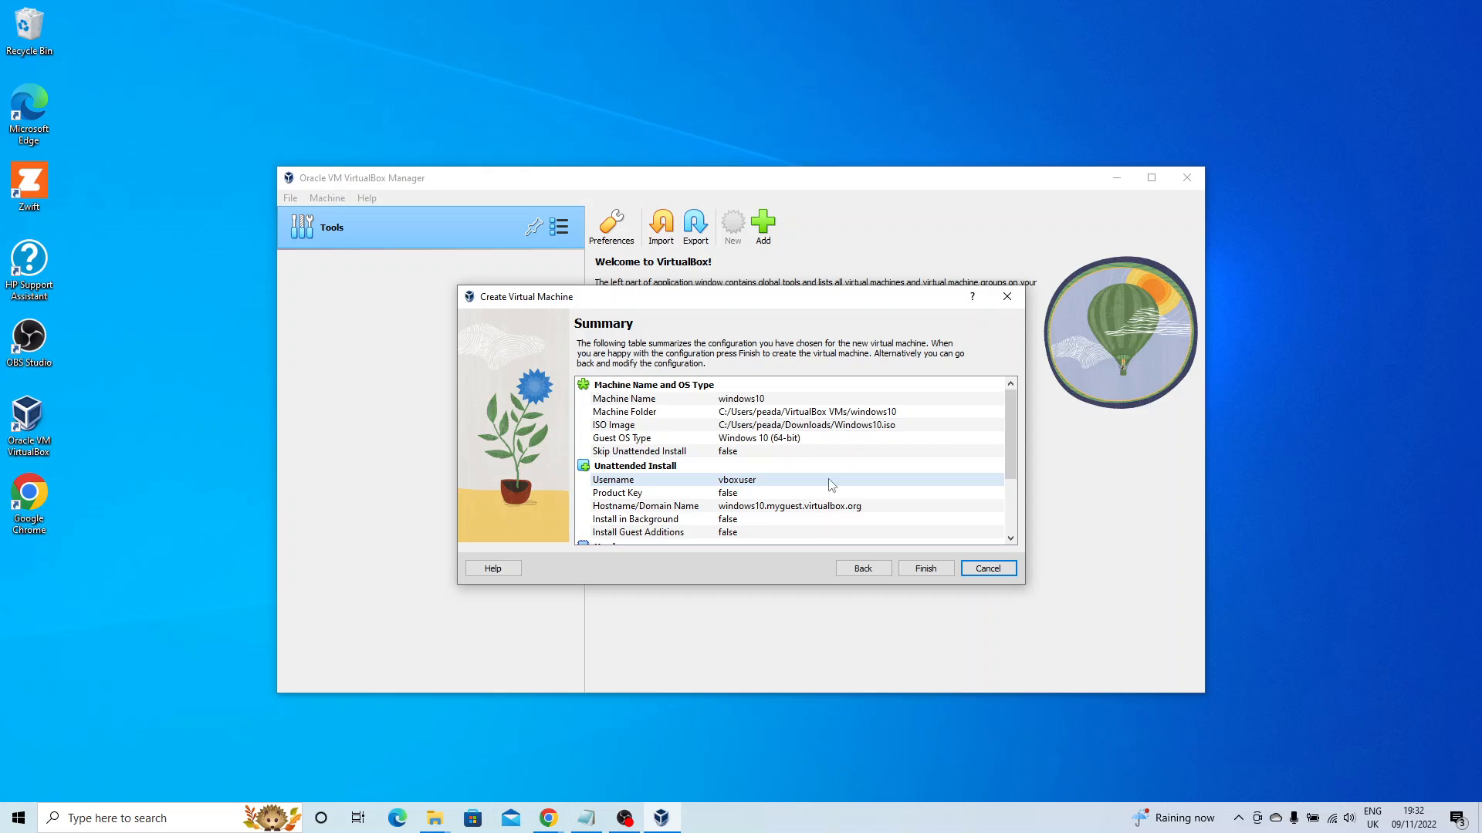
pyautogui.scroll(-3, 831, 484)
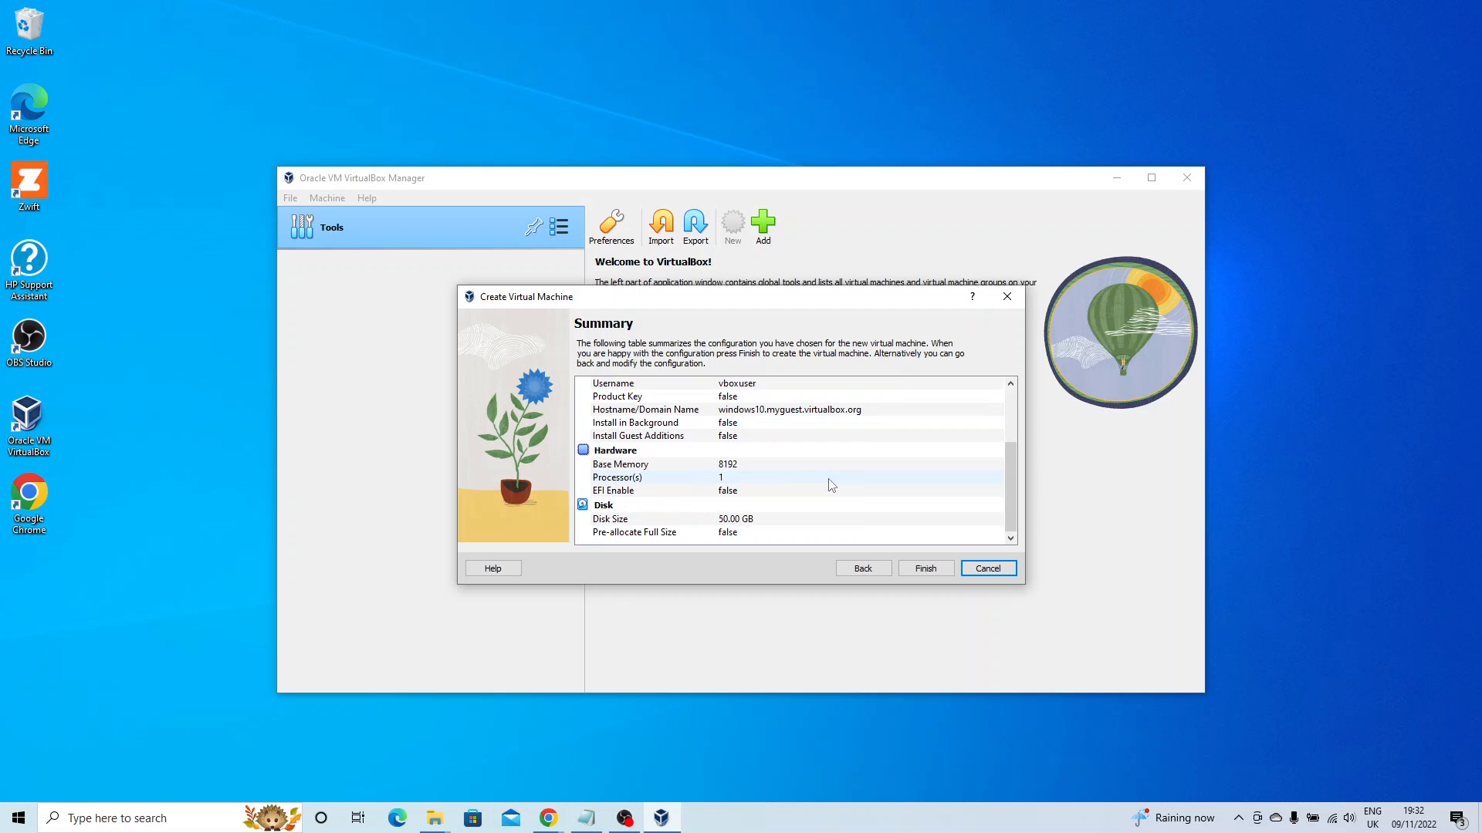
pyautogui.click(923, 569)
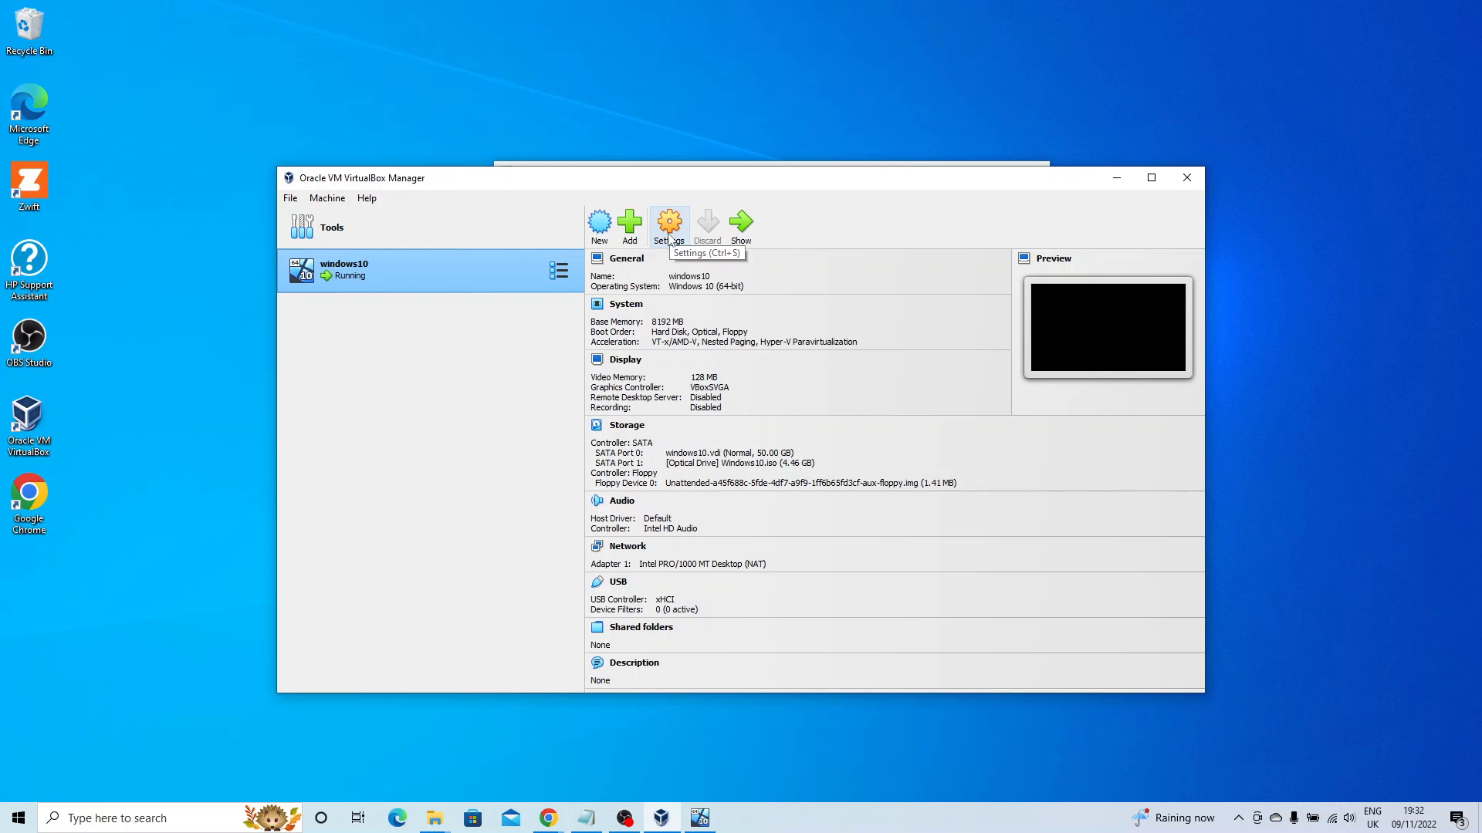
# Move the Manager window aside and bring the running windows10 machine's window forward.
pyautogui.moveTo(917, 189); pyautogui.dragTo(940, 250)
pyautogui.click(854, 180)
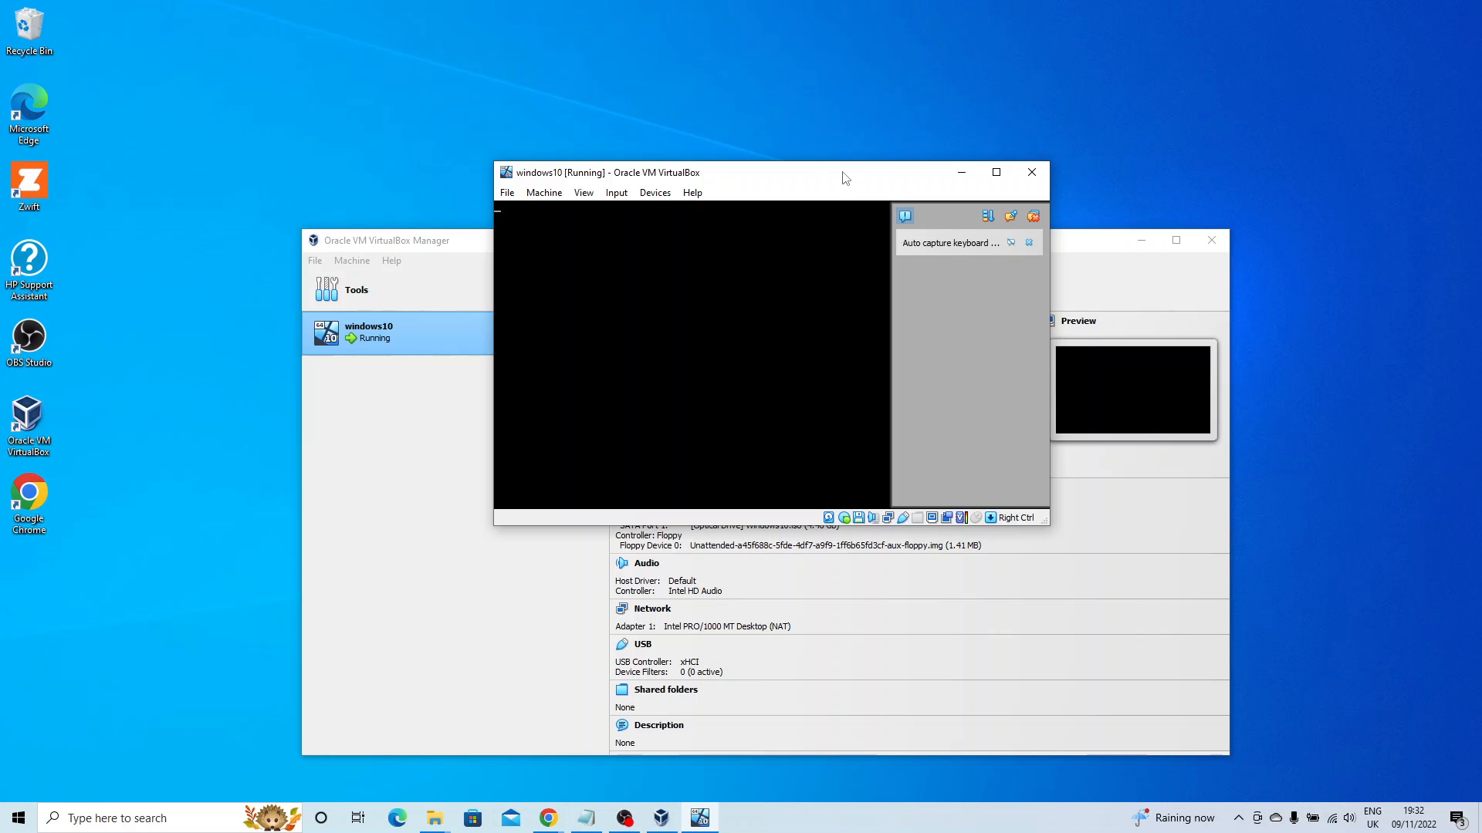
# Move the windows10 [Running] window up and left while Windows boots.
pyautogui.moveTo(845, 178); pyautogui.dragTo(826, 88)
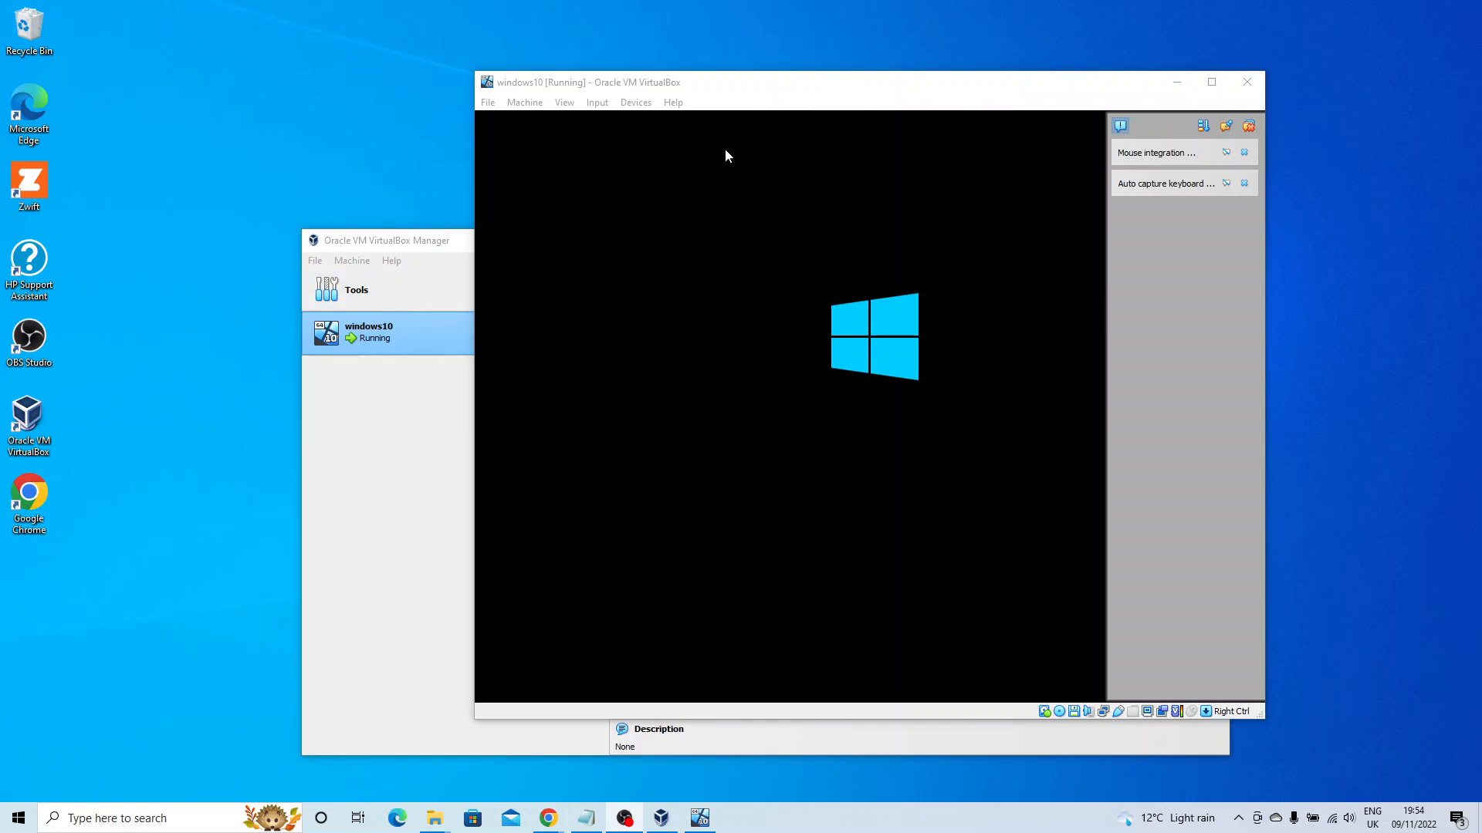
# Maximize the windows10 machine window on the installed desktop and bring up the Devices menu.
pyautogui.moveTo(752, 86); pyautogui.dragTo(682, 71)
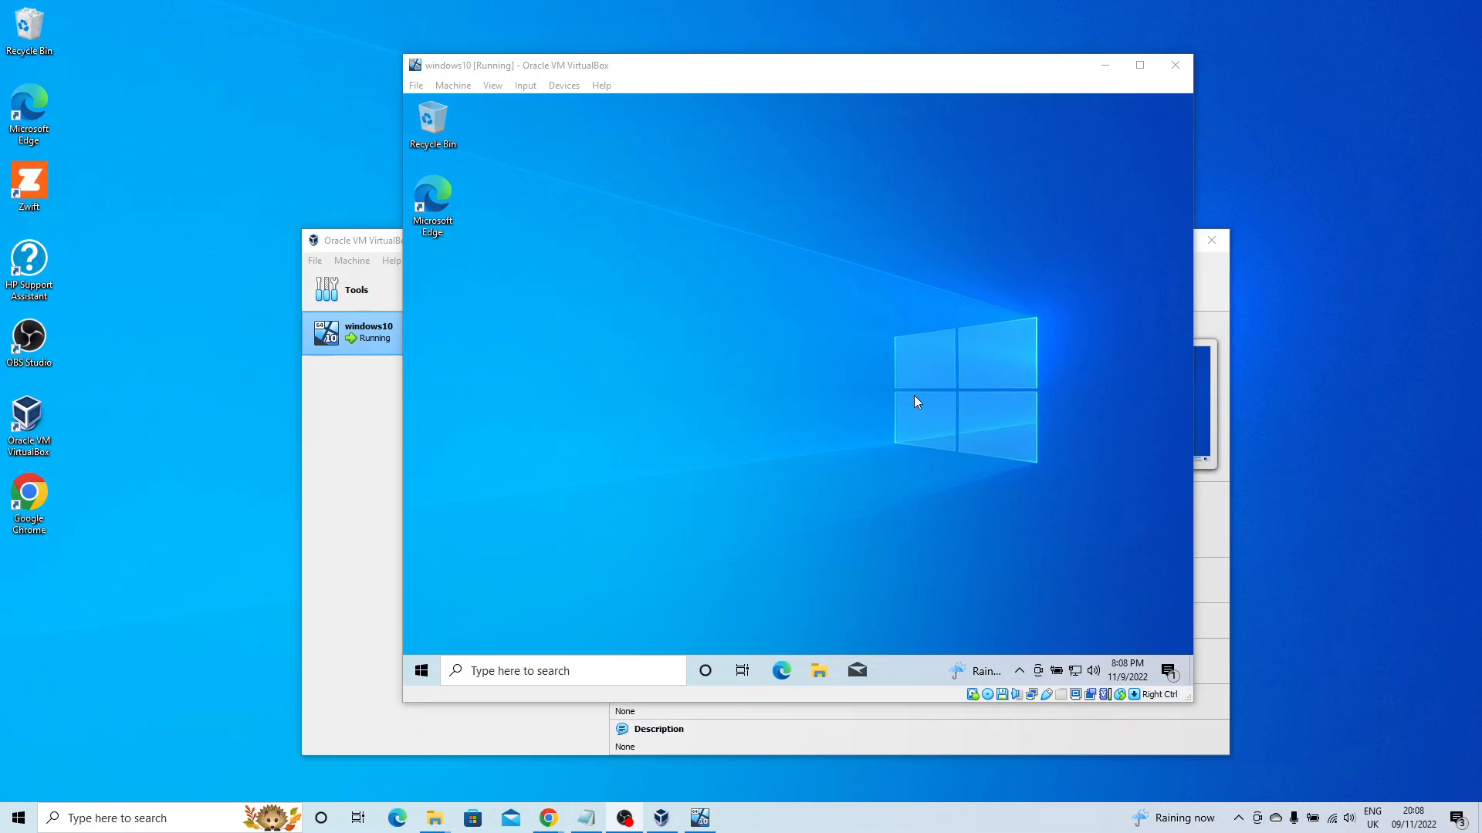
pyautogui.click(1140, 64)
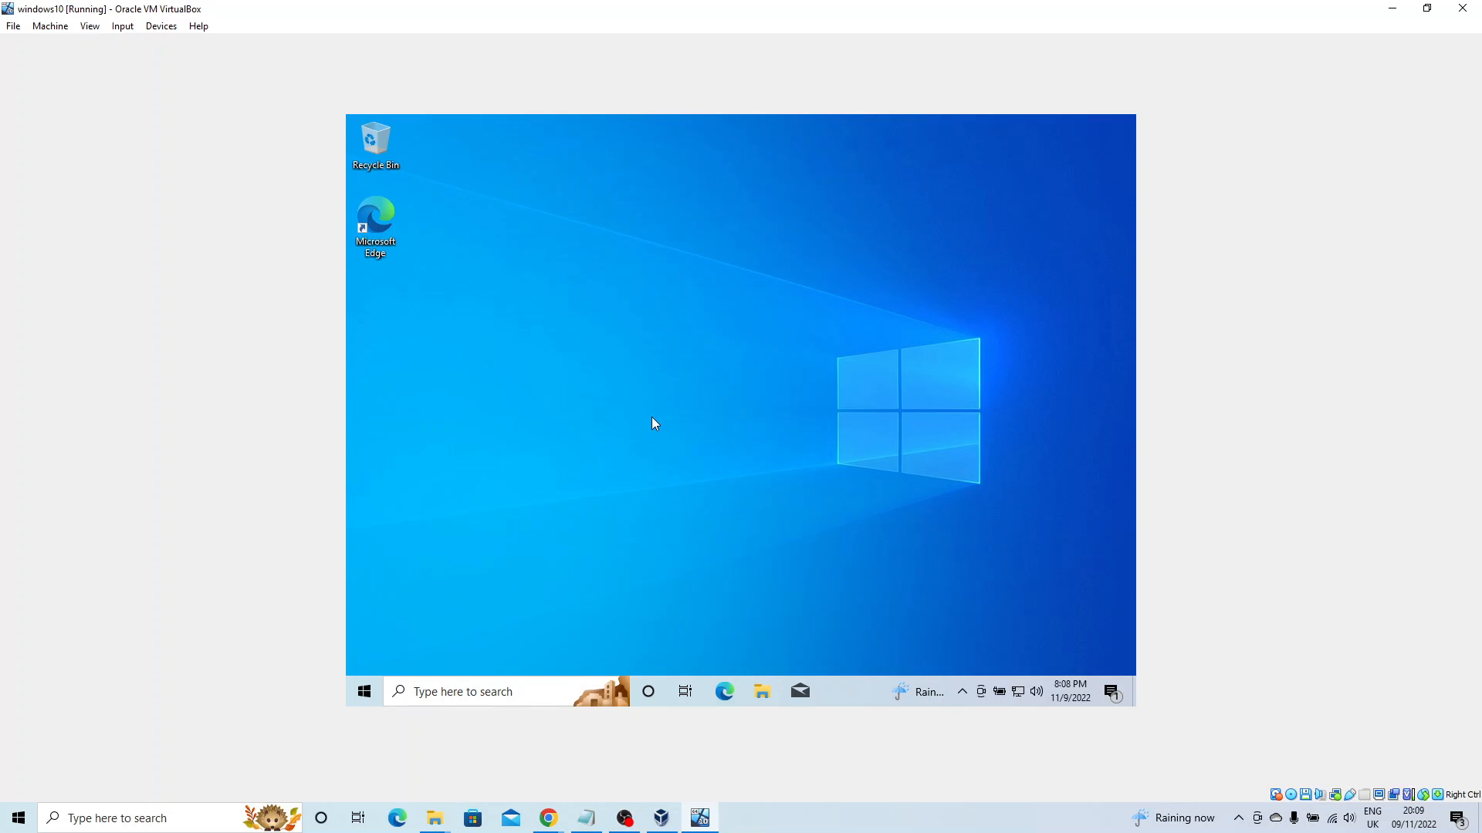
pyautogui.click(166, 28)
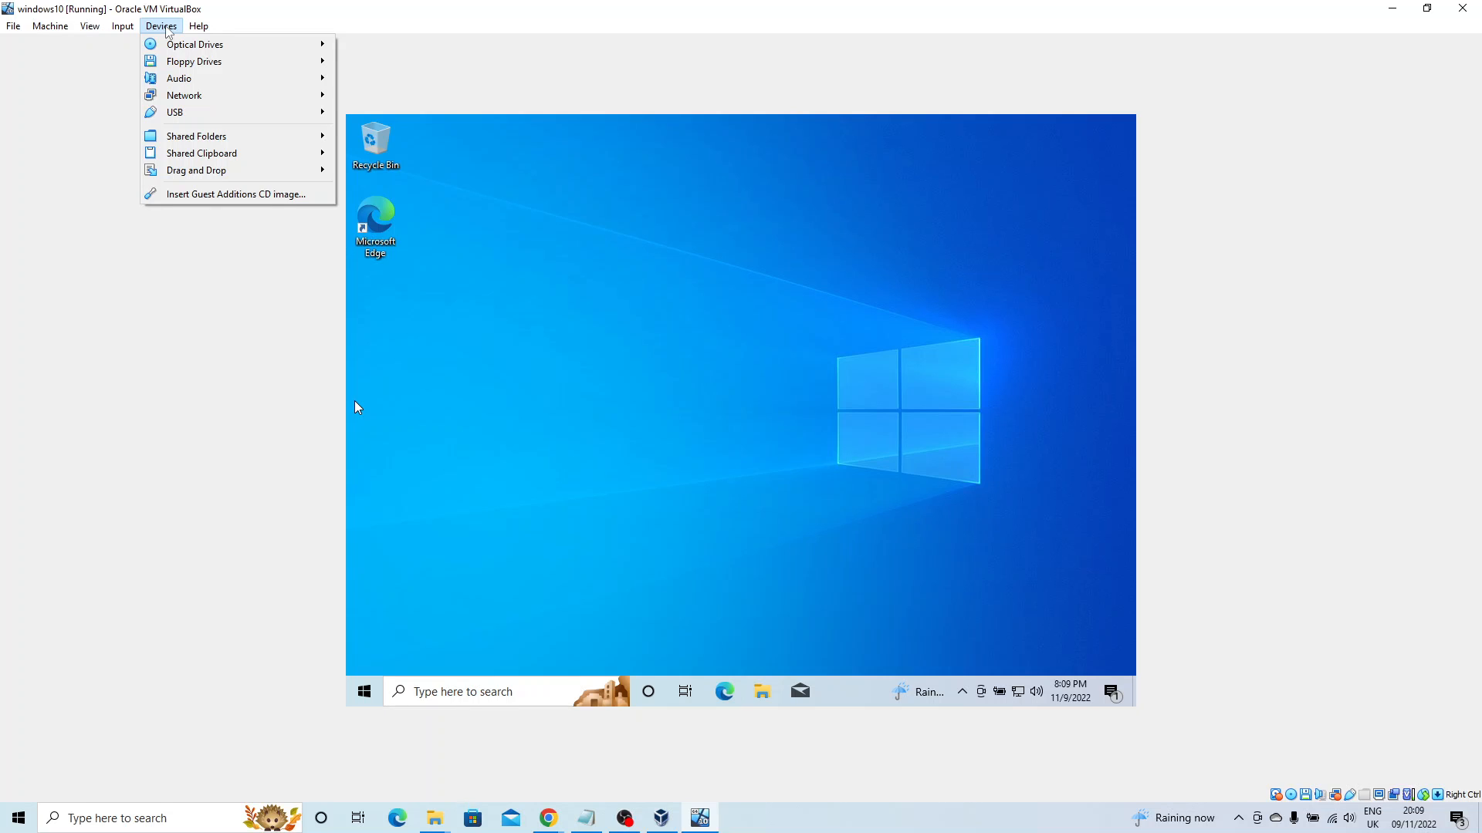
# Insert the Guest Additions CD image into the windows10 guest.
pyautogui.click(221, 194)
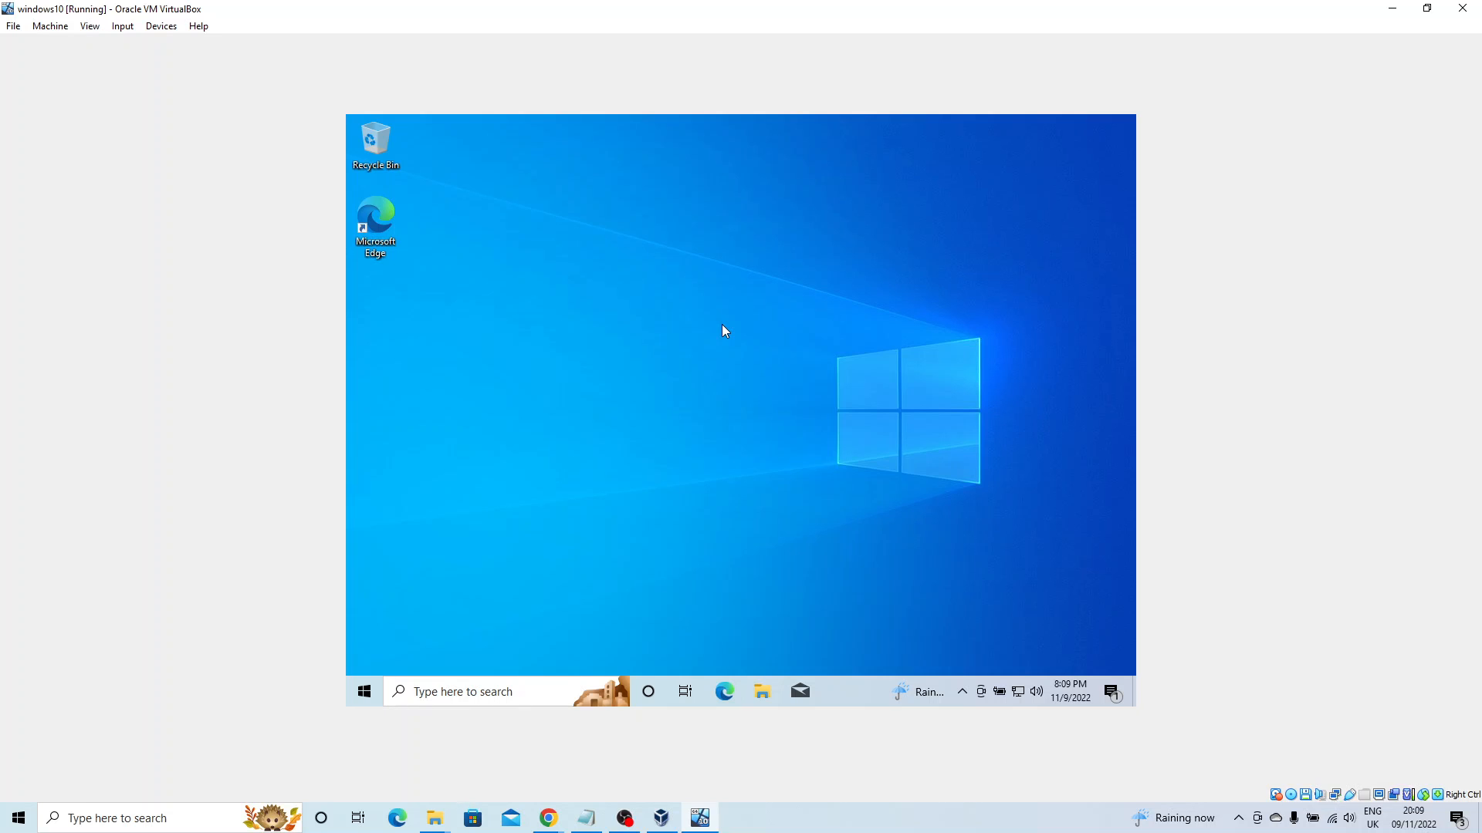
pyautogui.click(361, 694)
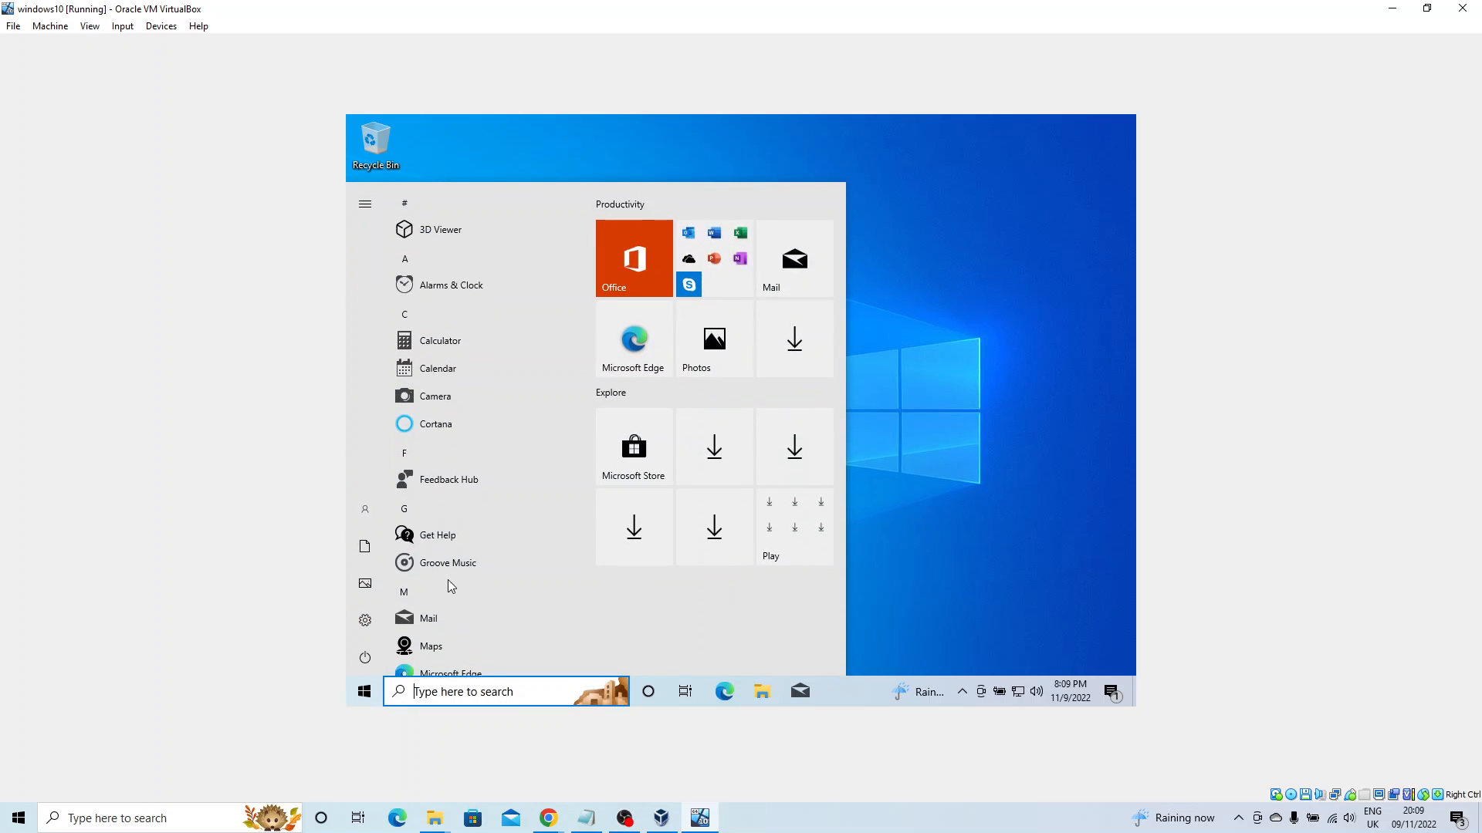
pyautogui.scroll(-1, 449, 592)
pyautogui.scroll(-7, 447, 591)
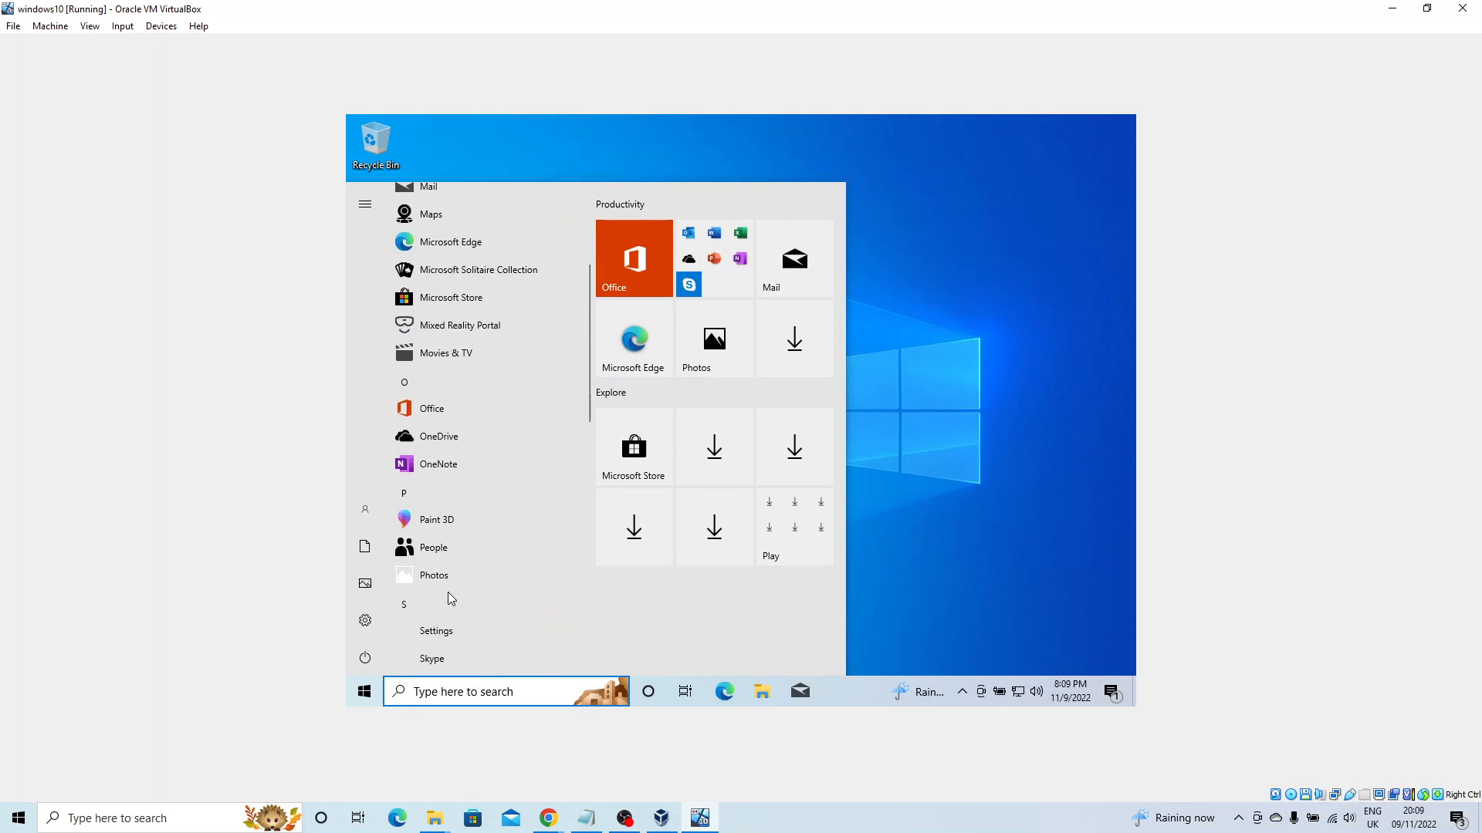
pyautogui.scroll(-1, 449, 592)
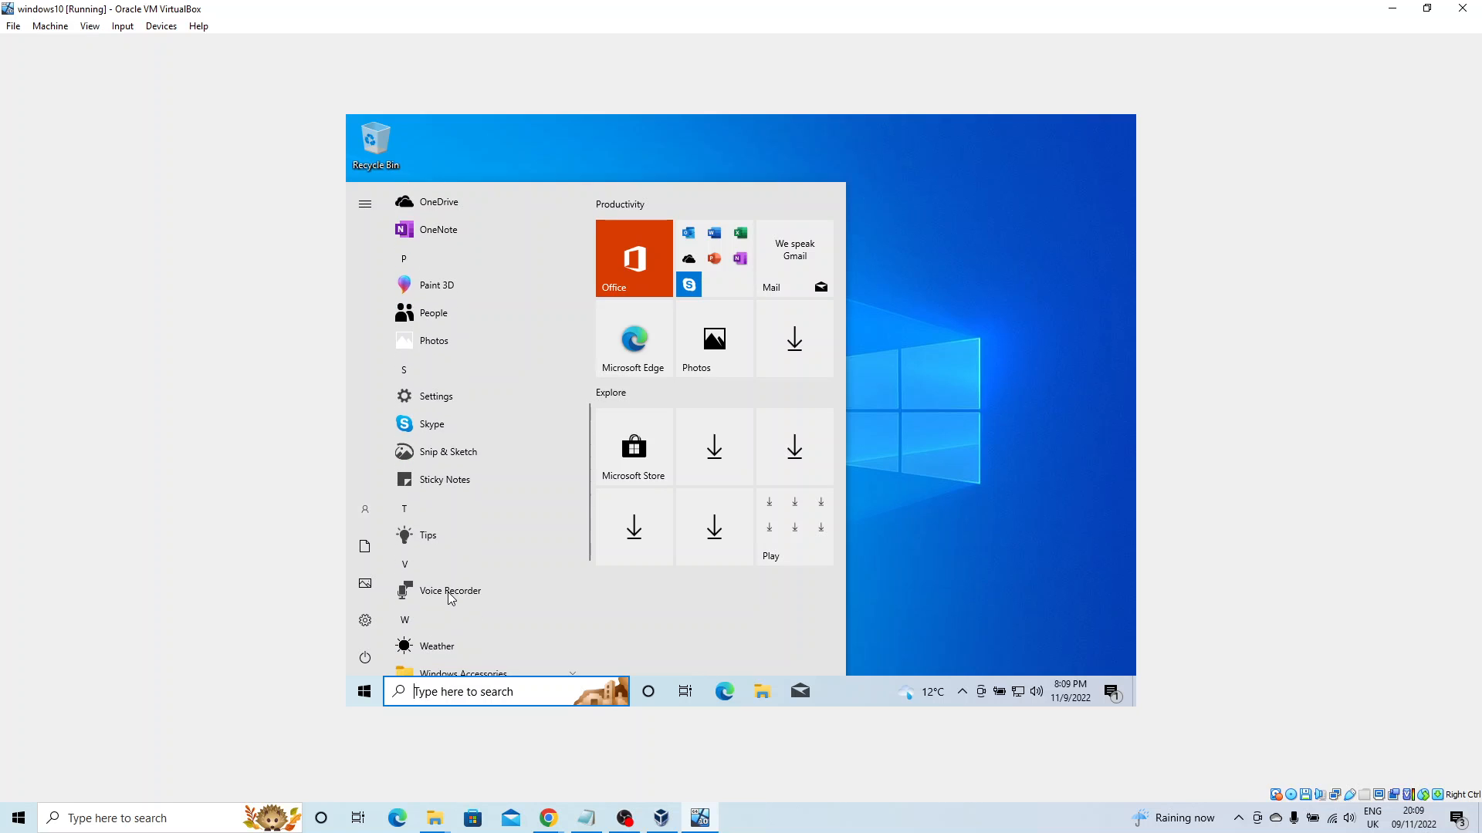
pyautogui.scroll(-1, 450, 599)
pyautogui.scroll(-2, 450, 599)
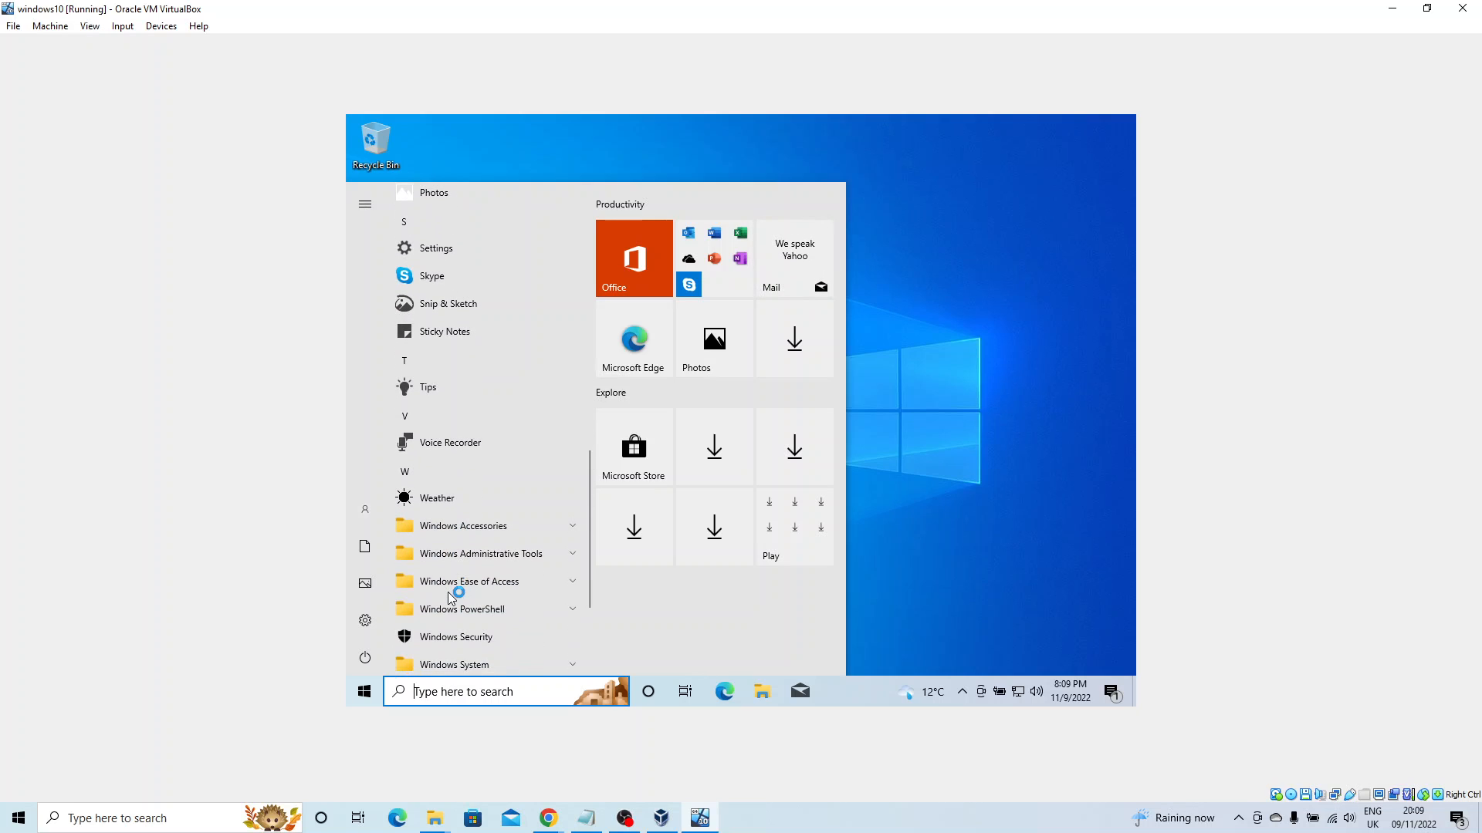
pyautogui.scroll(-1, 451, 599)
pyautogui.scroll(-1, 450, 599)
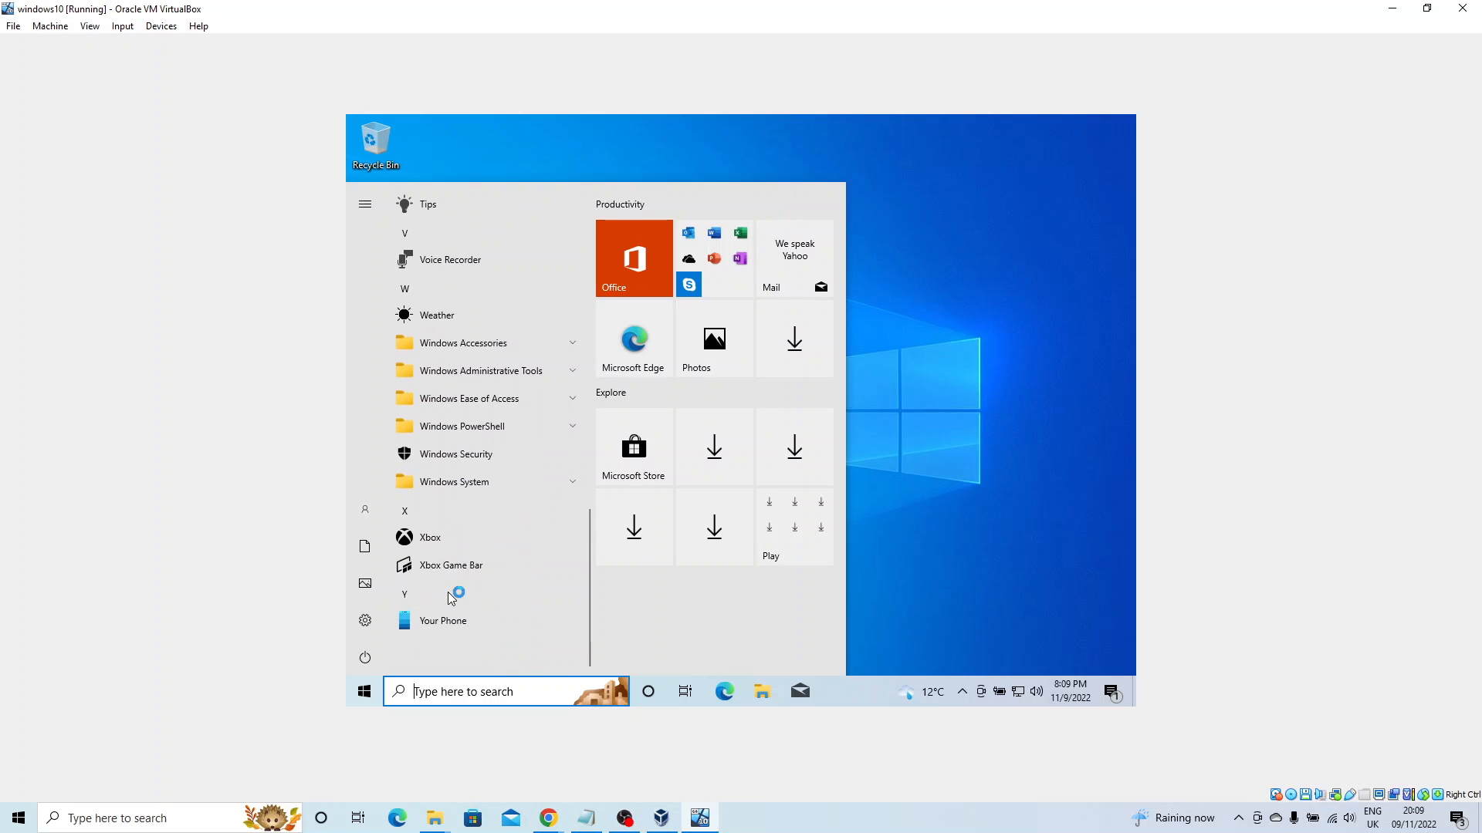
pyautogui.scroll(10, 452, 598)
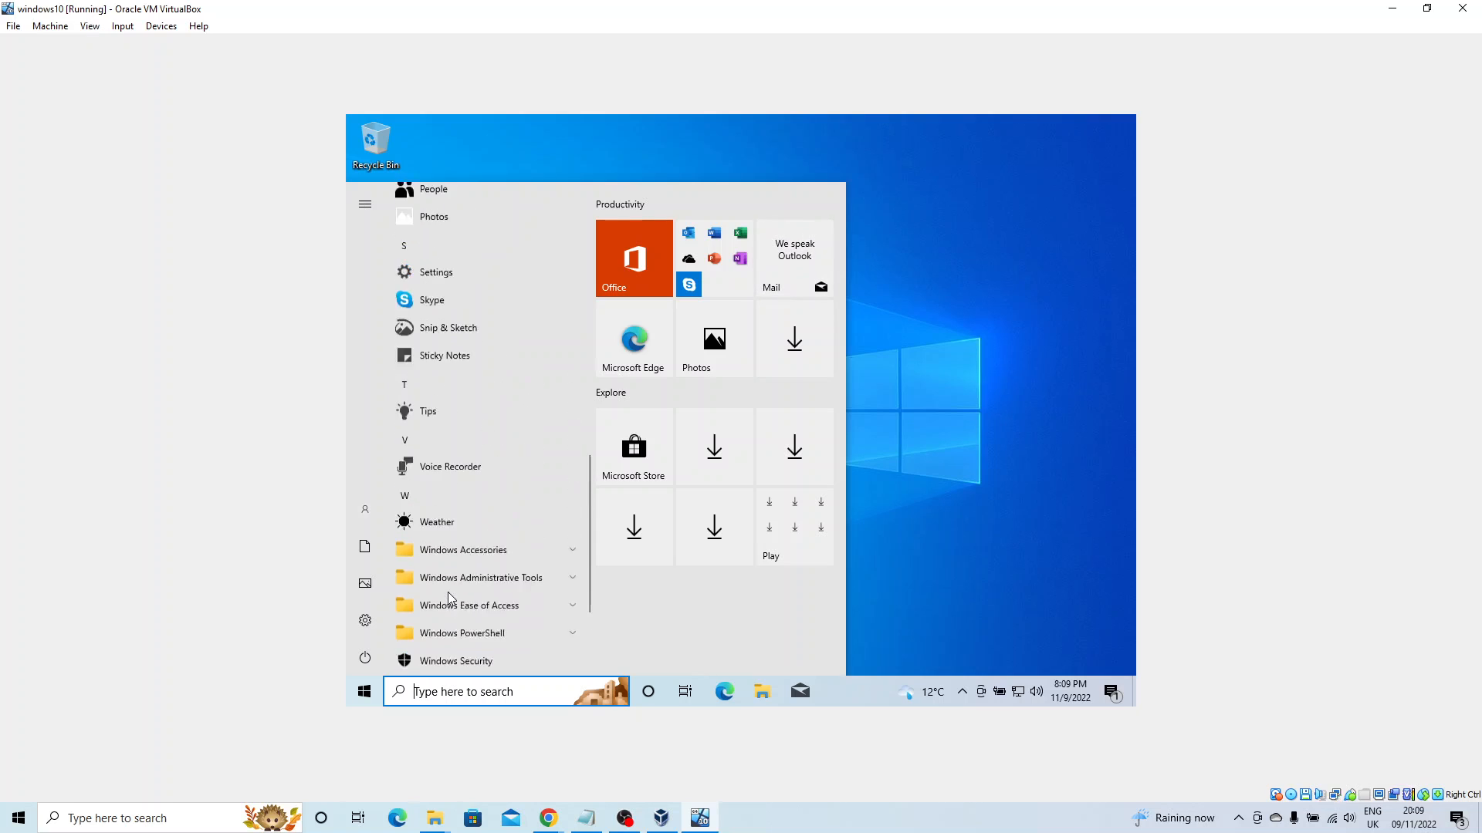
pyautogui.scroll(3, 452, 599)
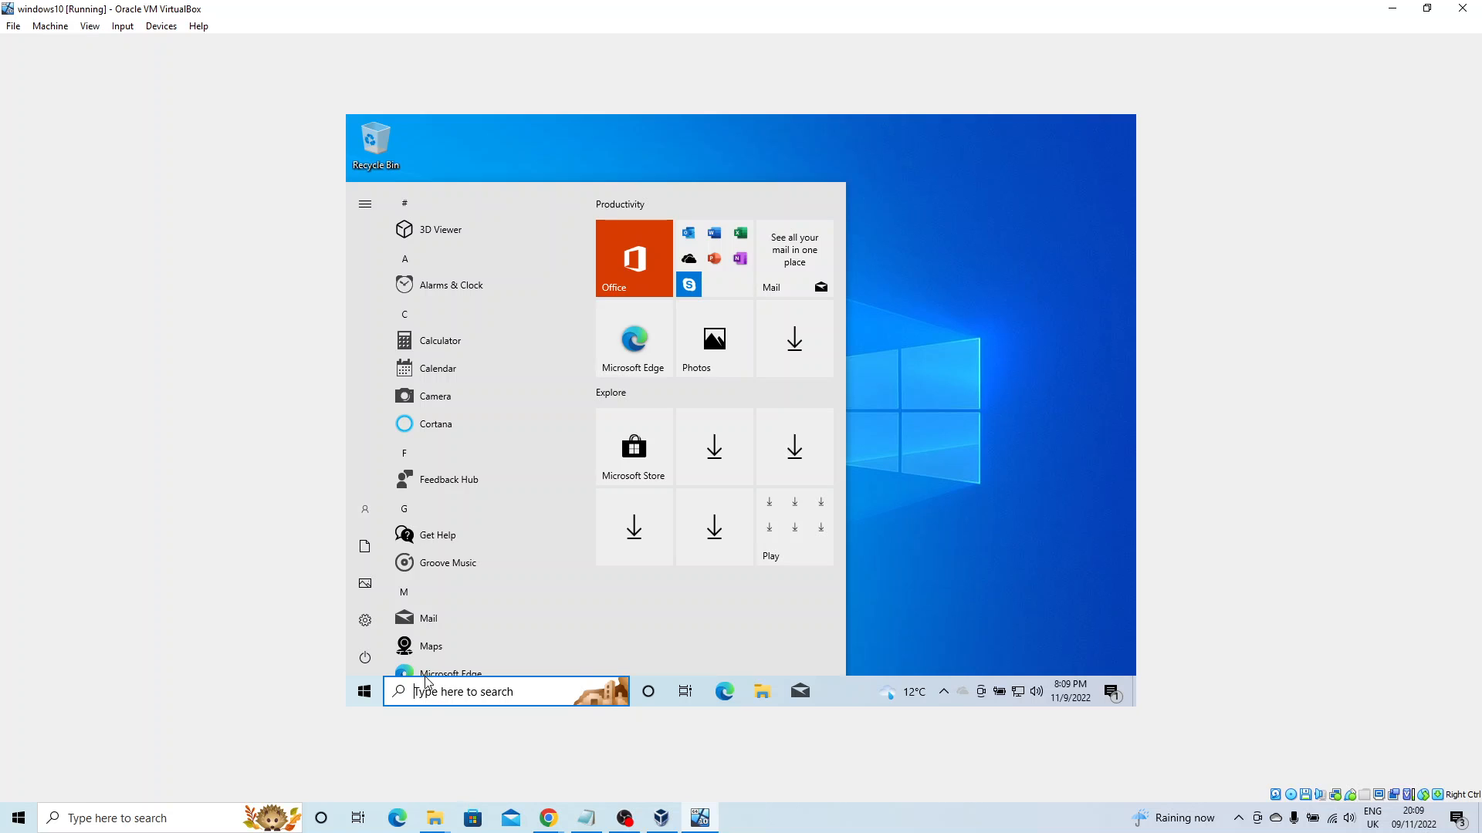
pyautogui.moveTo(427, 632)
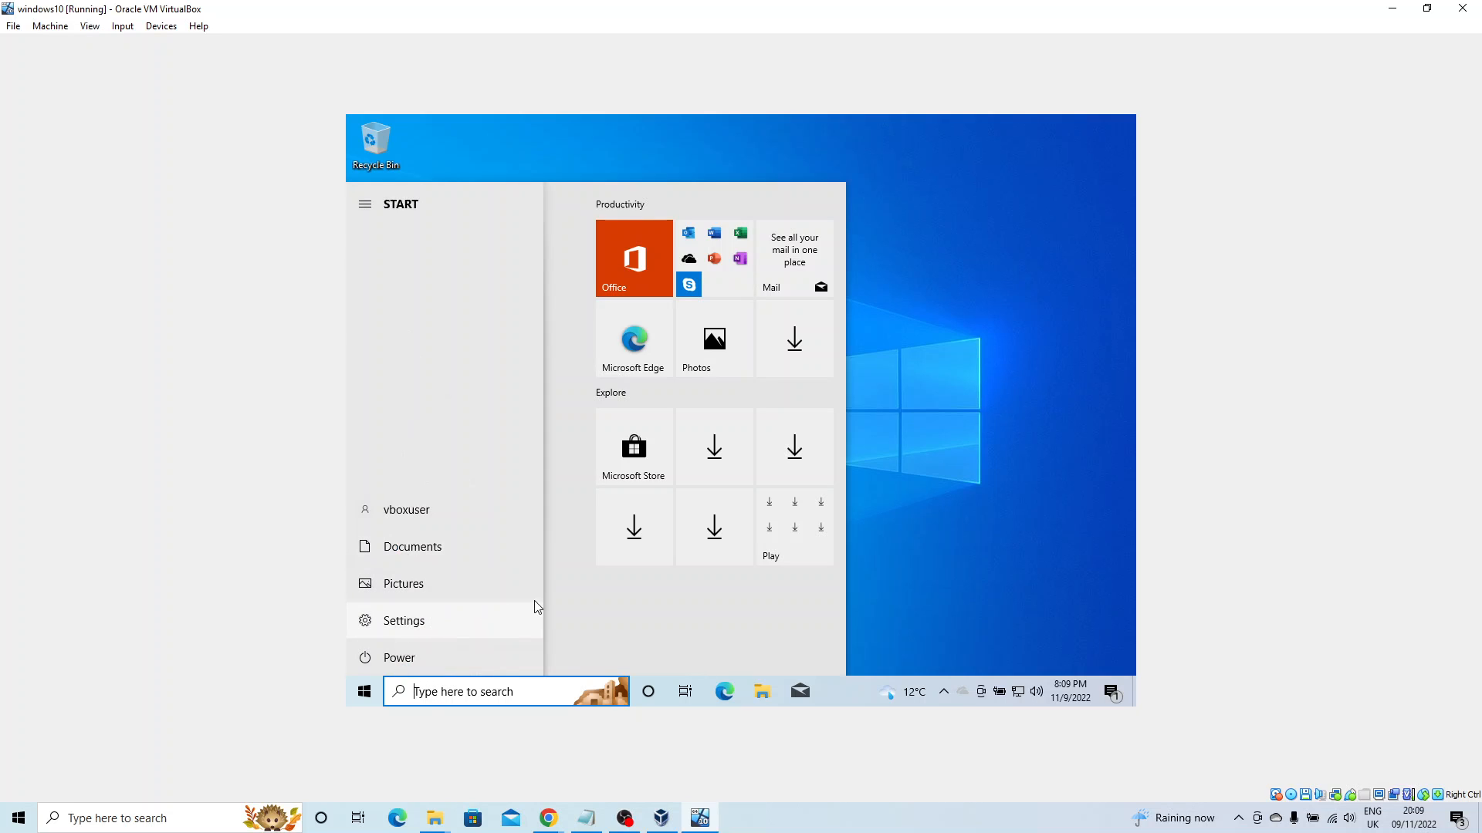
pyautogui.scroll(-3, 571, 556)
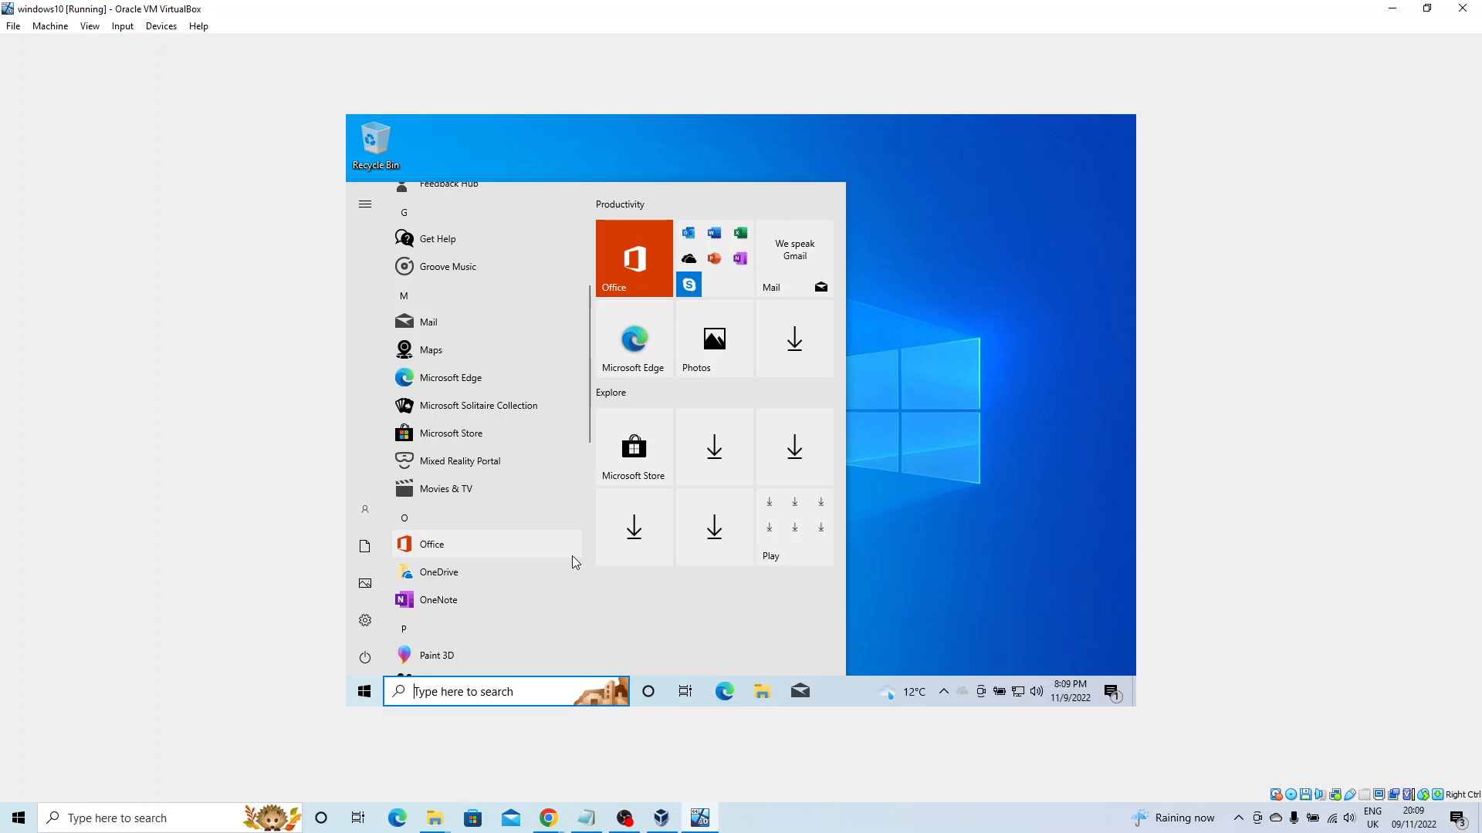
pyautogui.scroll(-3, 553, 581)
pyautogui.scroll(-3, 553, 580)
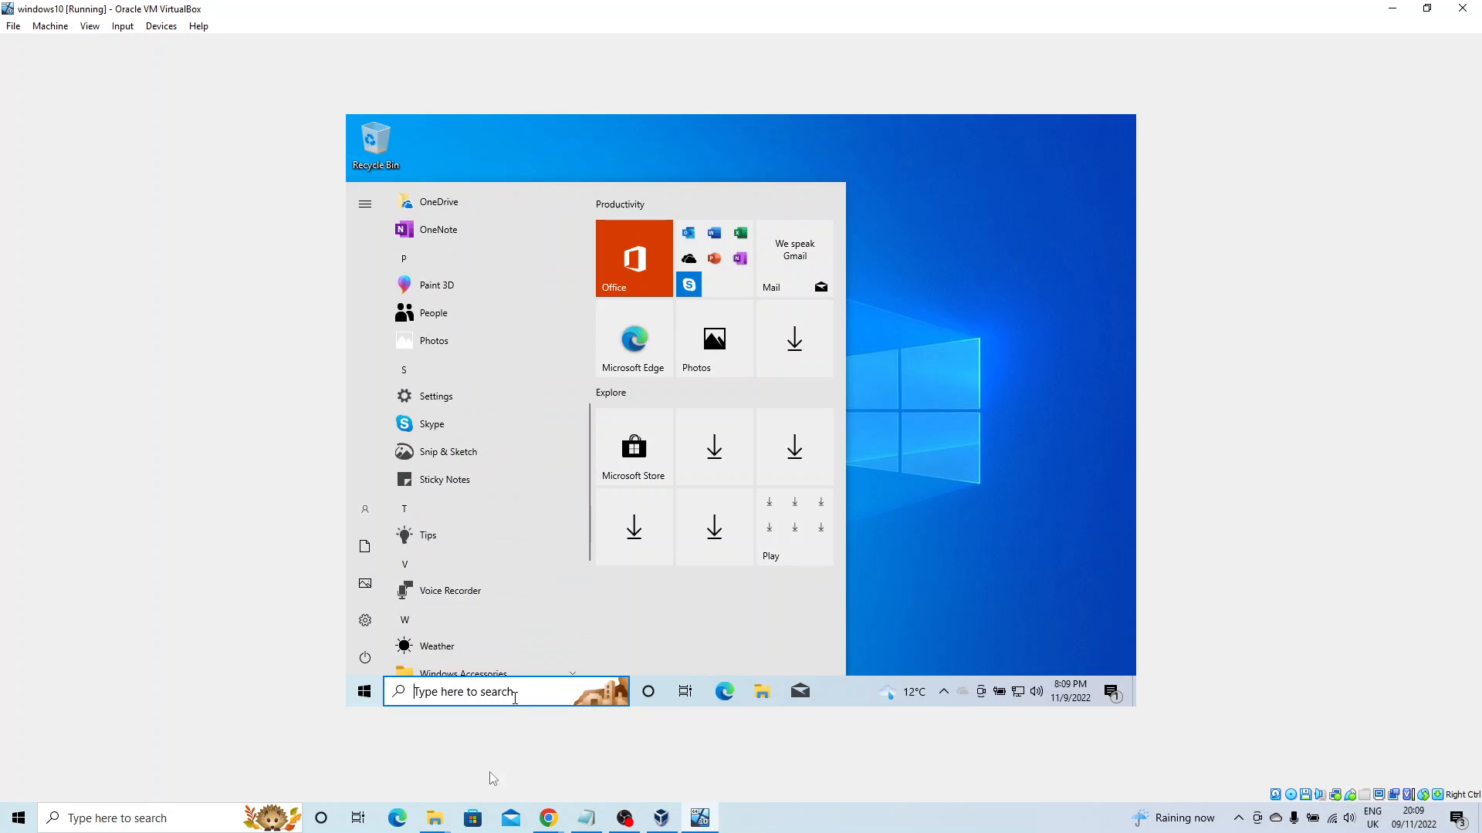
pyautogui.rightClick(436, 820)
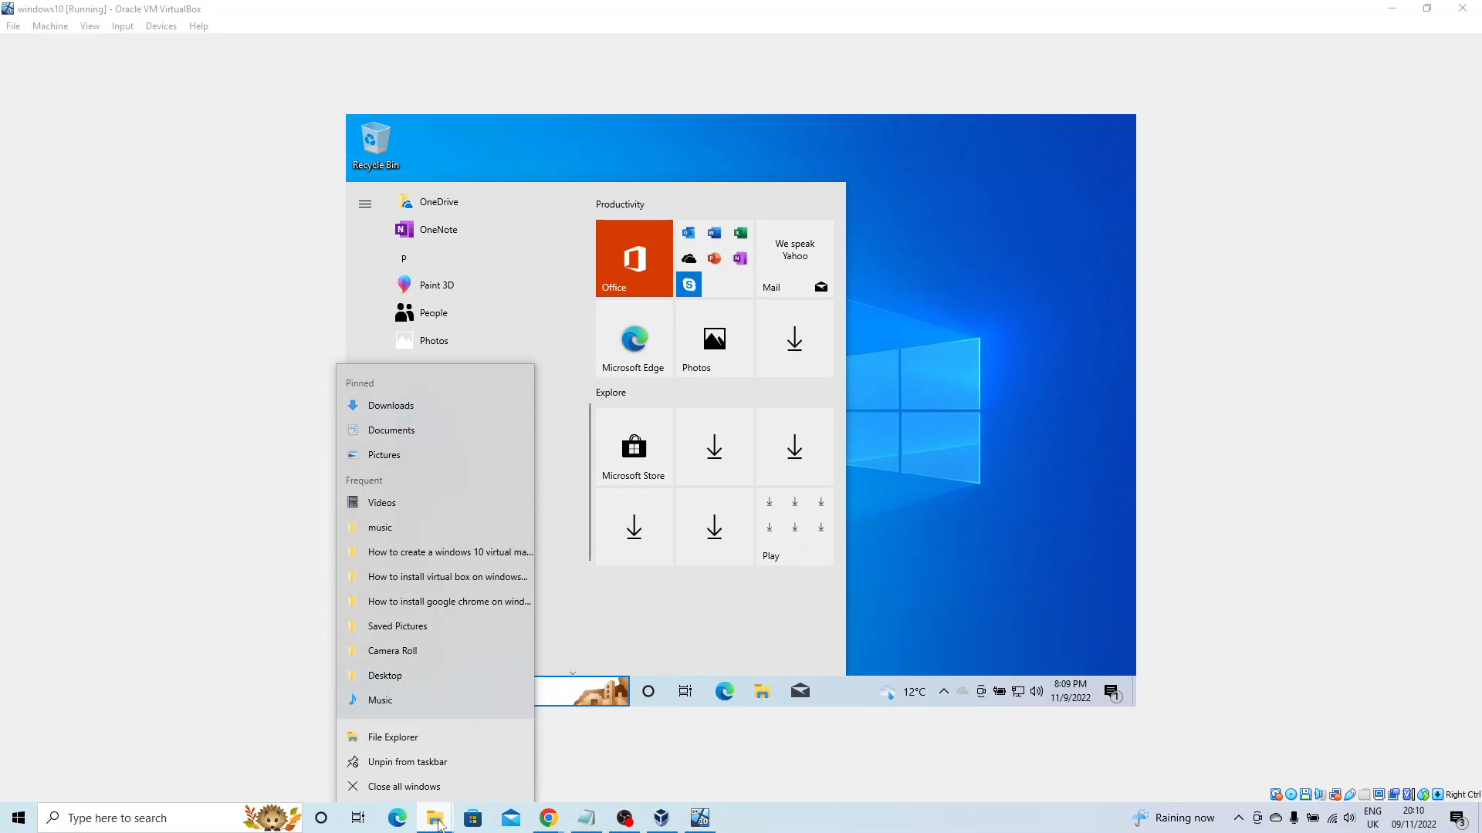
pyautogui.click(615, 772)
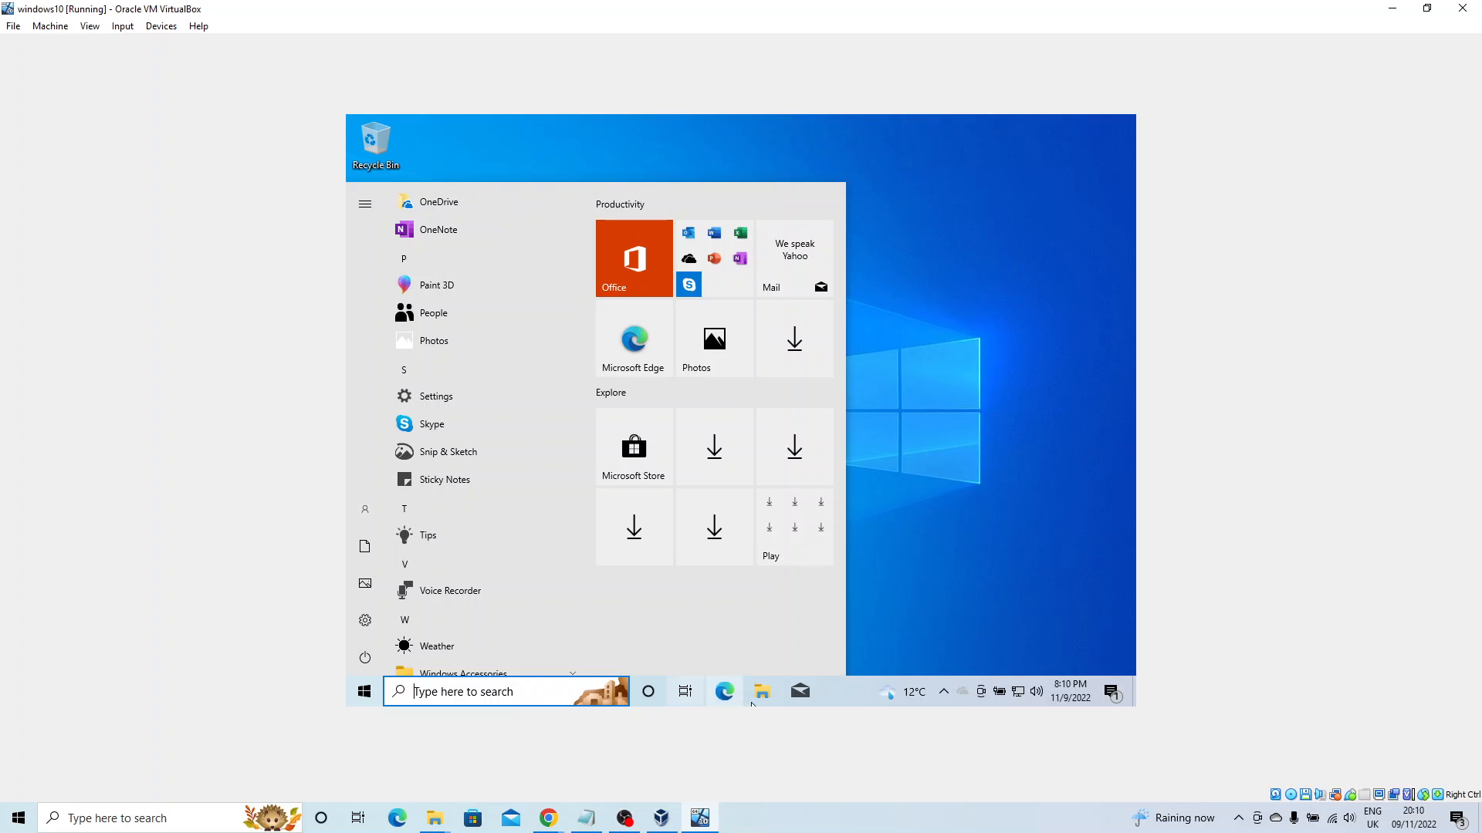
pyautogui.click(691, 572)
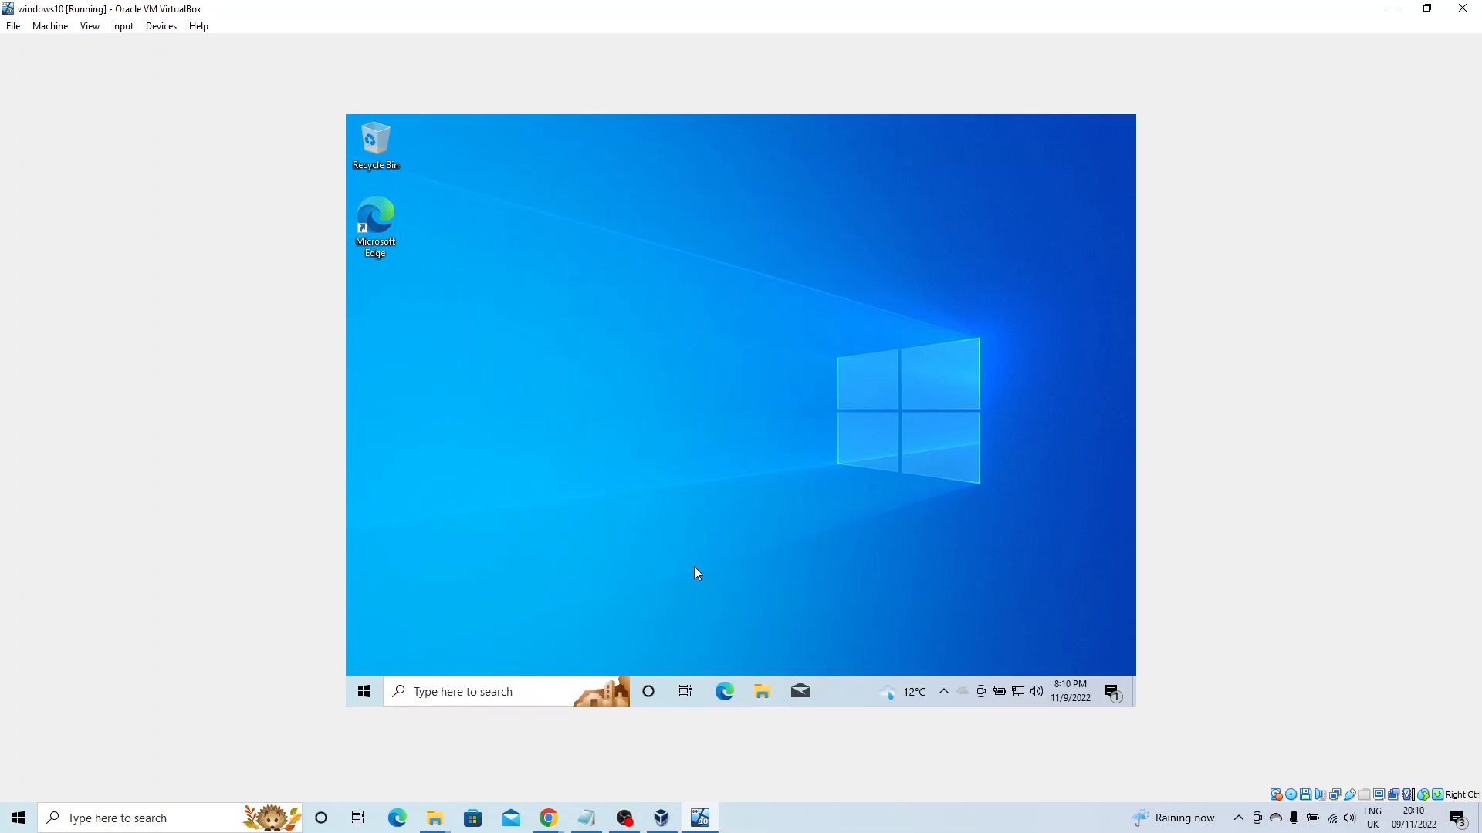
# In guest File Explorer, widen the tree and list the files on CD Drive (D:) VirtualBox Guest Additions.
pyautogui.press('super+e')
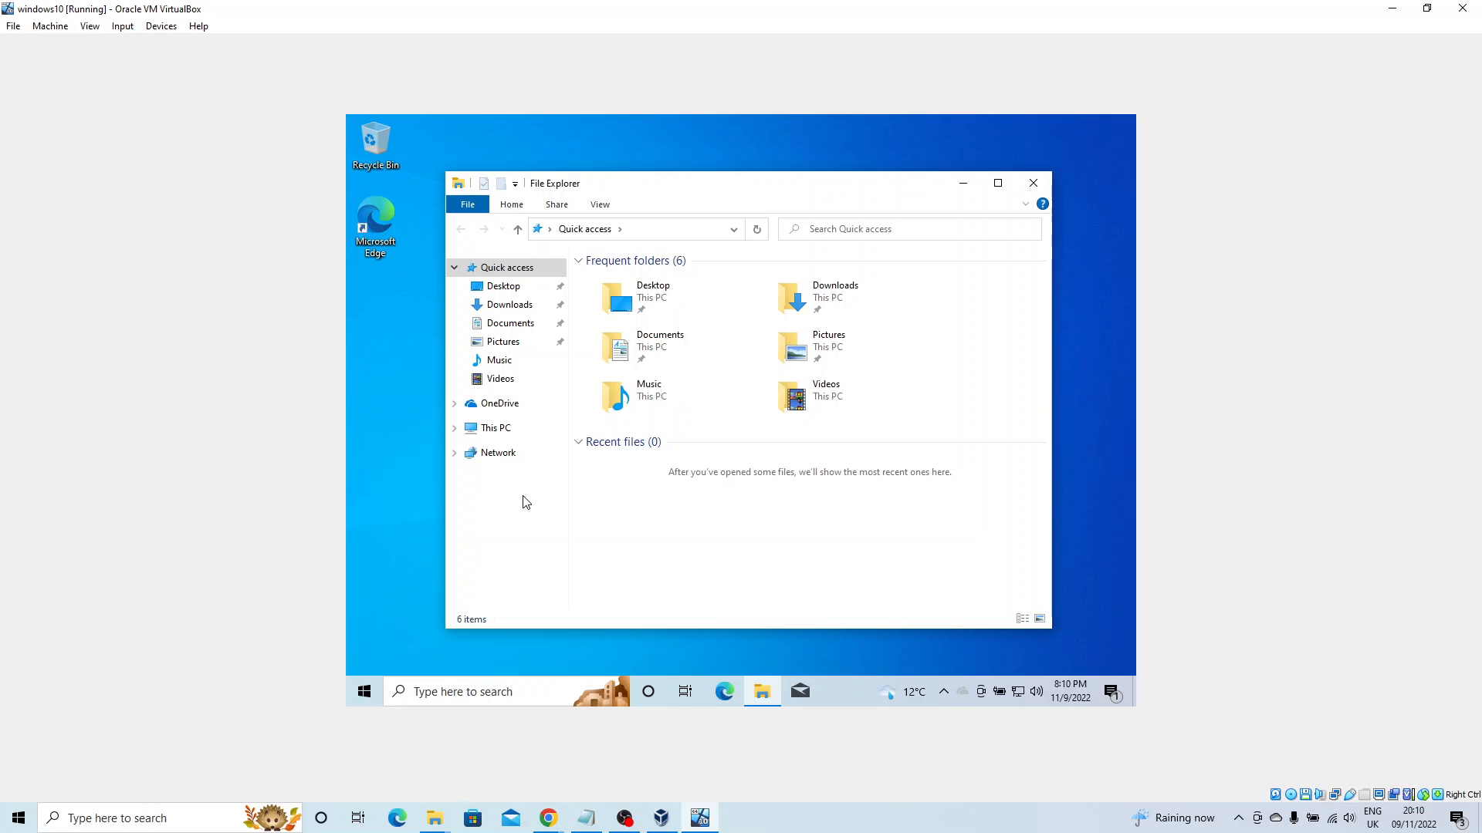
pyautogui.click(454, 429)
pyautogui.scroll(-1, 505, 478)
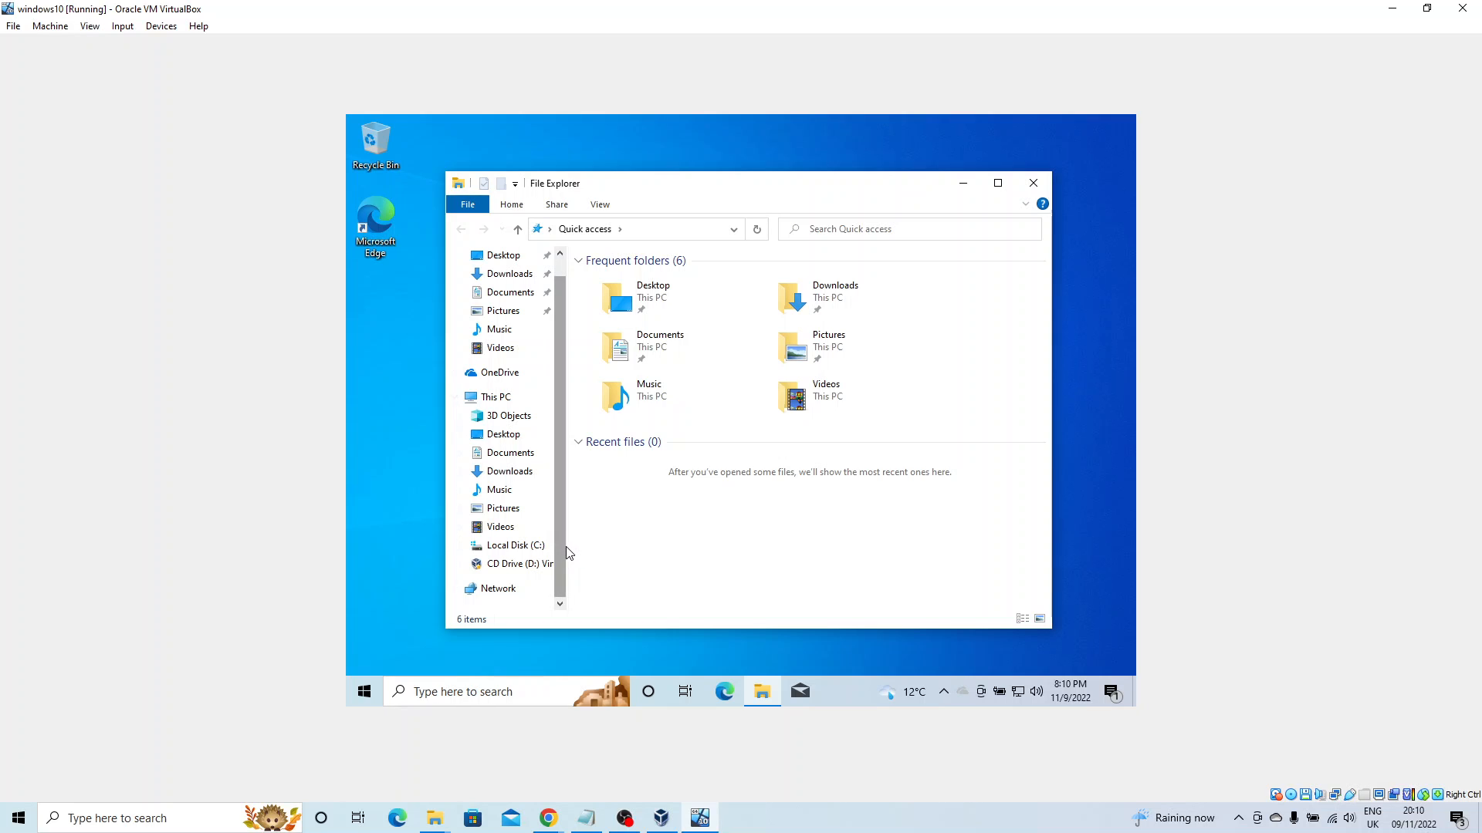
pyautogui.moveTo(567, 543); pyautogui.dragTo(676, 533)
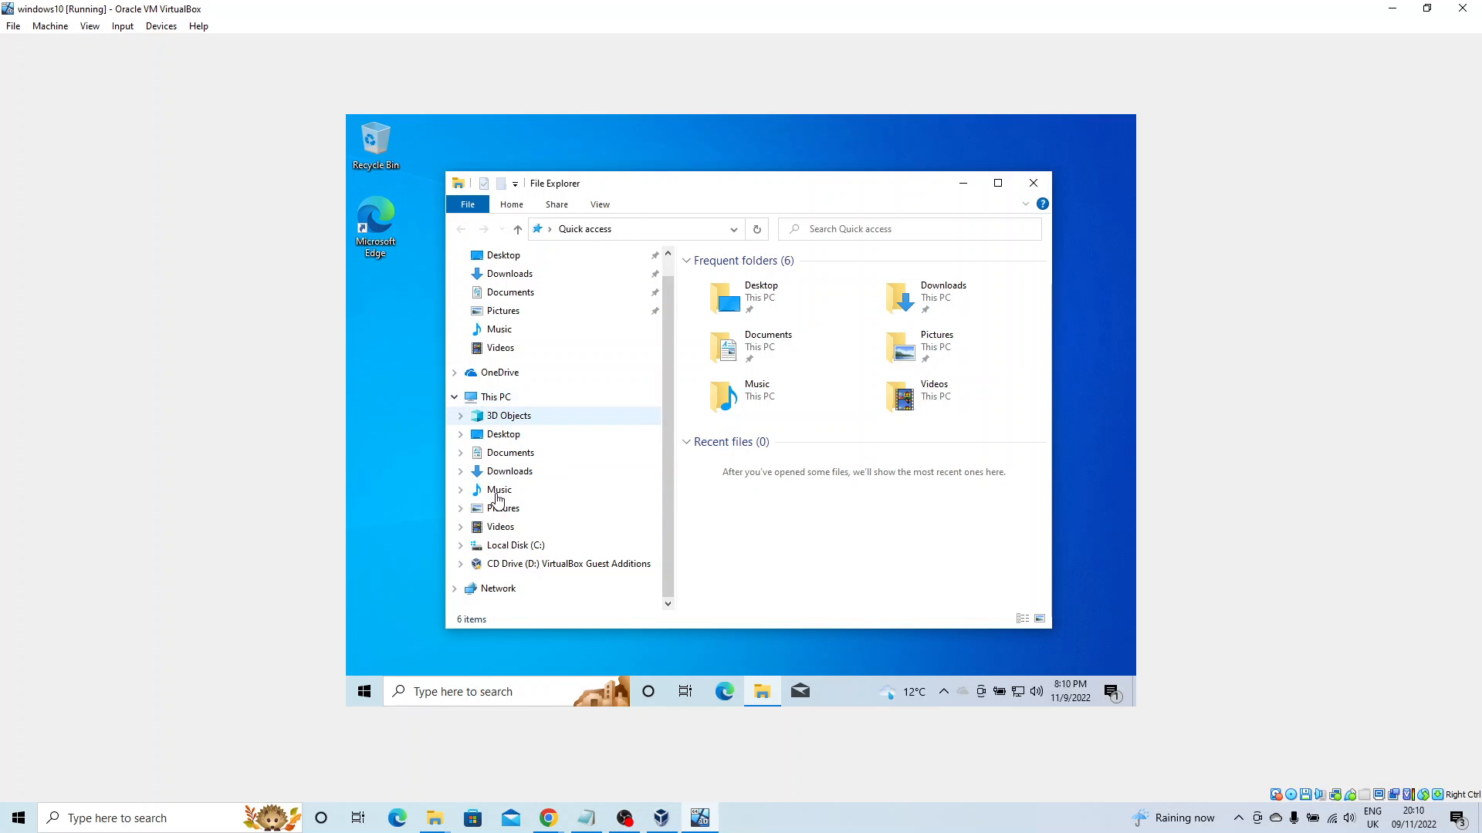
pyautogui.click(461, 564)
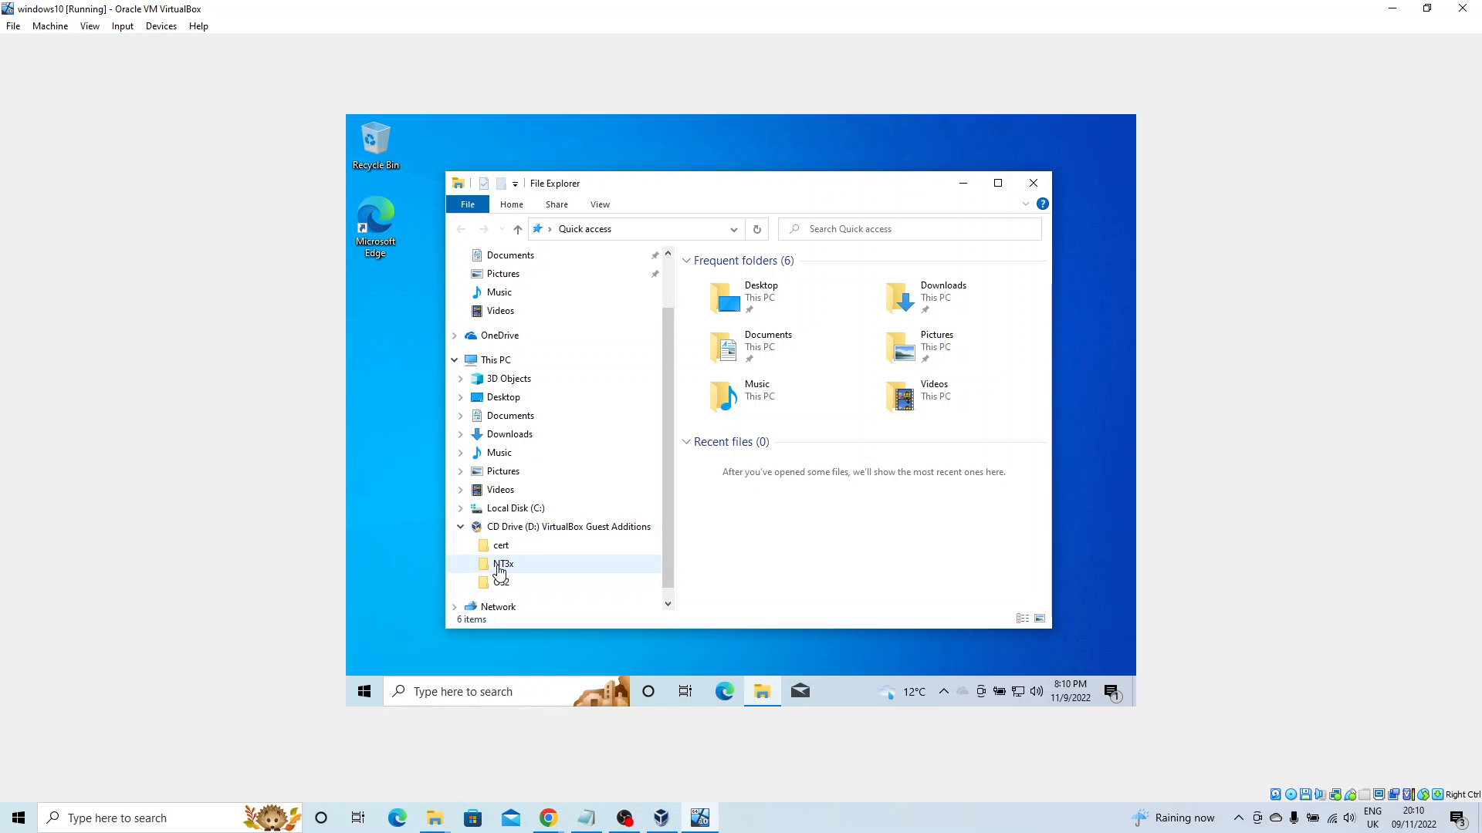
pyautogui.click(556, 527)
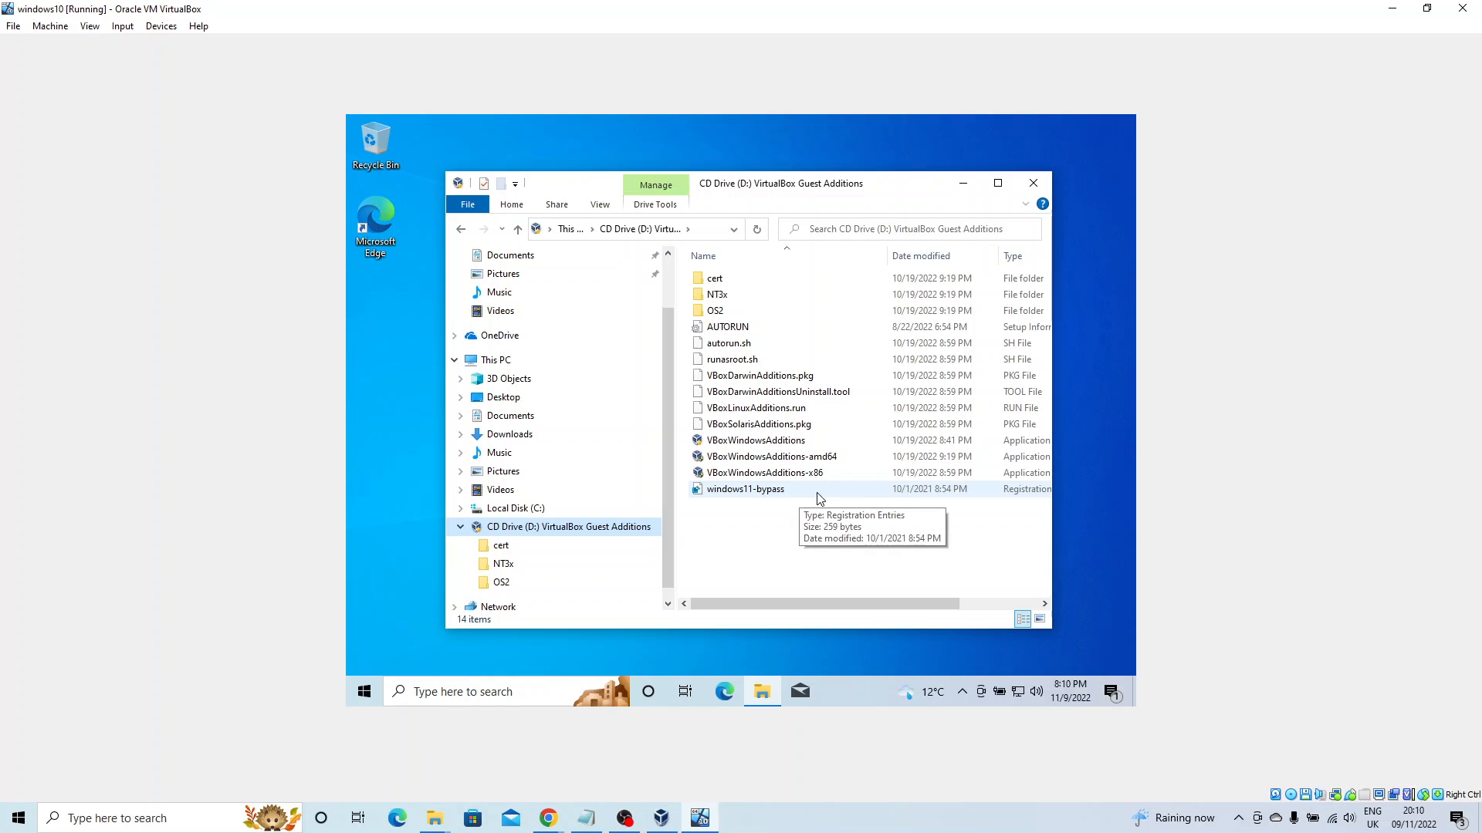
pyautogui.moveTo(854, 600)
pyautogui.mouseDown()
pyautogui.moveTo(936, 601)
pyautogui.moveTo(862, 602)
pyautogui.mouseUp()
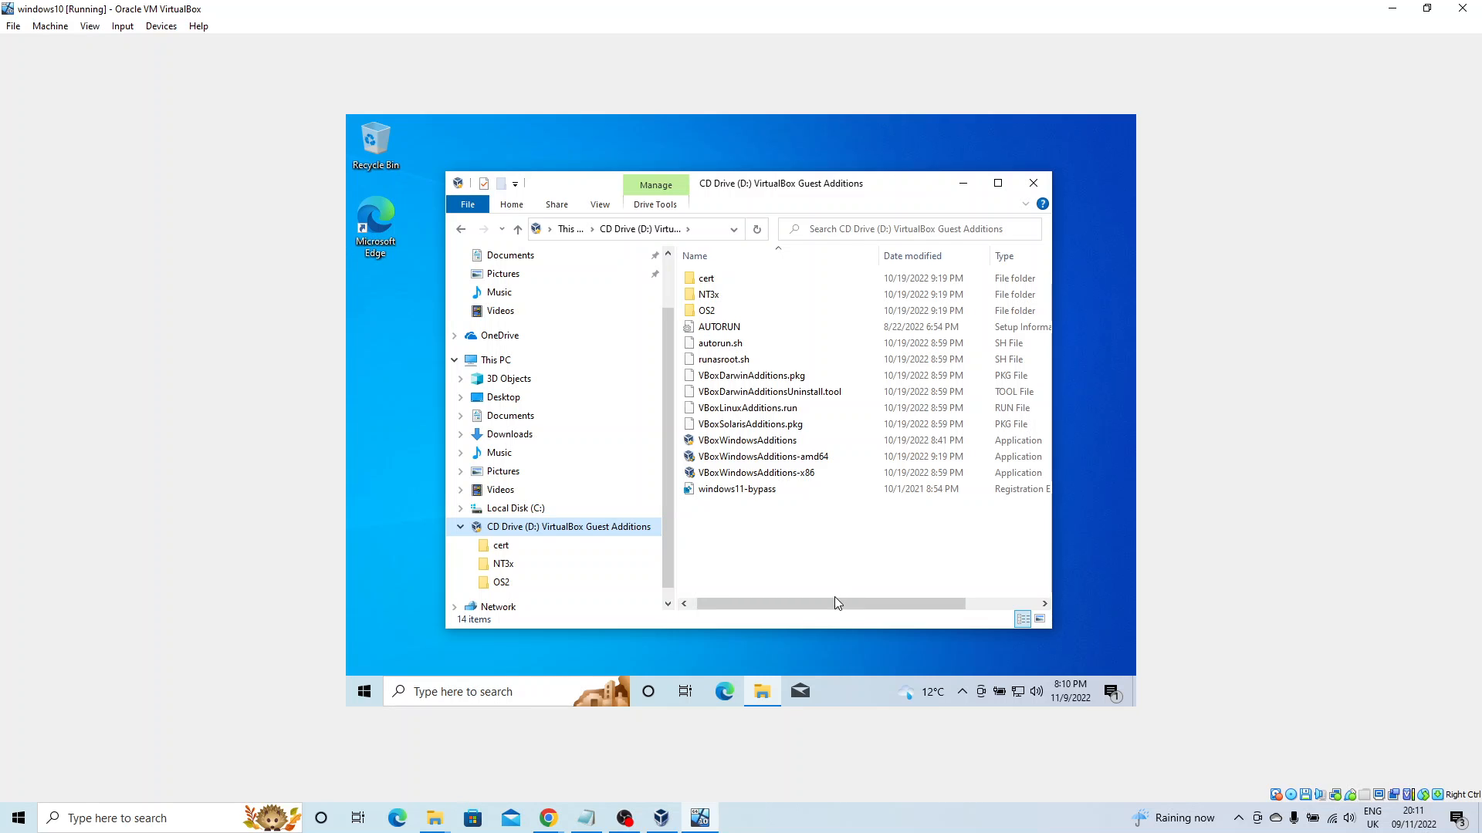
pyautogui.moveTo(835, 604)
pyautogui.mouseDown()
pyautogui.moveTo(909, 608)
pyautogui.moveTo(826, 605)
pyautogui.mouseUp()
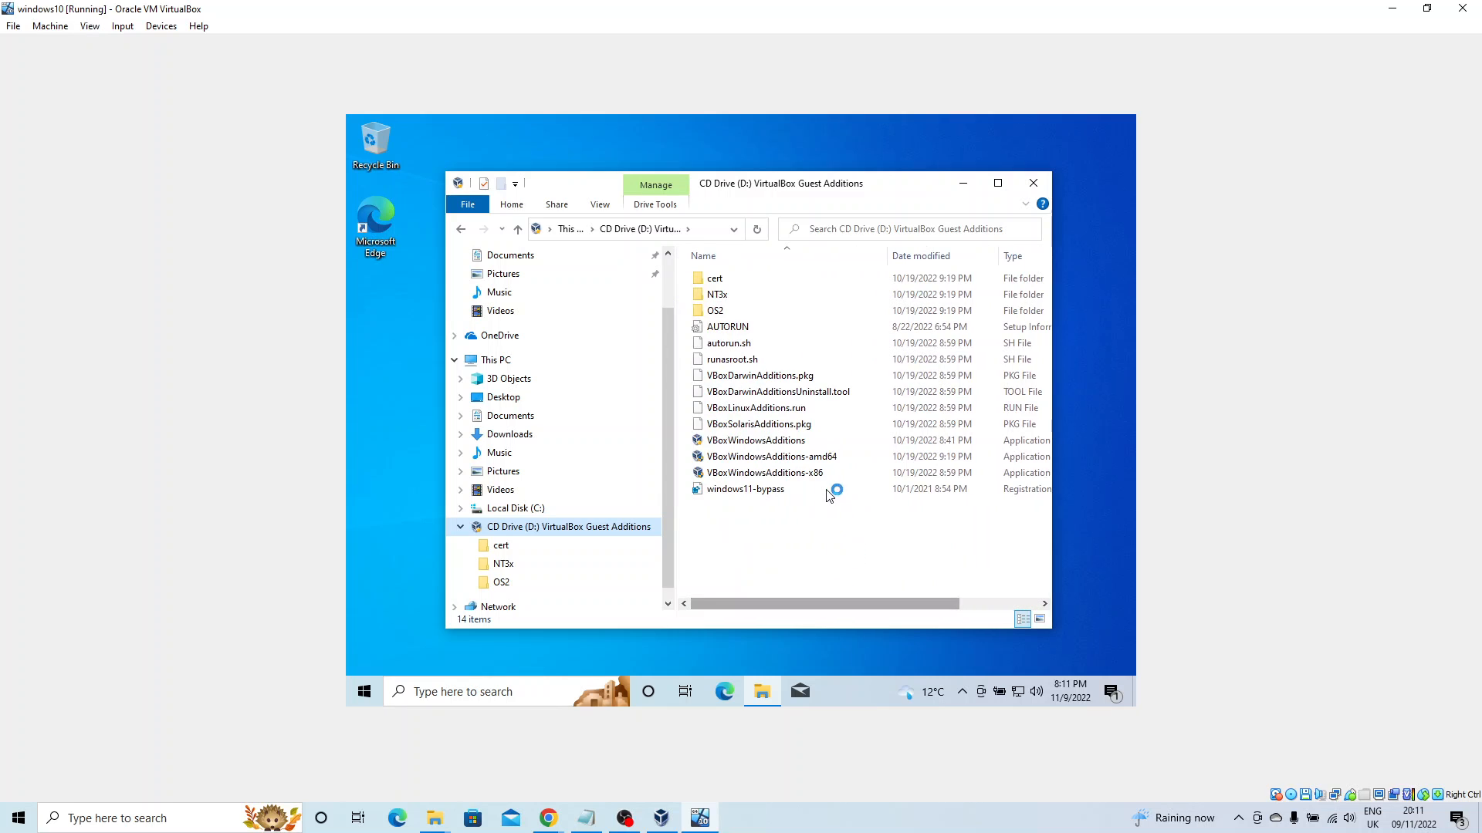
# Launch VBoxWindowsAdditions-amd64 and approve it in the User Account Control prompt.
pyautogui.click(829, 460)
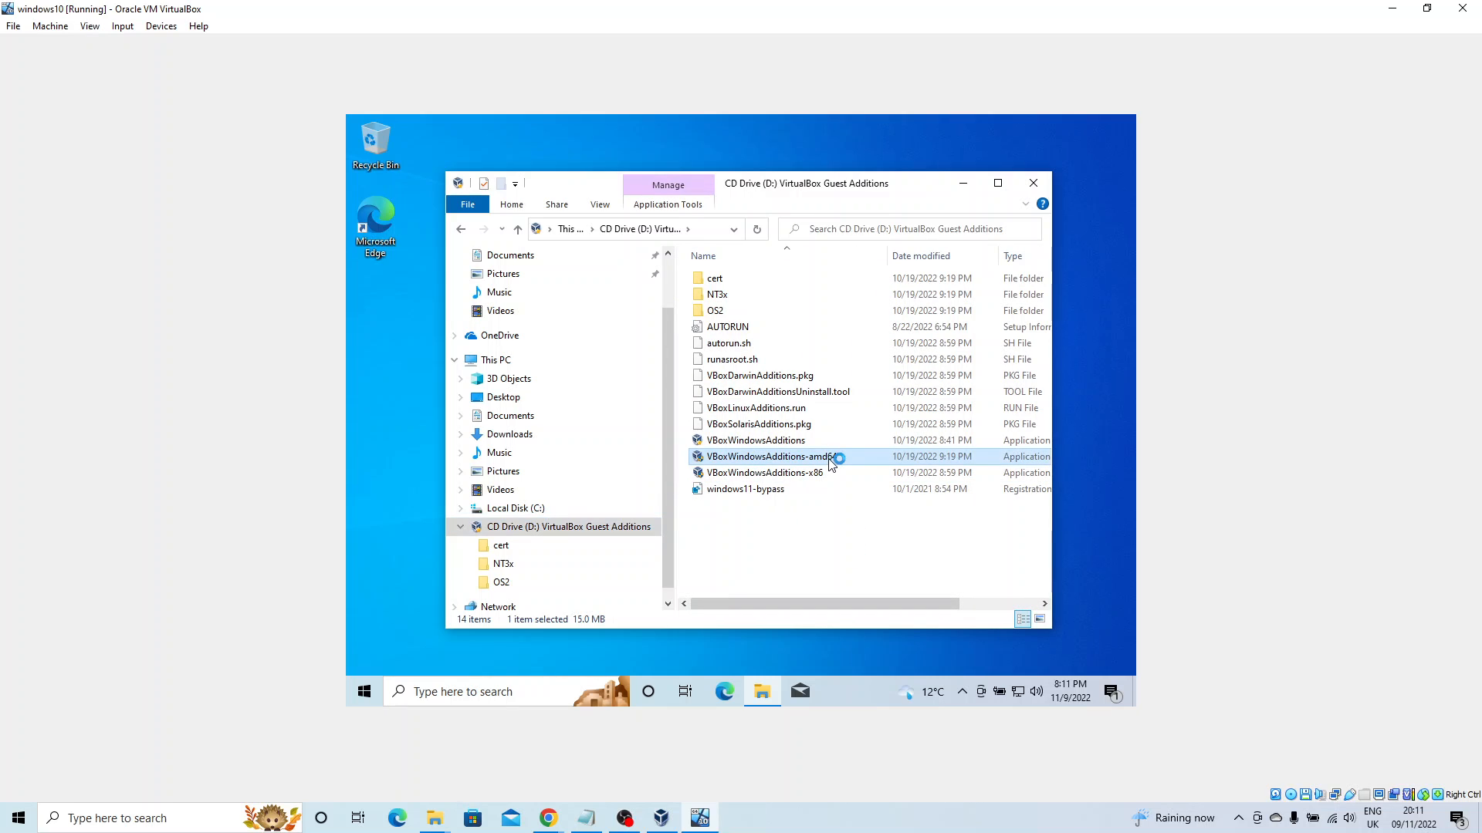
pyautogui.doubleClick(830, 461)
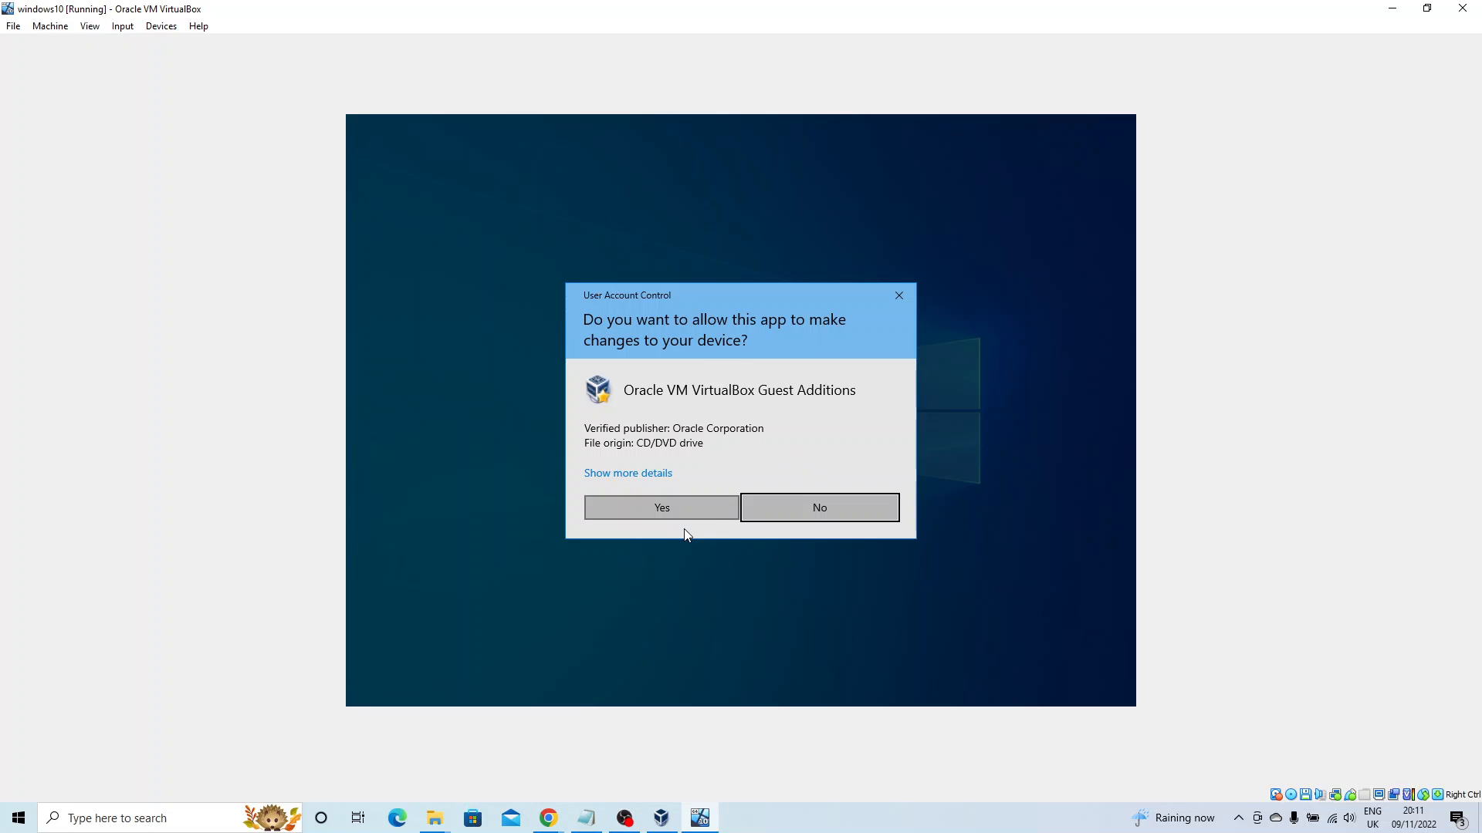
pyautogui.click(669, 509)
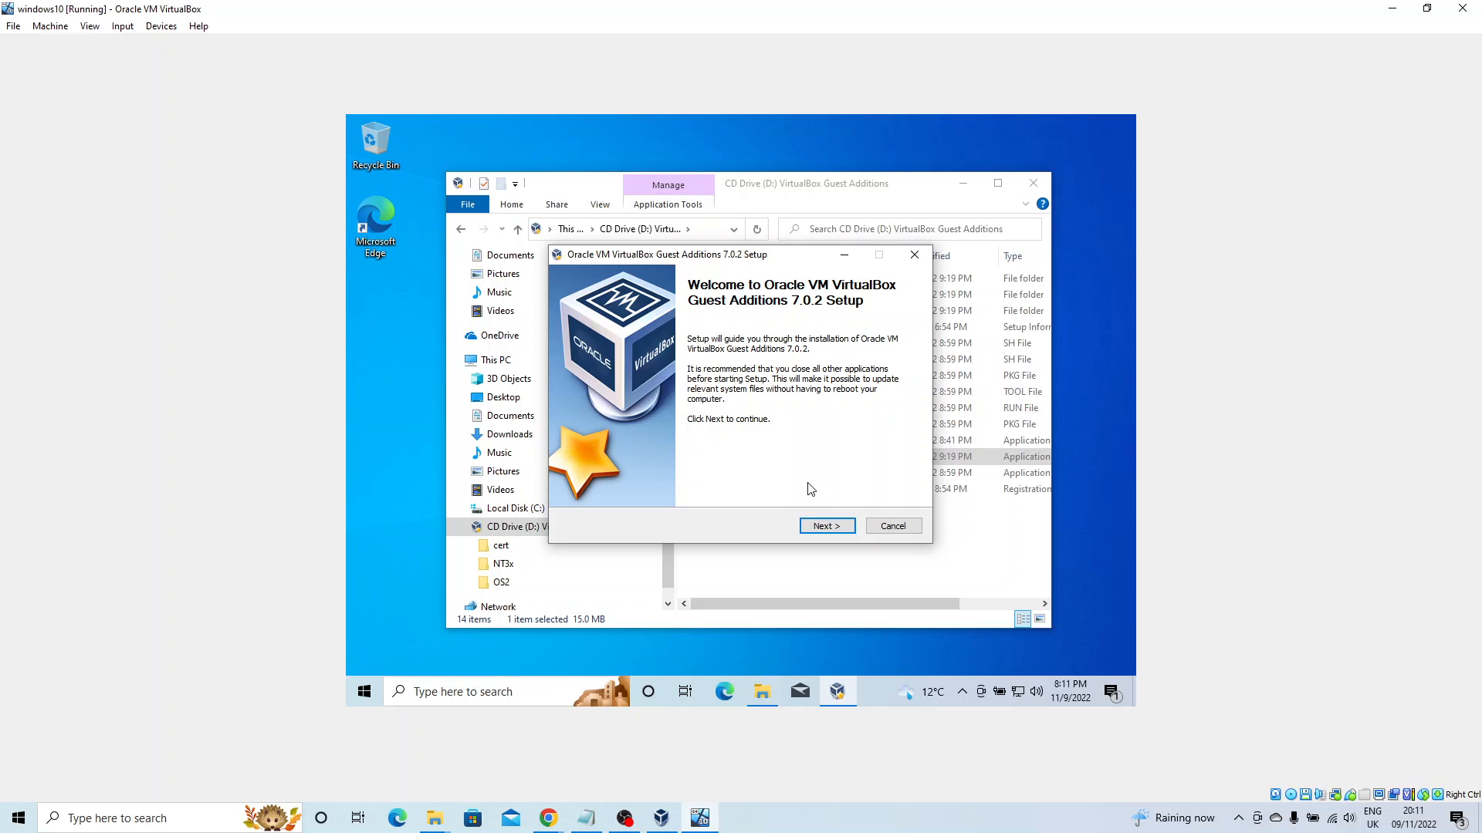
# Install Guest Additions 7.0.2 with the default folder and components, then reboot the guest.
pyautogui.click(824, 528)
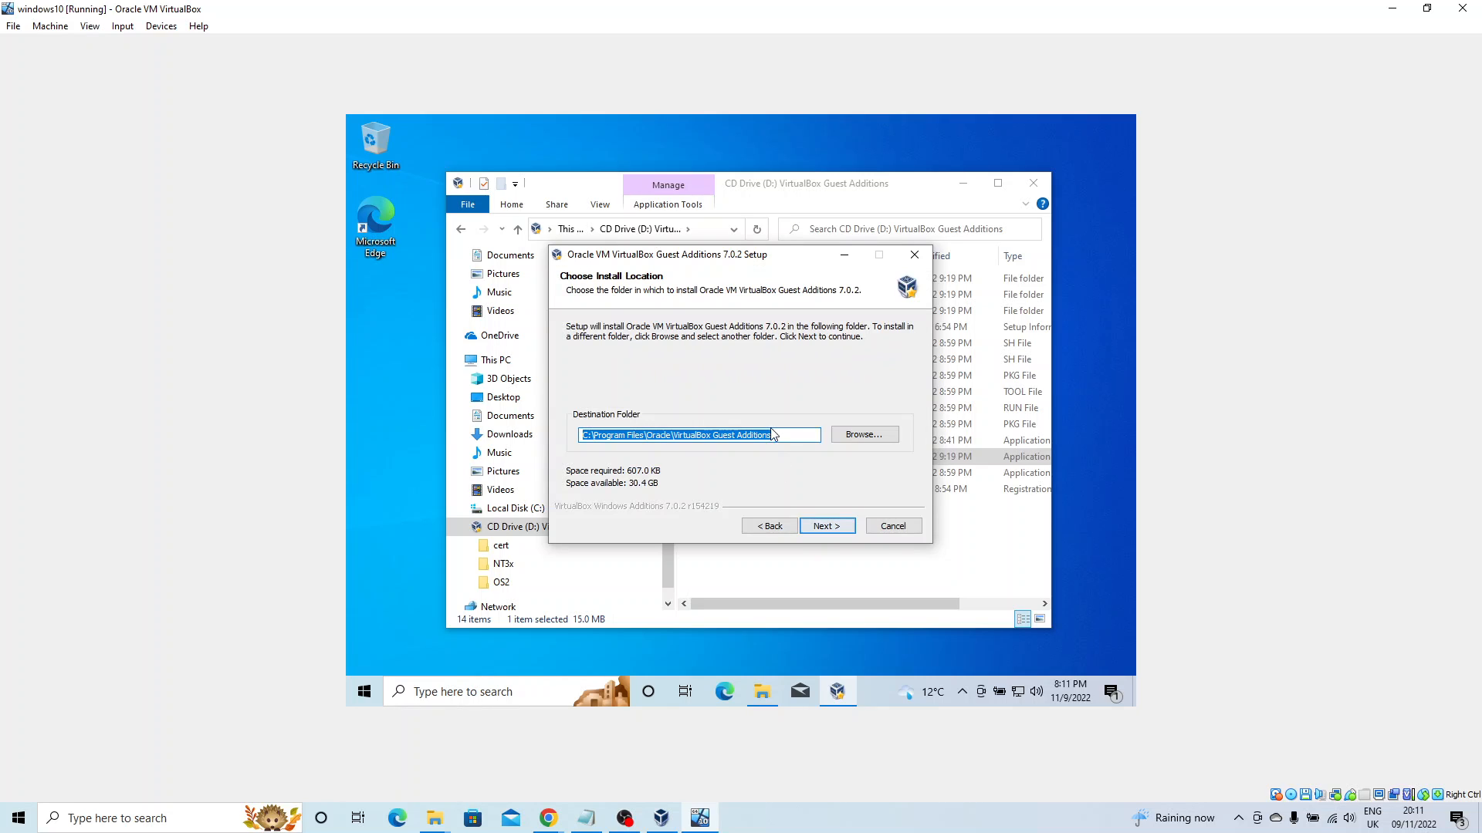
pyautogui.click(825, 528)
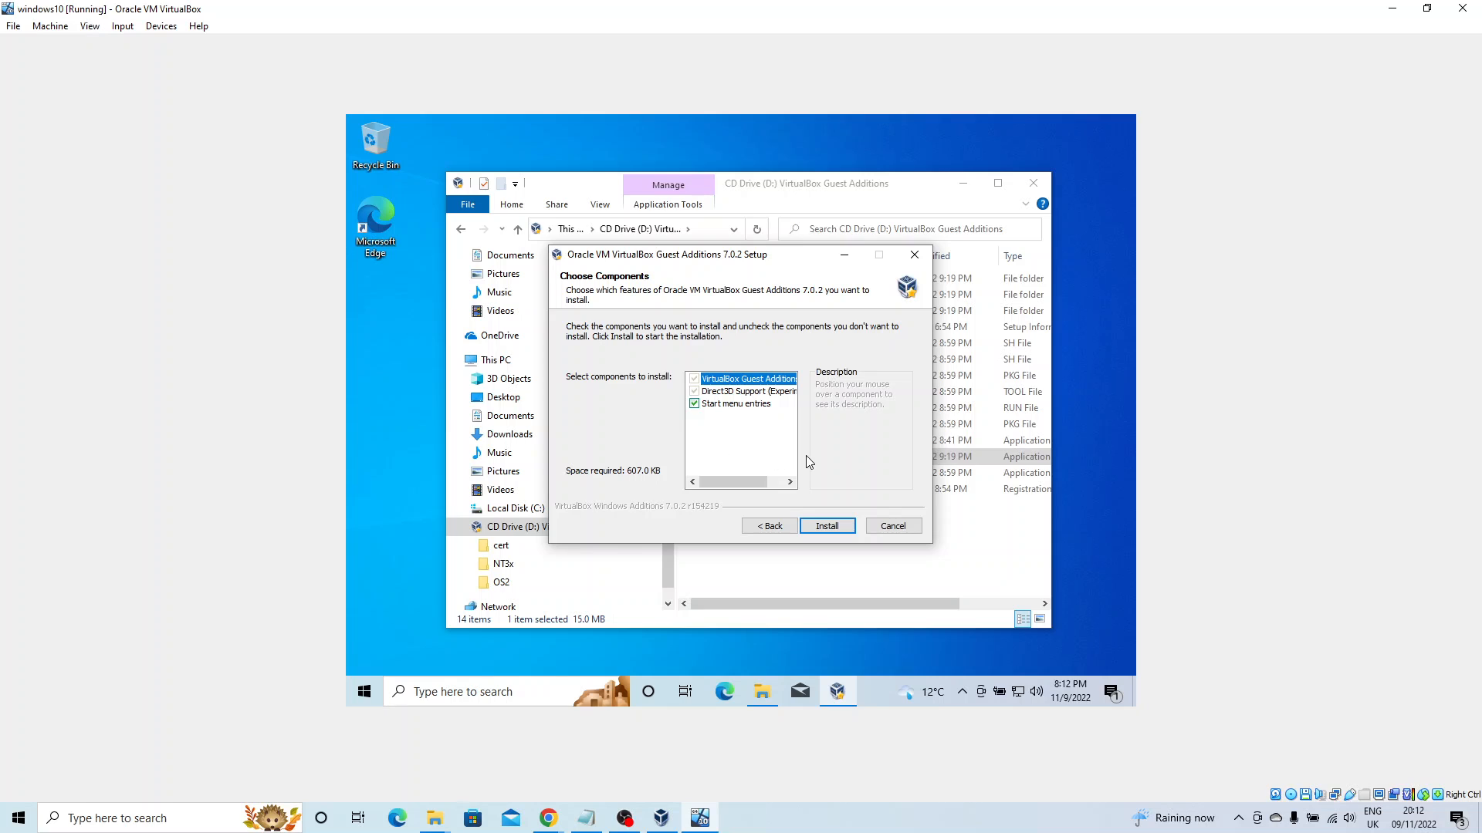
pyautogui.click(821, 528)
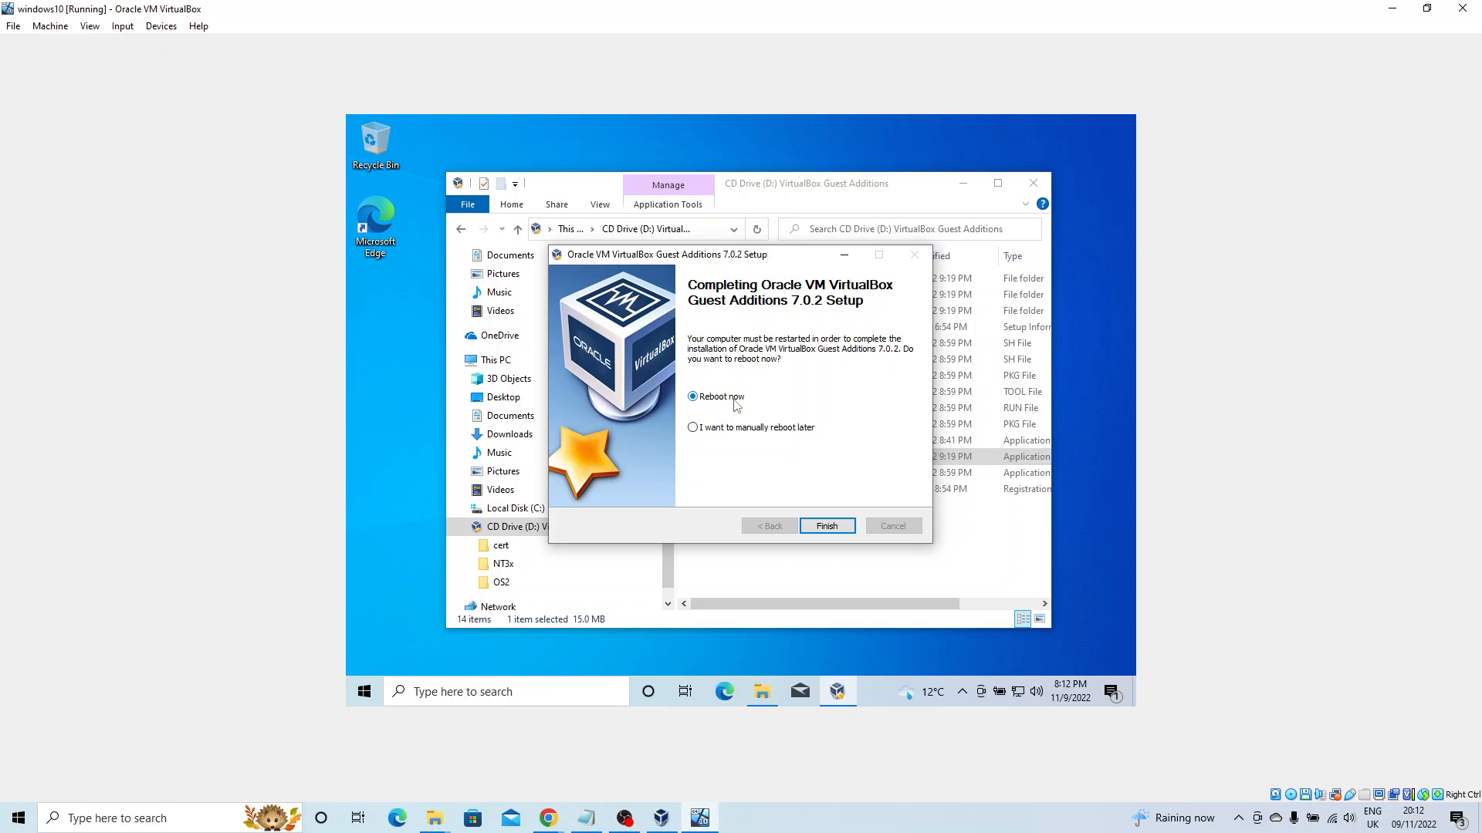
pyautogui.click(827, 529)
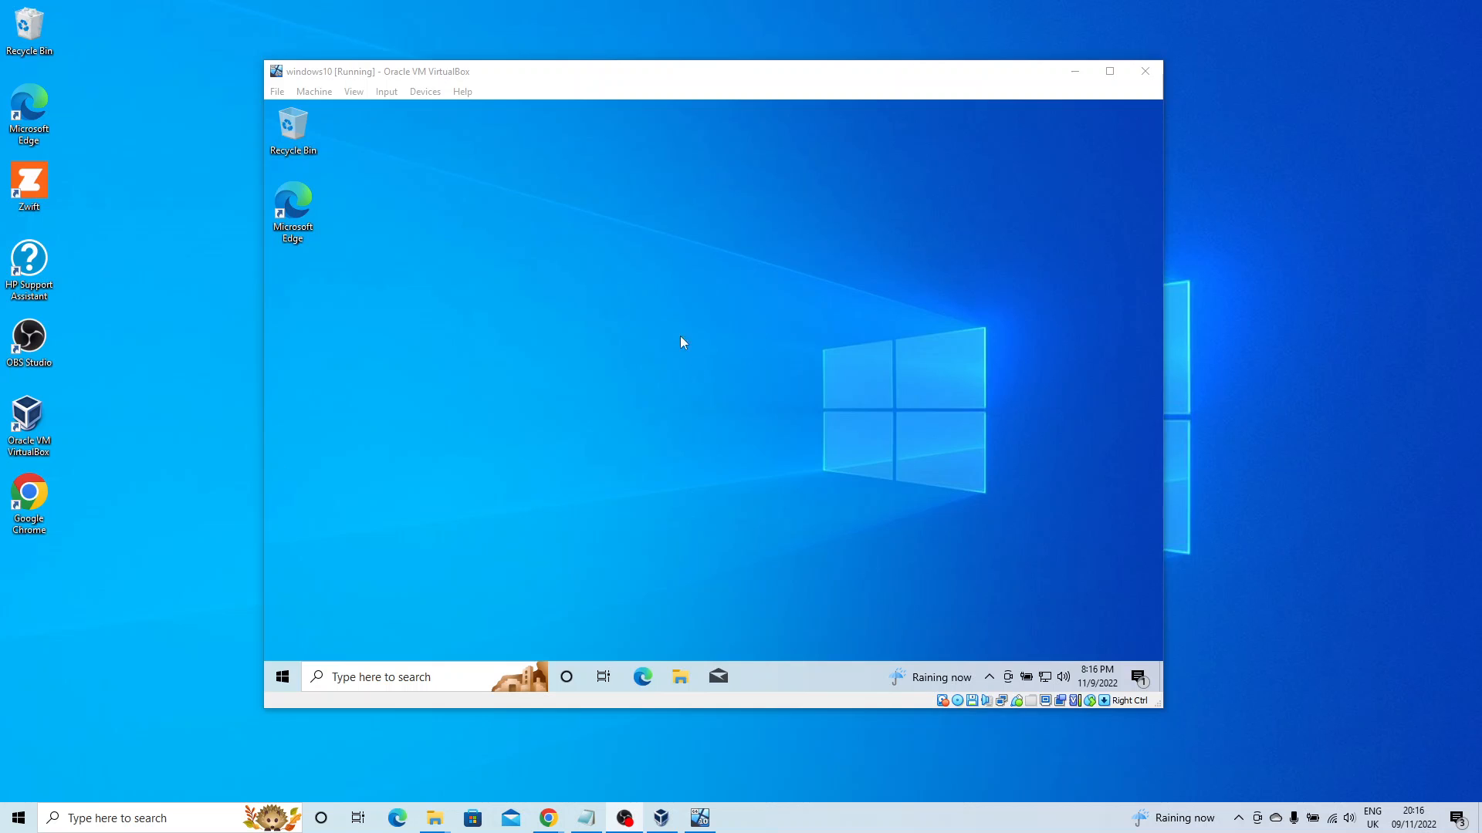
# Maximize the VirtualBox window after the guest reboots, then restore it to its smaller size.
pyautogui.click(1111, 74)
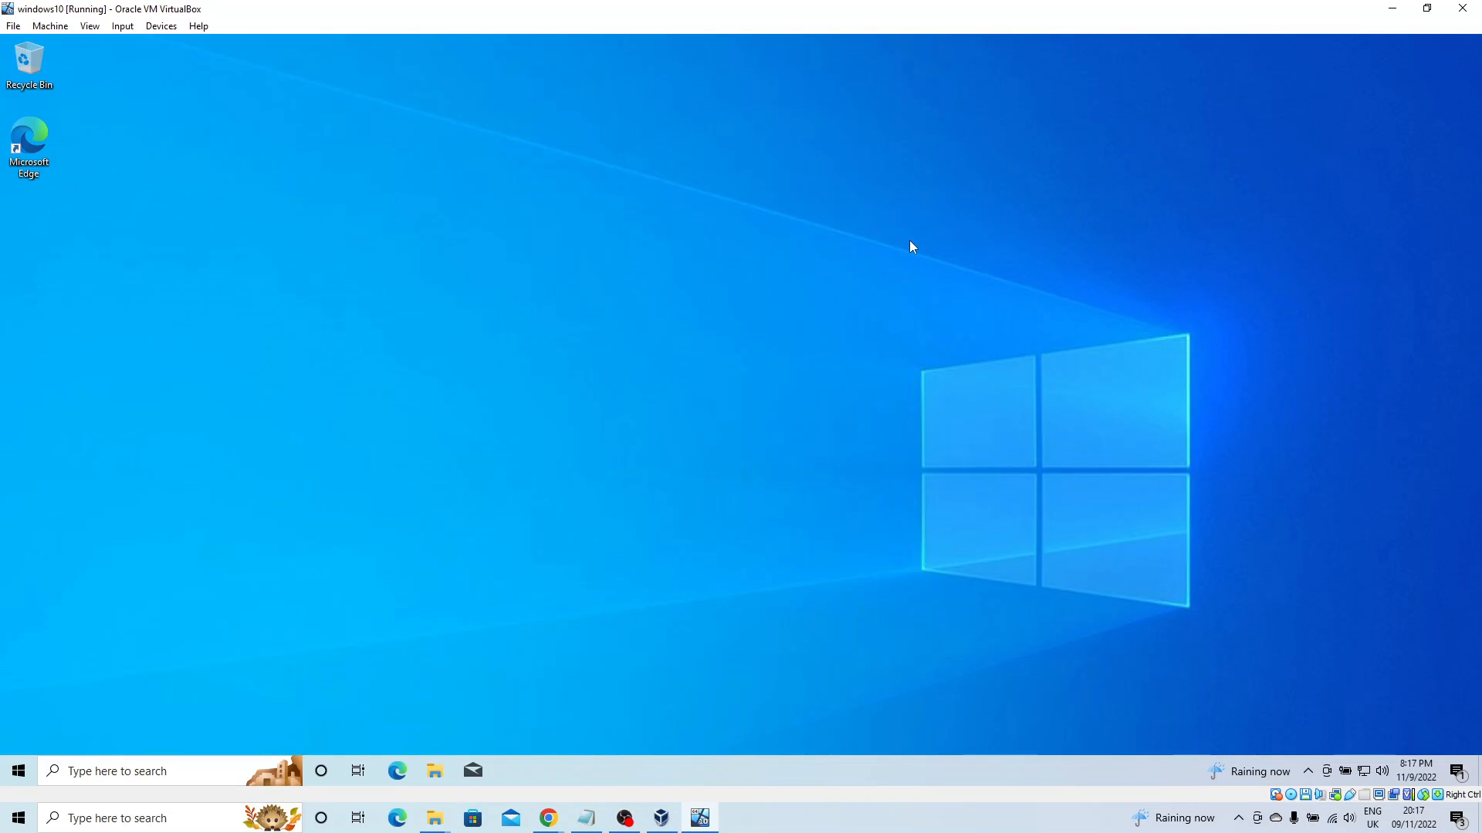
pyautogui.click(1427, 8)
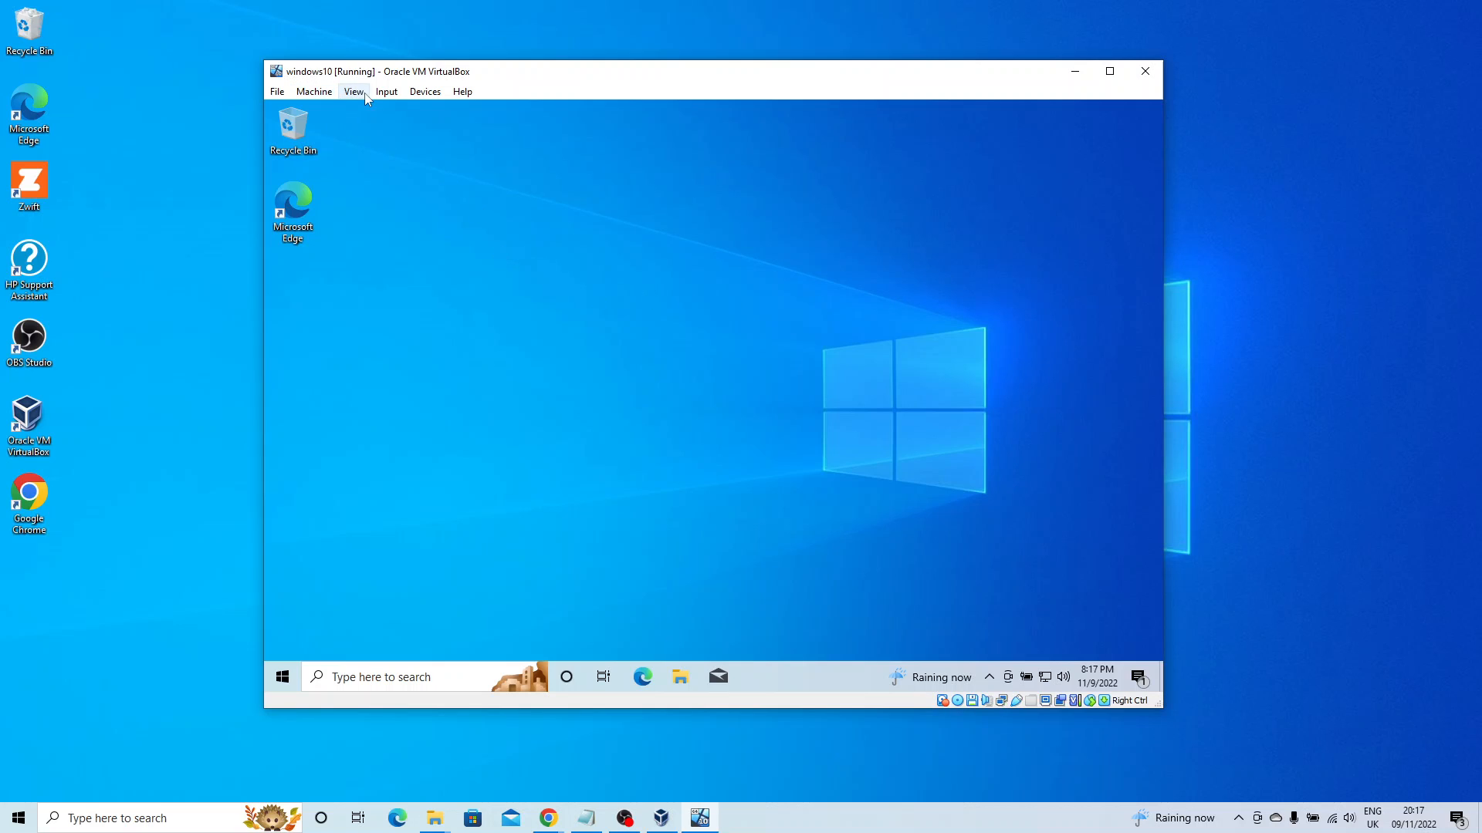
pyautogui.click(282, 101)
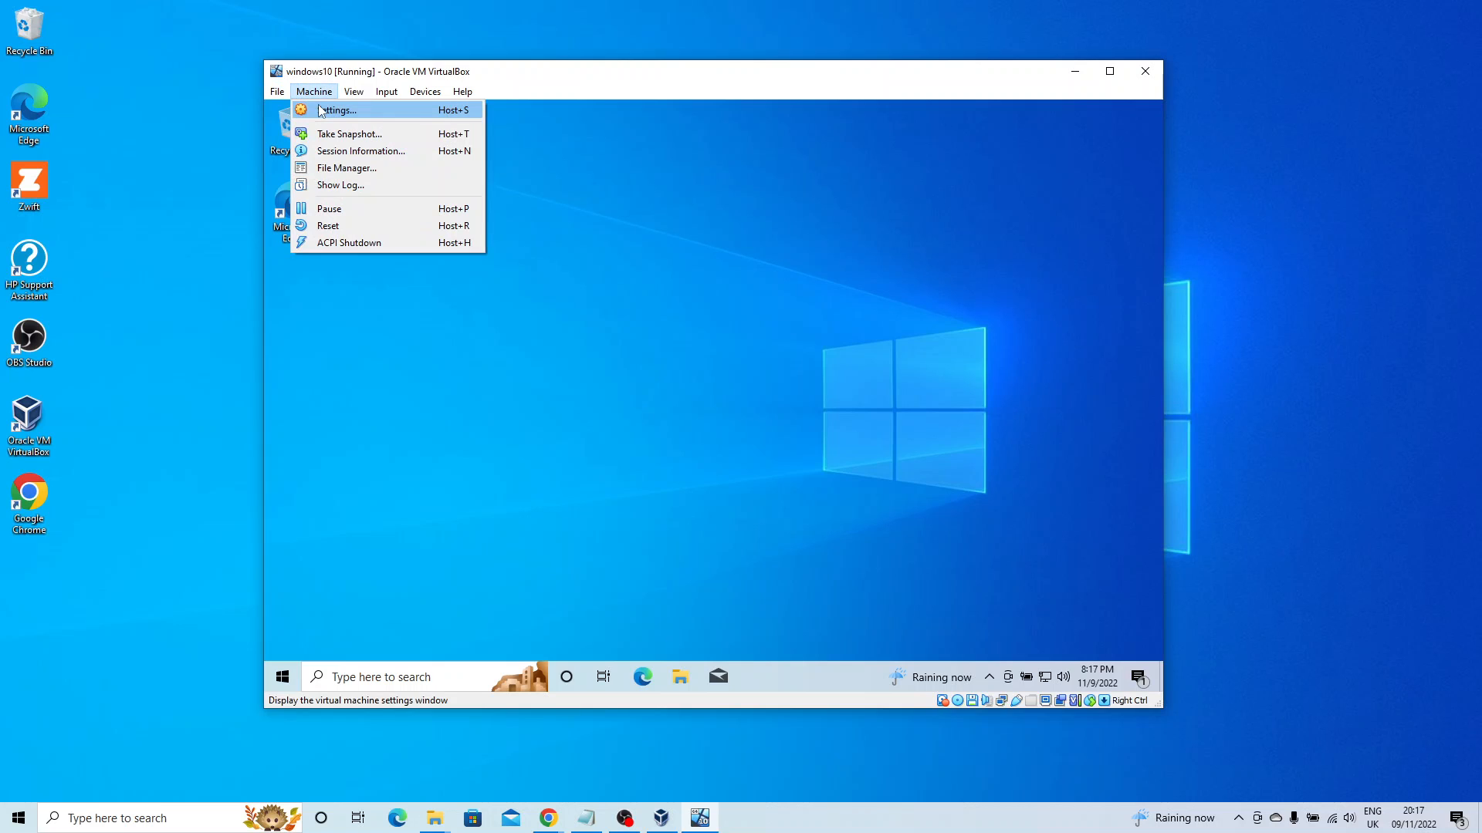
pyautogui.click(332, 109)
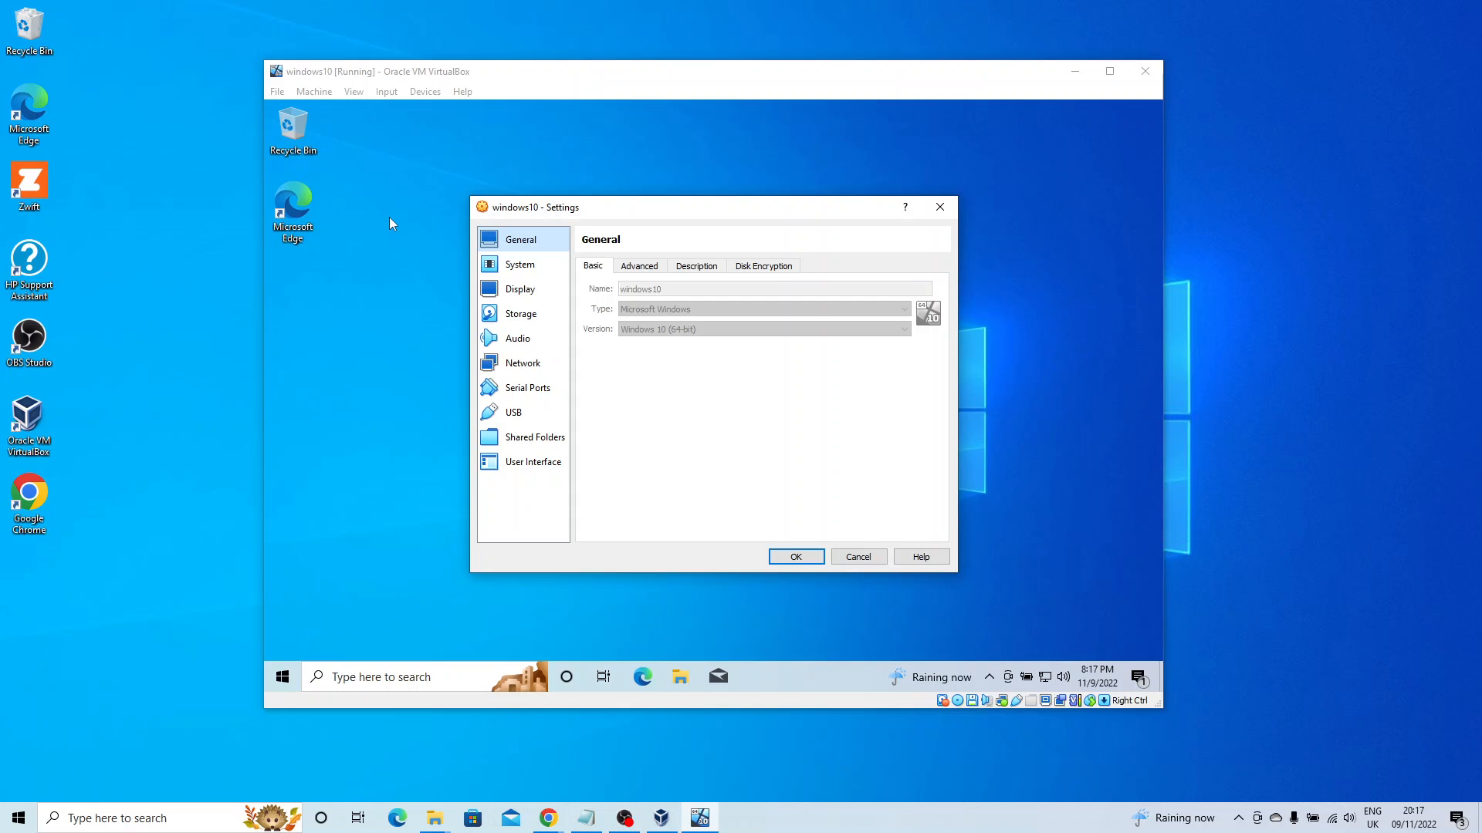
pyautogui.click(137, 585)
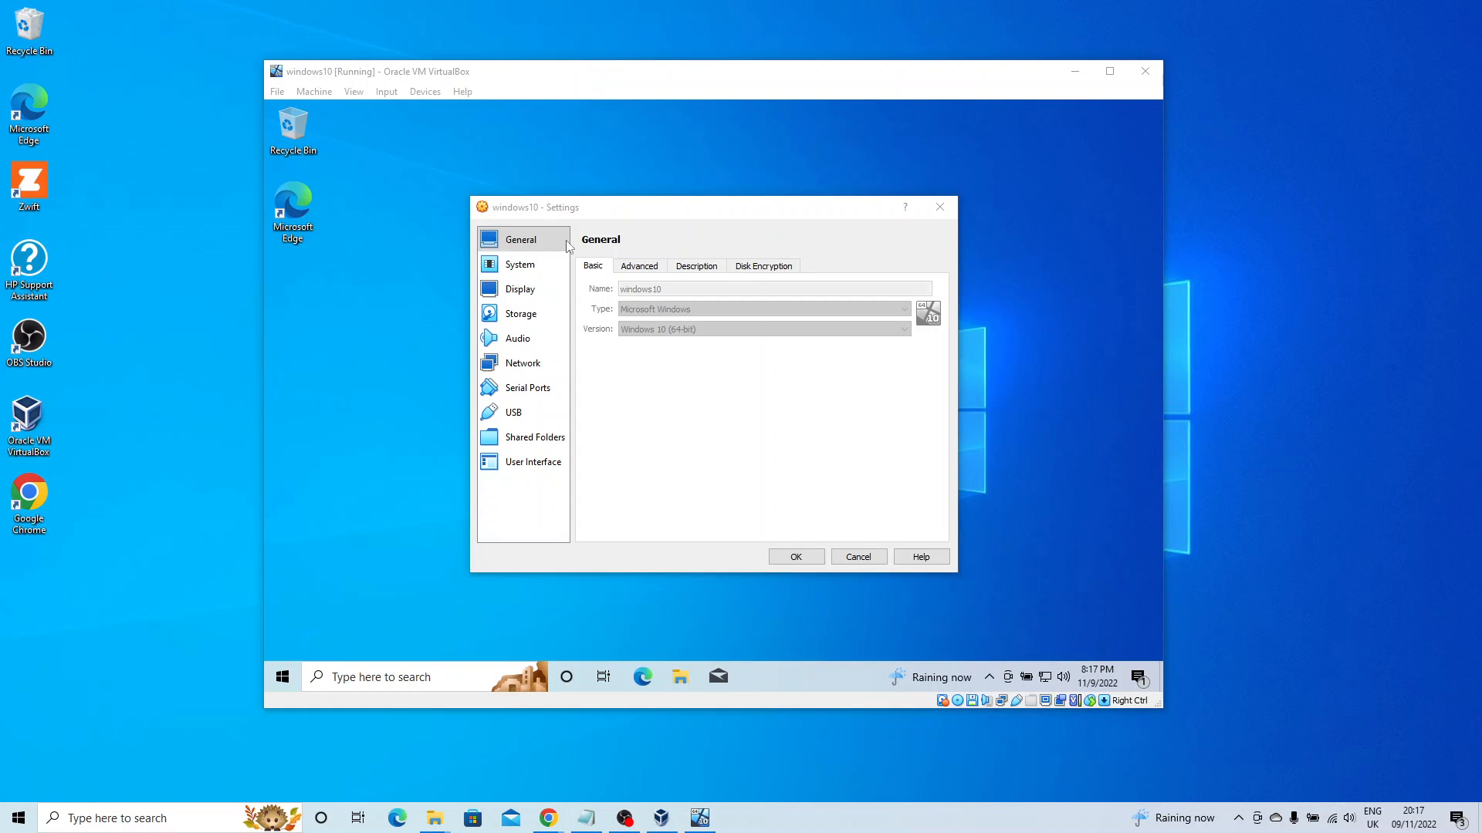
pyautogui.click(940, 207)
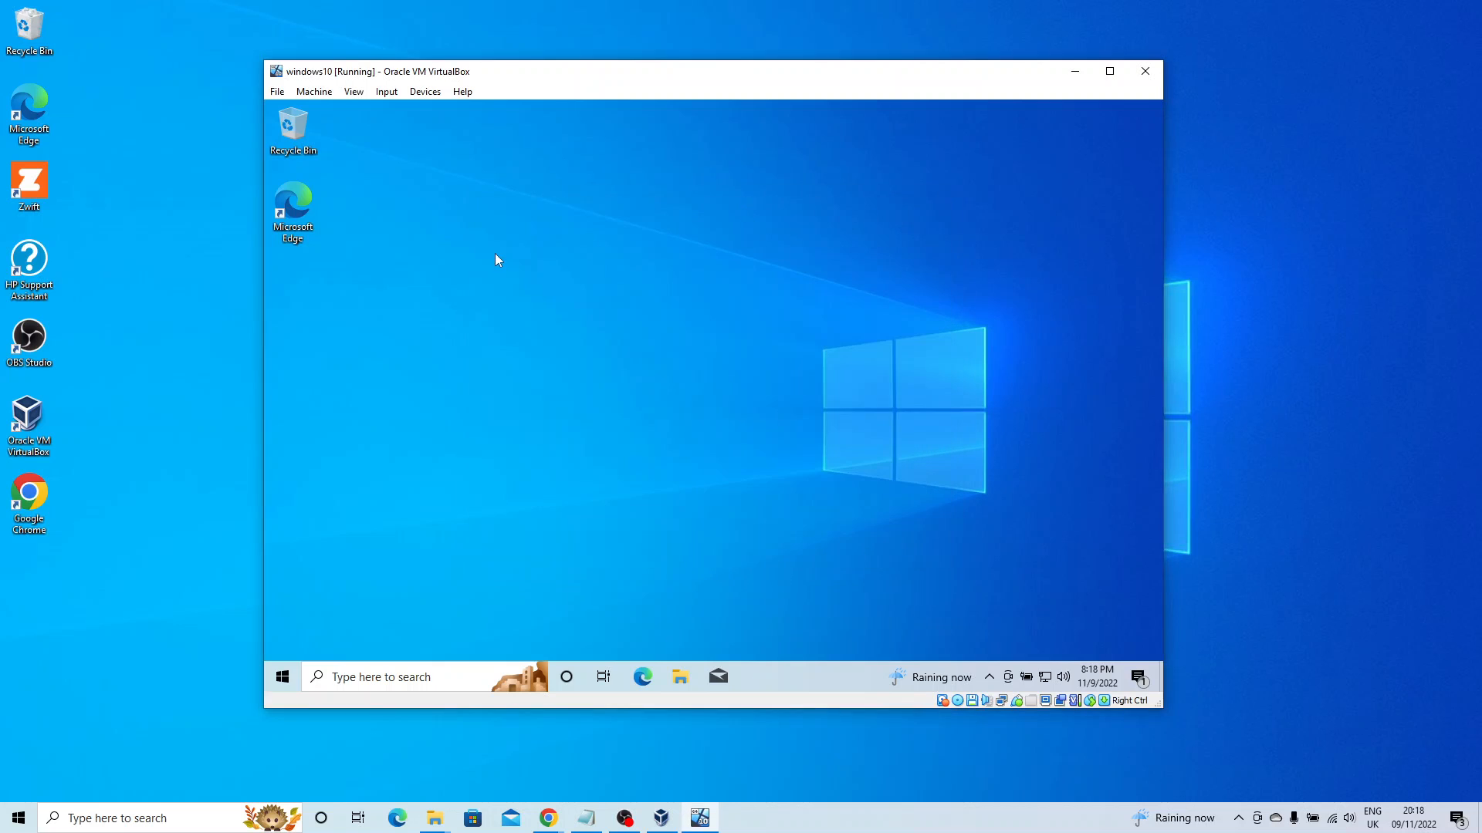
pyautogui.click(314, 92)
# In General > Advanced, set Shared Clipboard and Drag'n'Drop to Bidirectional and save with OK.
pyautogui.click(329, 114)
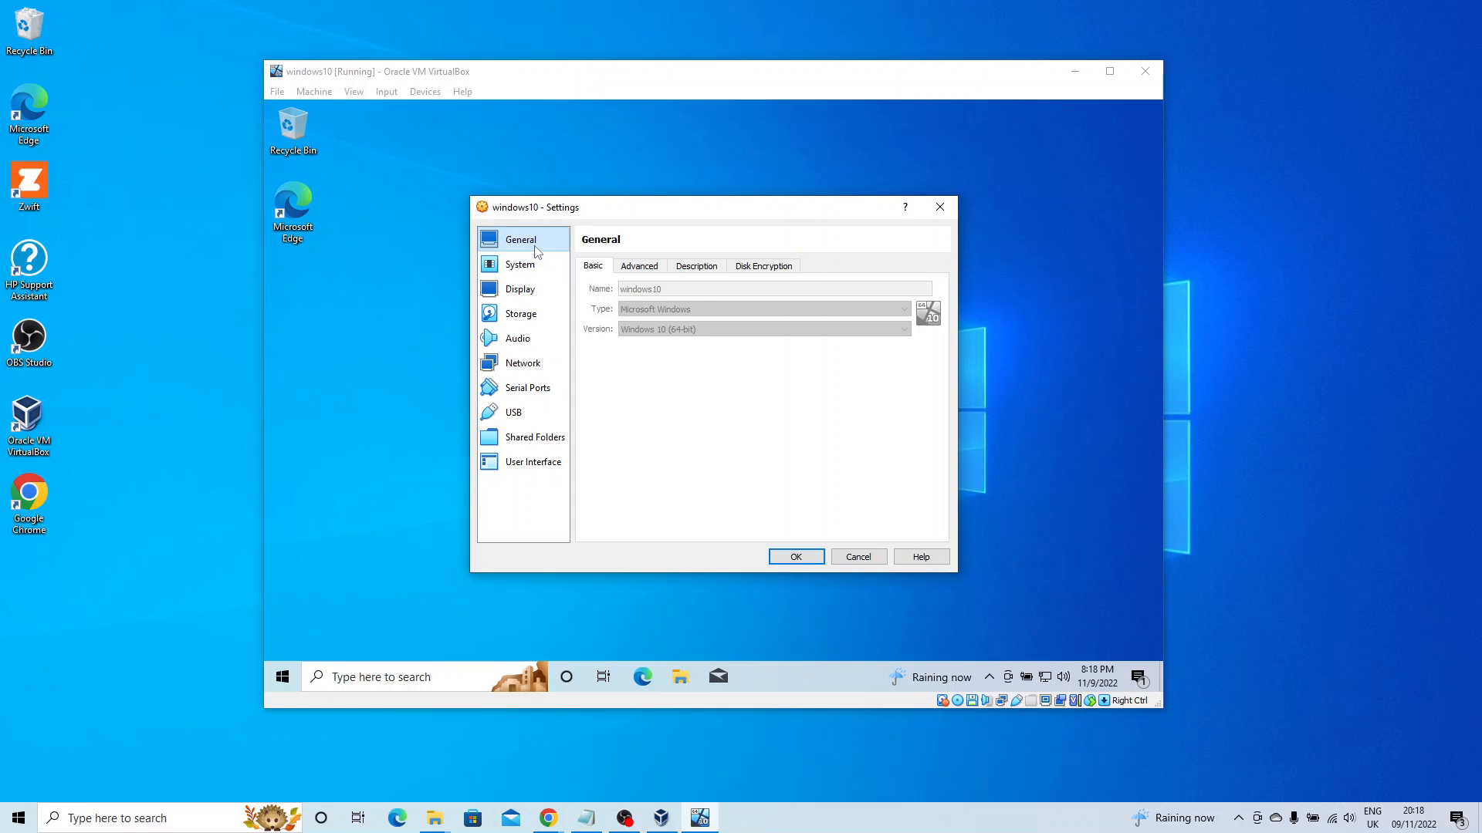
pyautogui.click(656, 270)
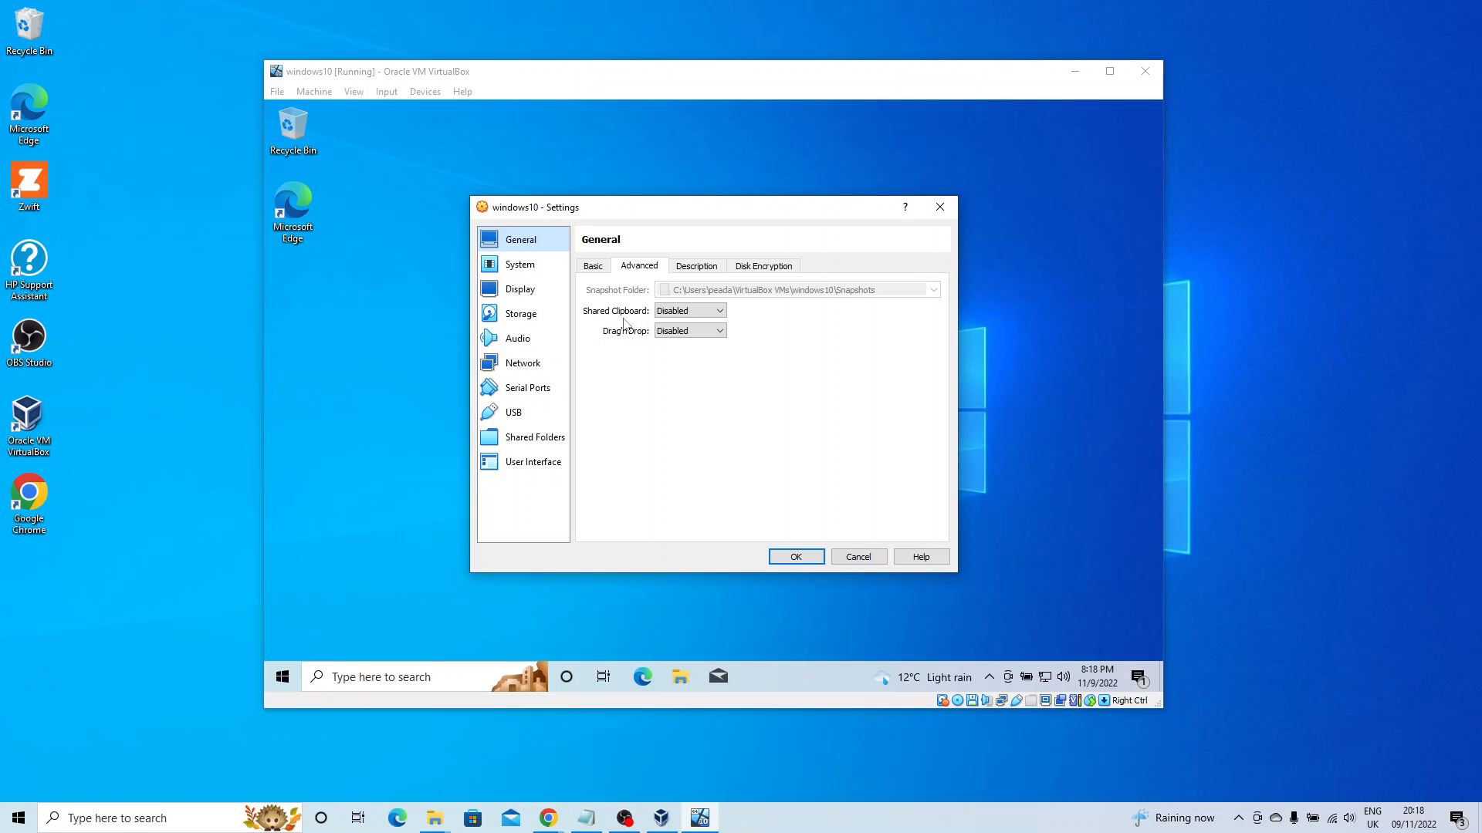
pyautogui.click(693, 311)
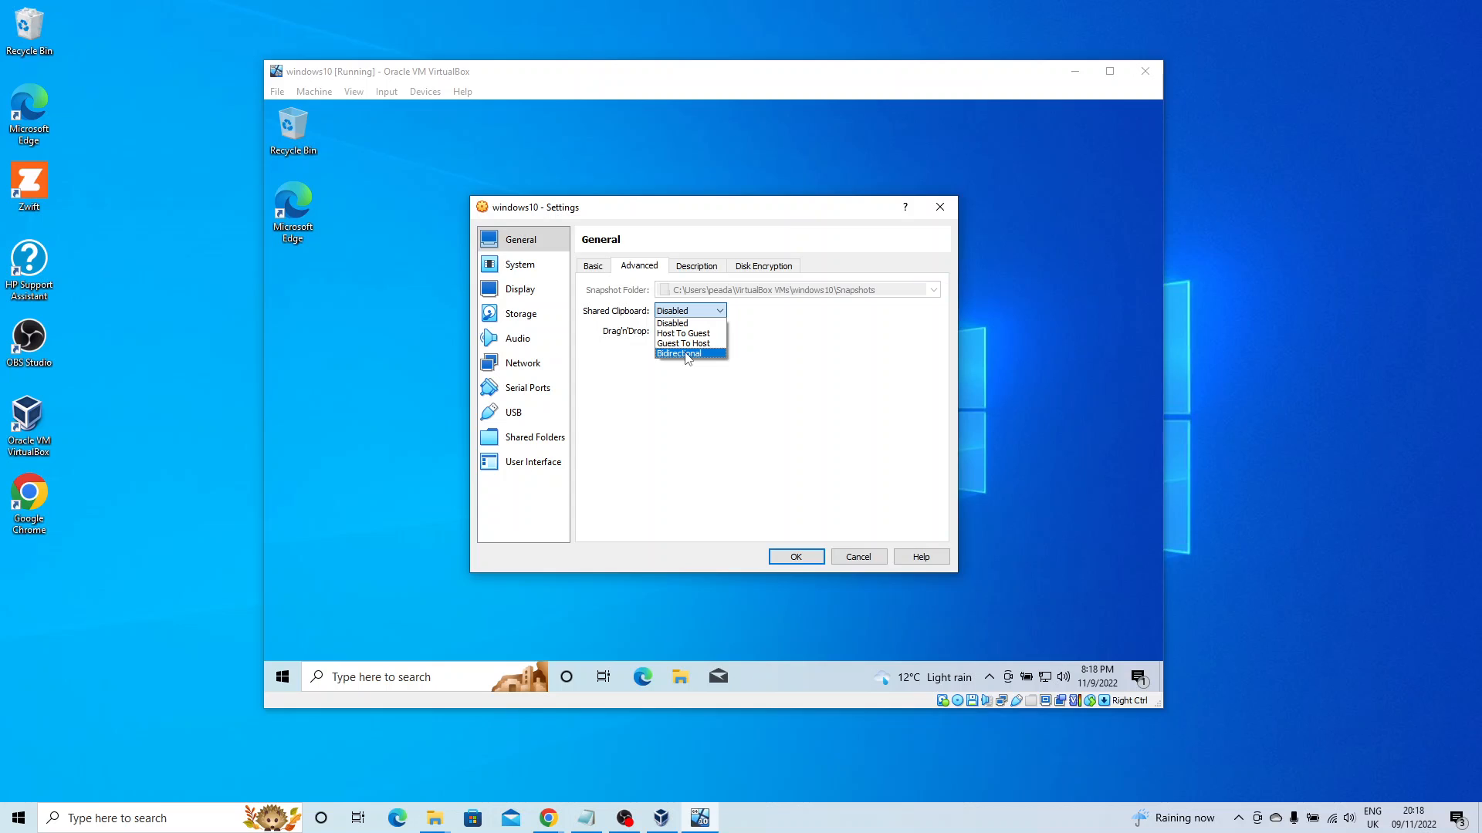
pyautogui.click(687, 356)
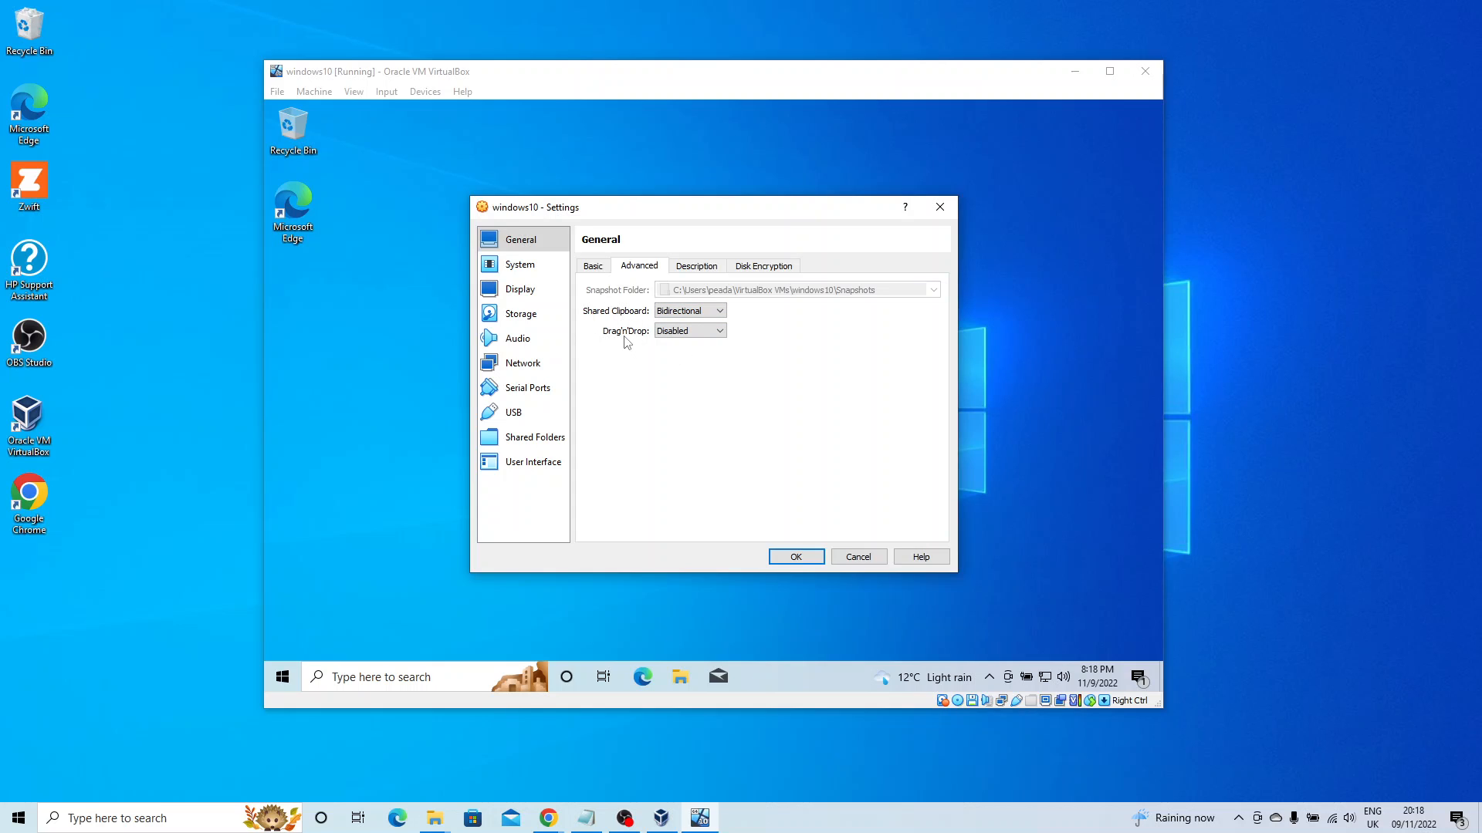
pyautogui.click(693, 331)
pyautogui.click(694, 375)
pyautogui.click(797, 556)
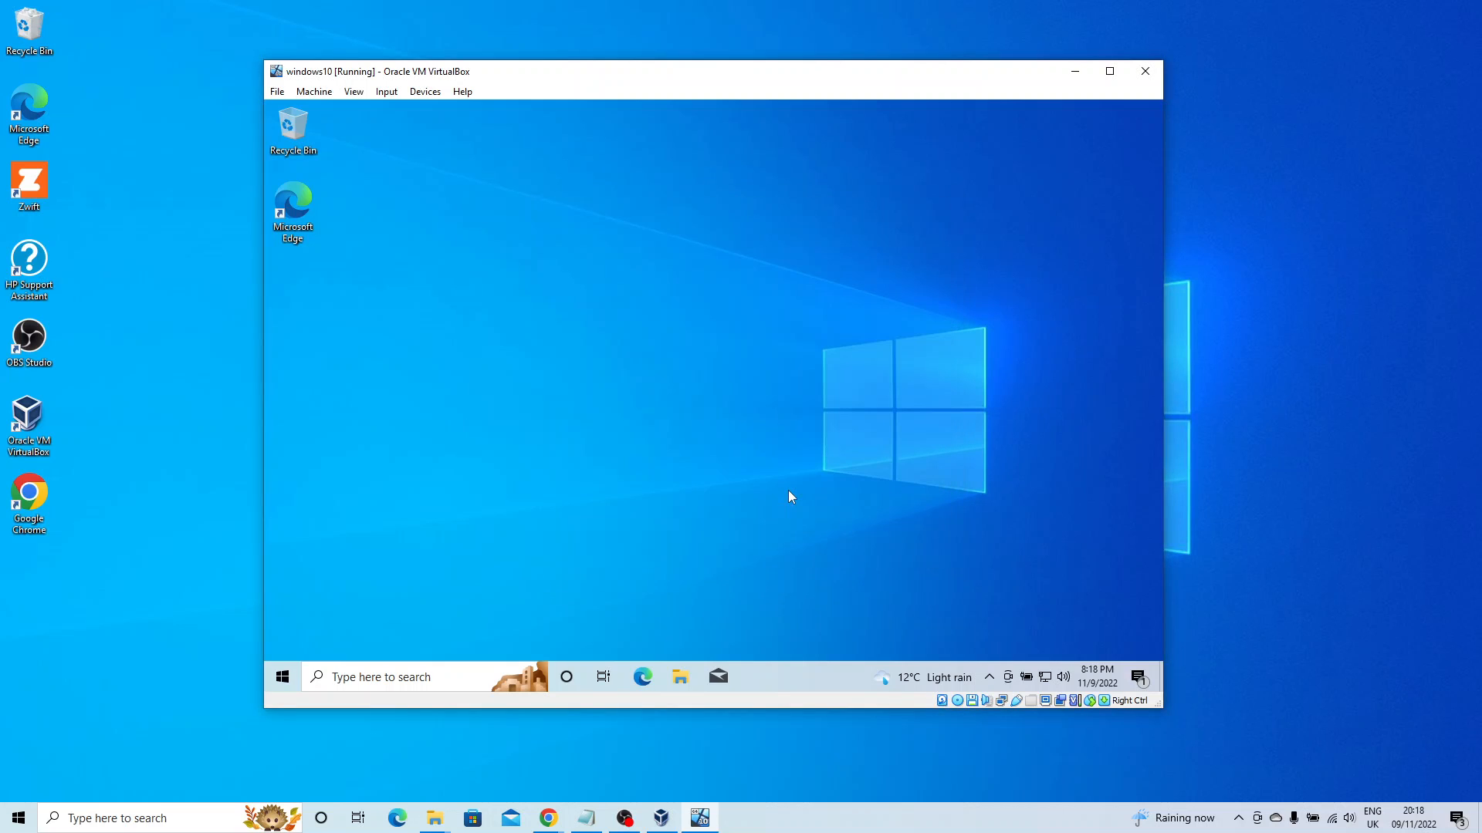
# Launch Microsoft Edge from the guest desktop and maximize the VM window.
pyautogui.doubleClick(303, 228)
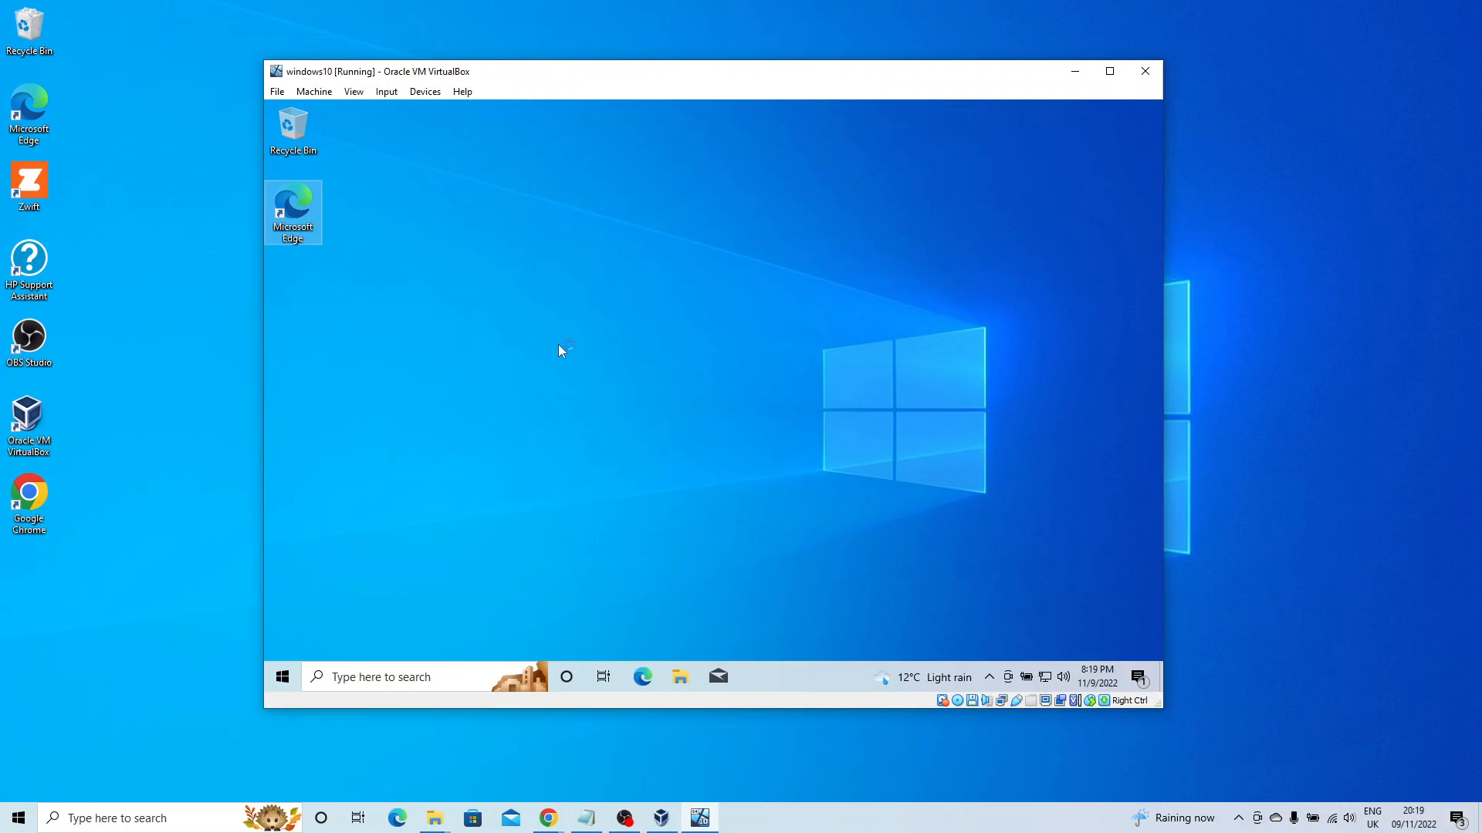
pyautogui.click(1109, 74)
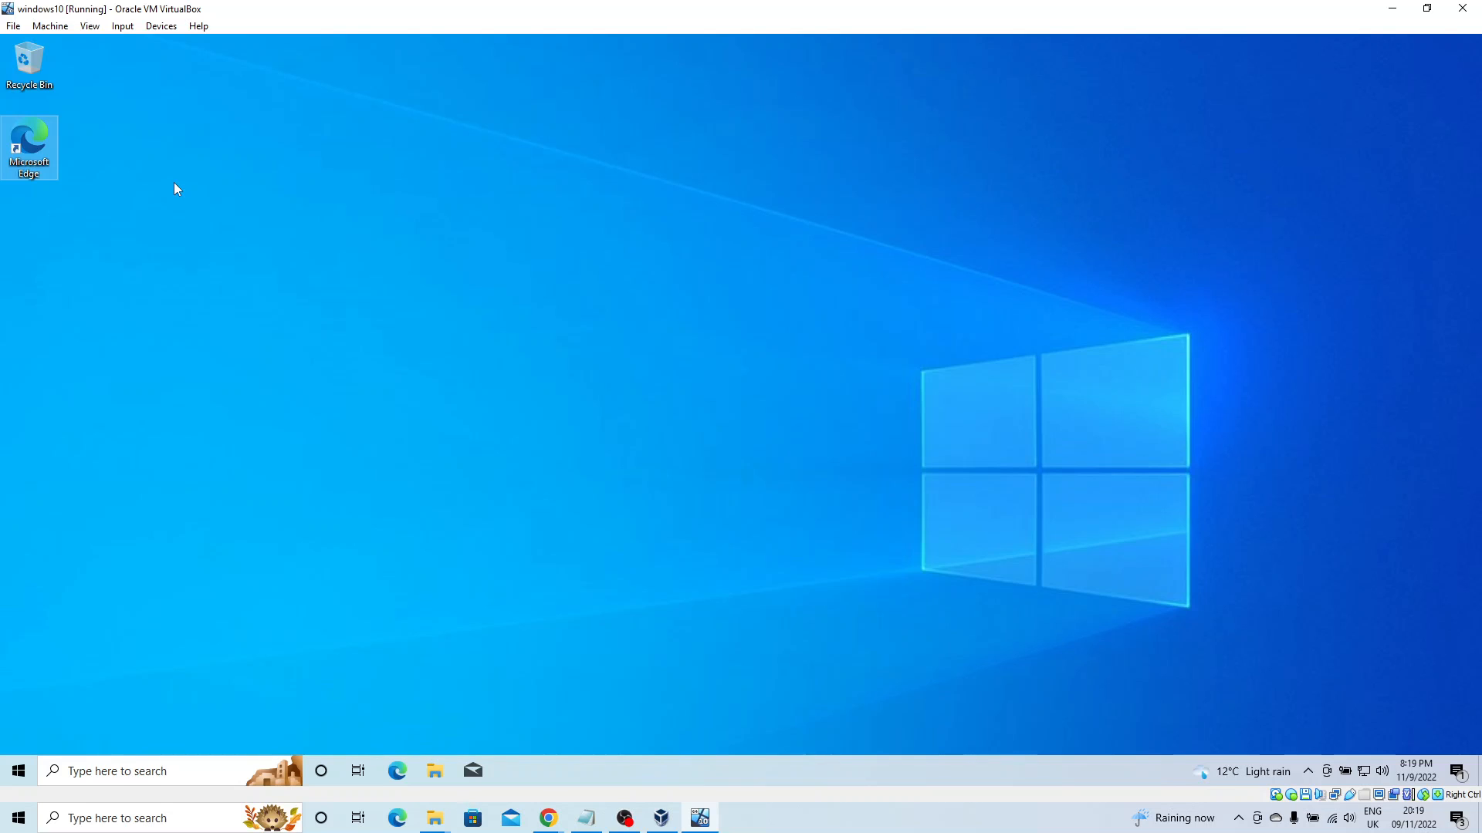
# Review the System settings' Motherboard and Processor tabs, then cancel without changes.
pyautogui.click(65, 30)
pyautogui.click(63, 40)
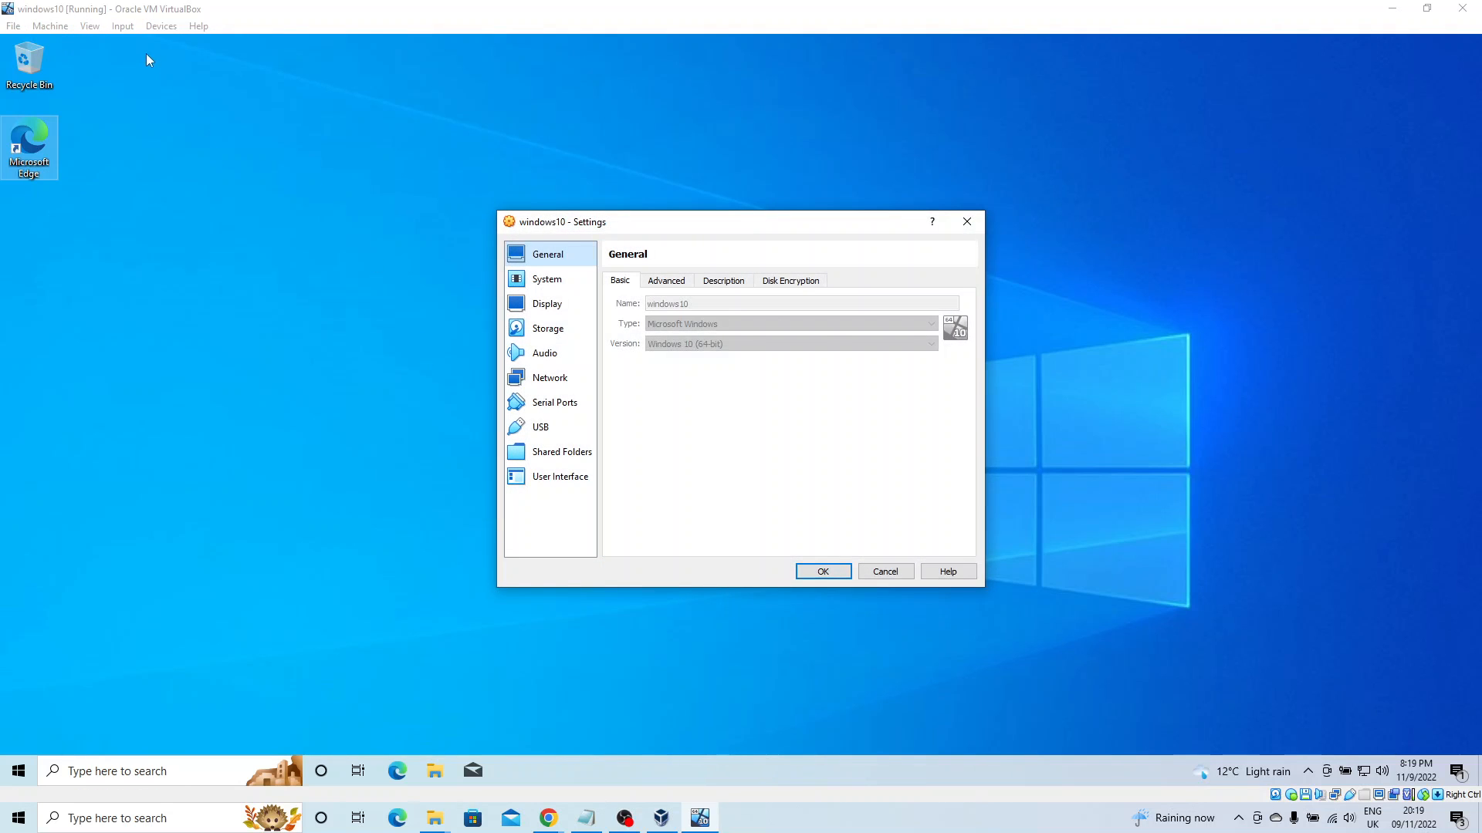
pyautogui.click(554, 281)
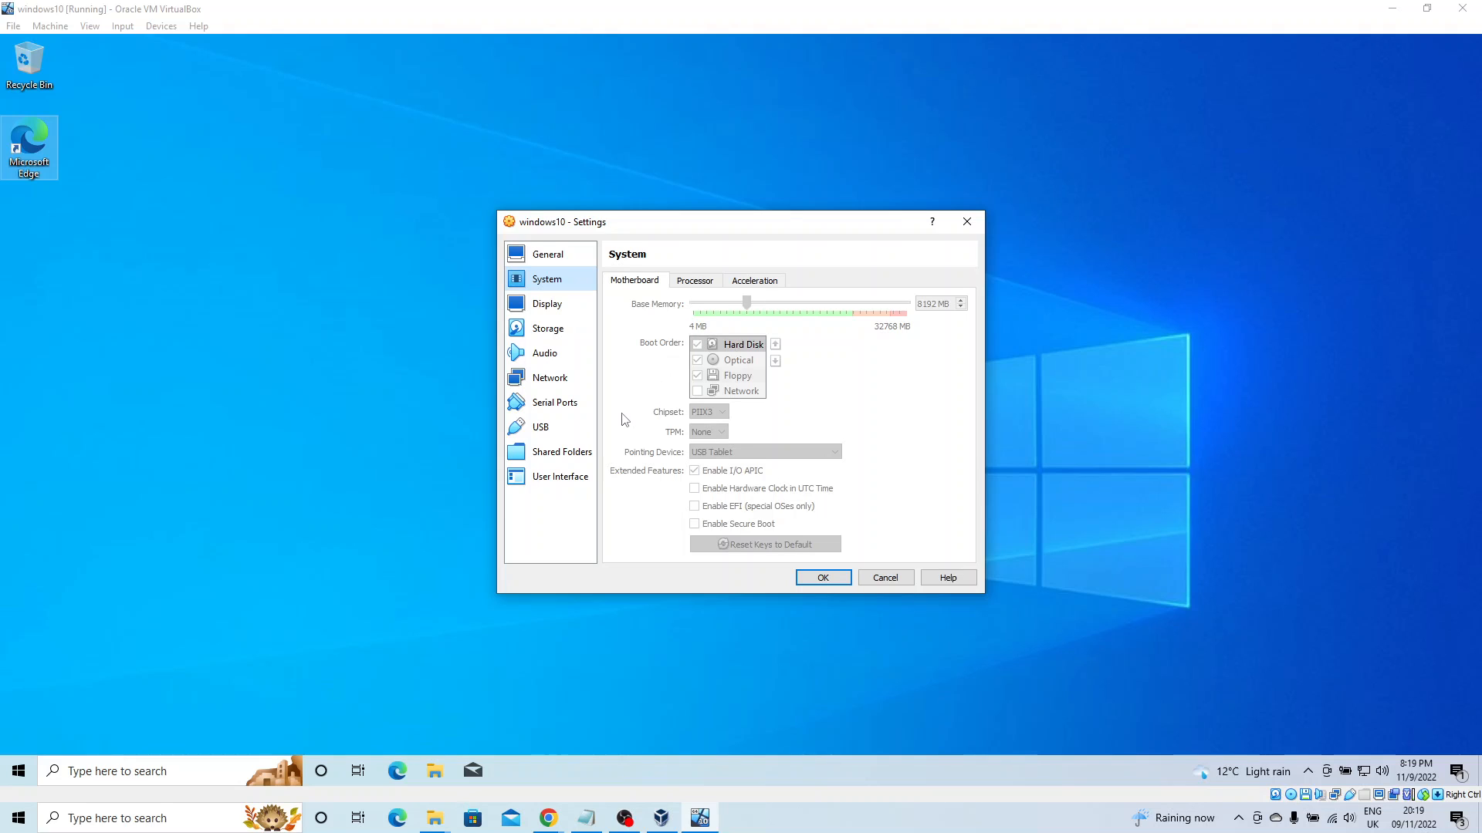
pyautogui.click(695, 281)
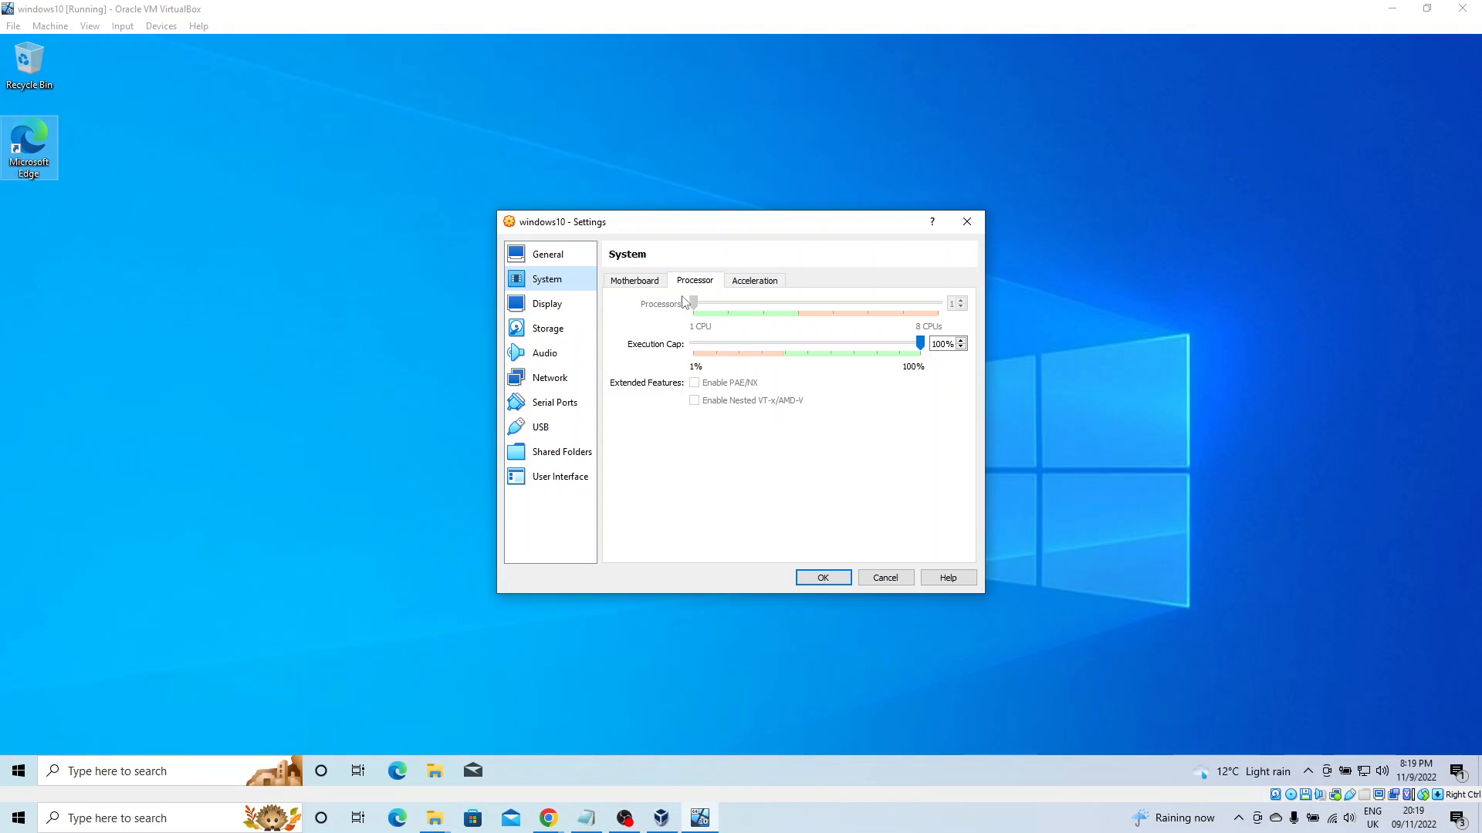
pyautogui.click(634, 280)
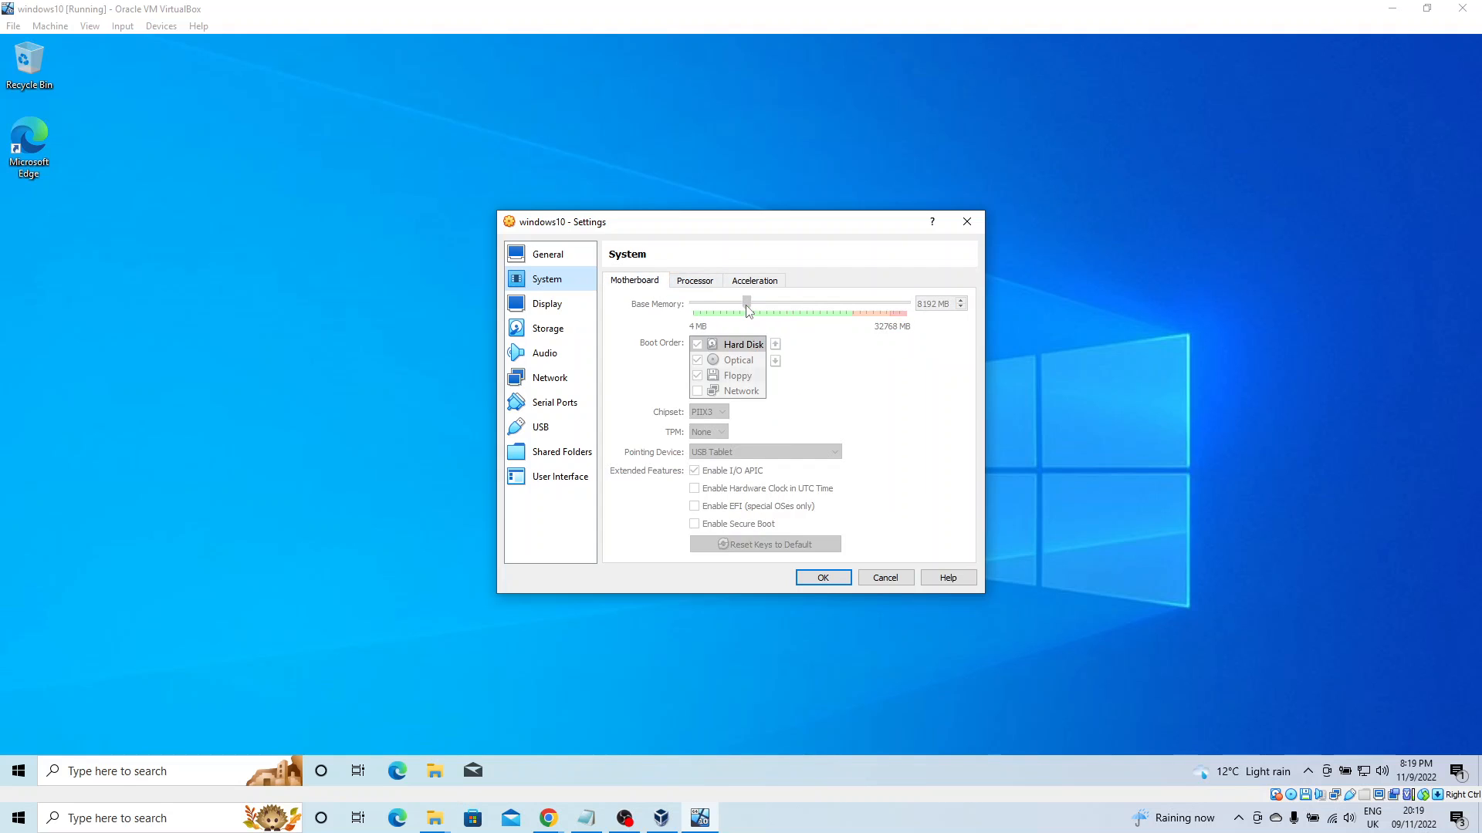
pyautogui.click(887, 577)
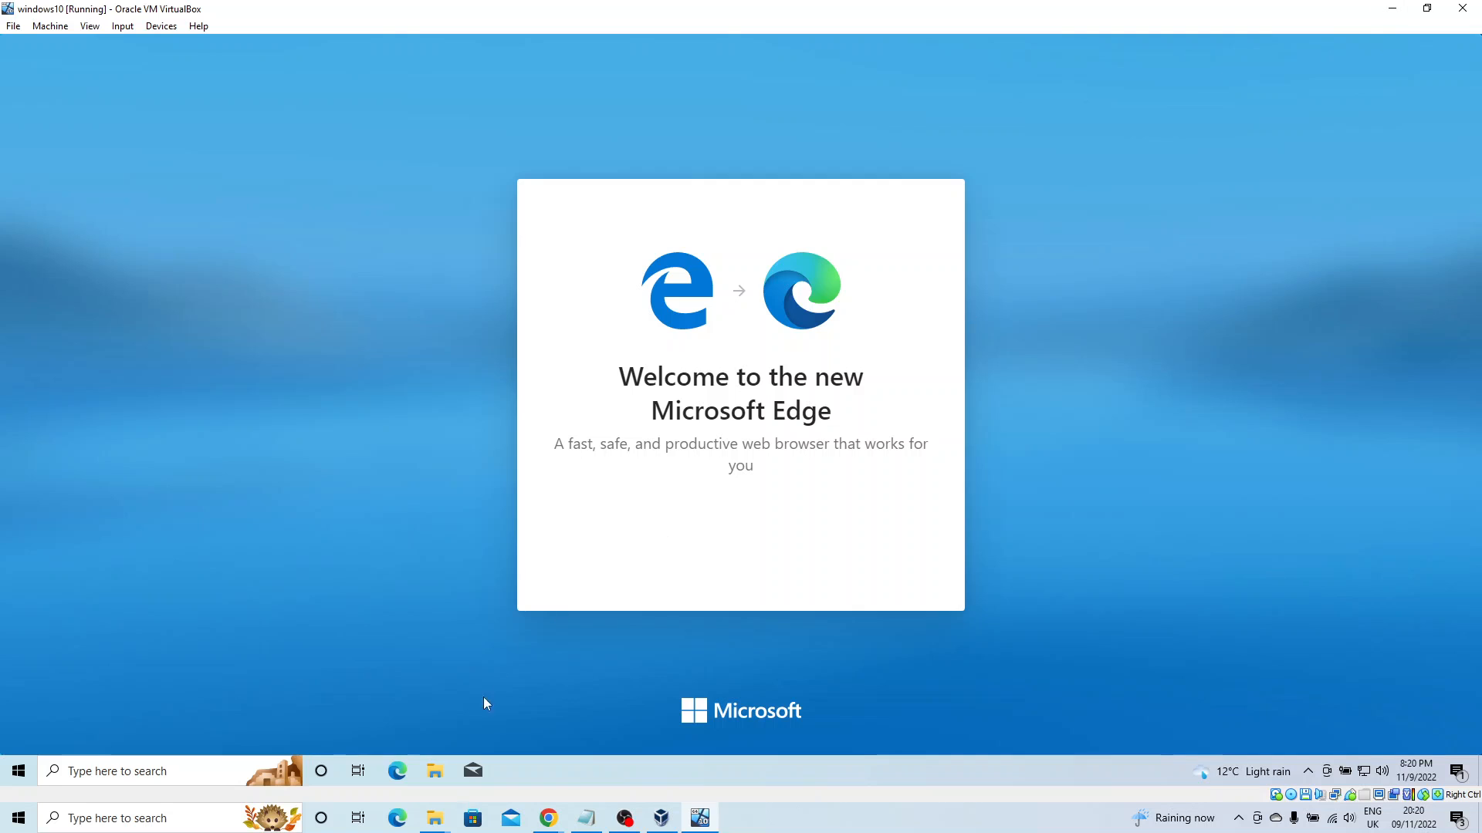
# Bring up the VirtualBox Manager, move it up-left, and keep the machine Details view showing.
pyautogui.click(668, 826)
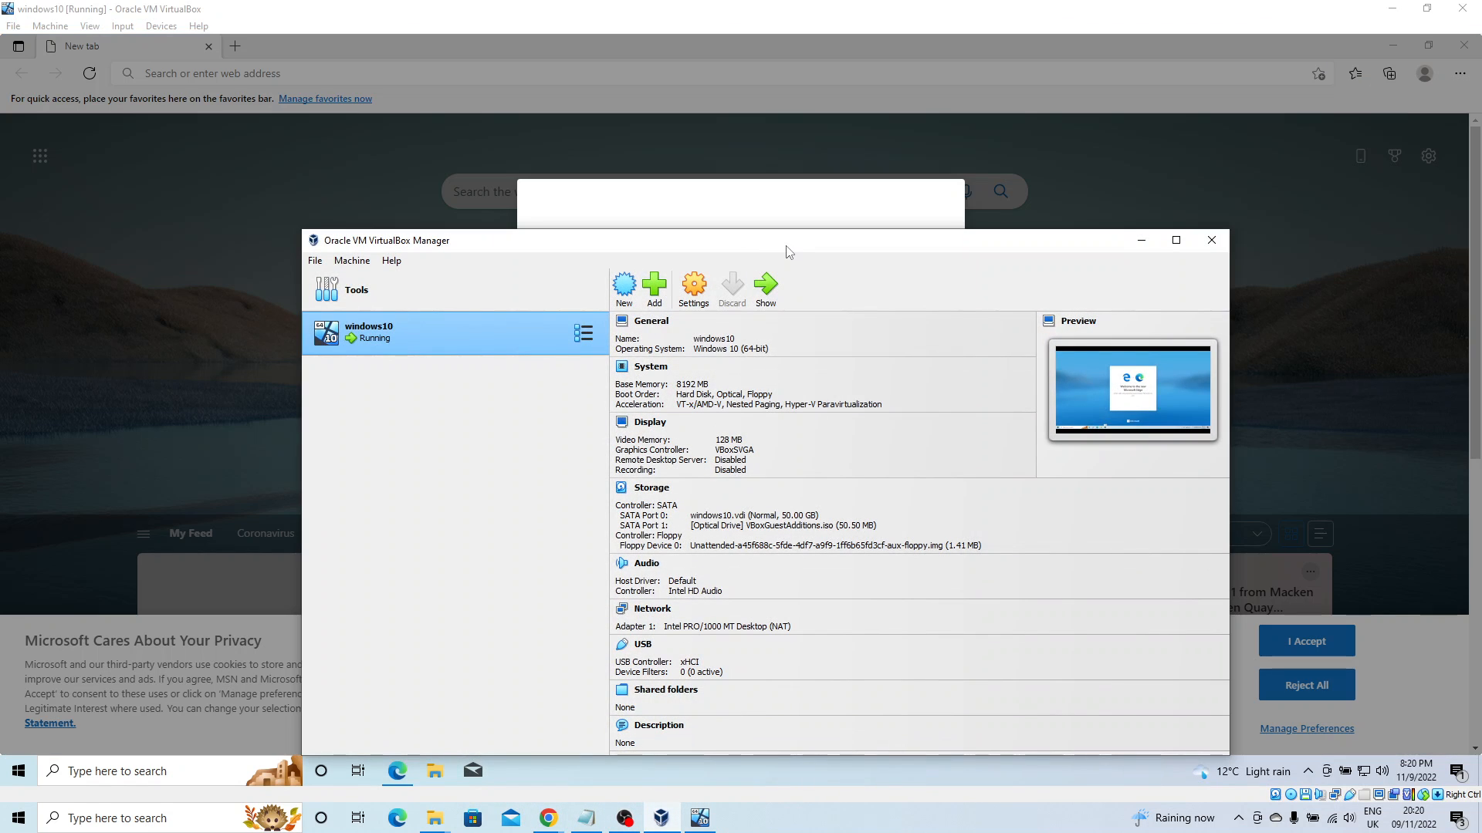
pyautogui.moveTo(787, 251); pyautogui.dragTo(710, 142)
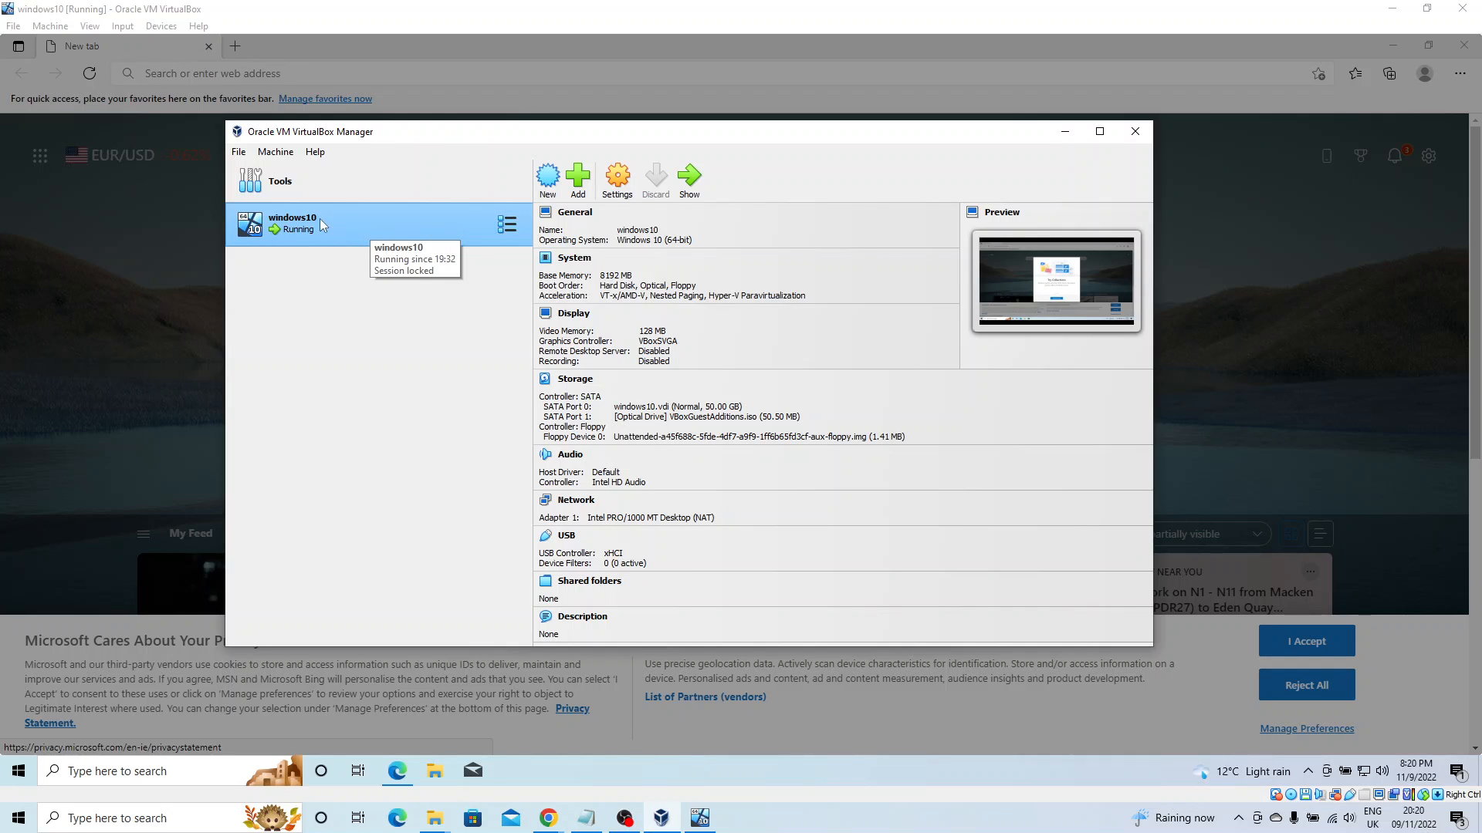
pyautogui.click(497, 227)
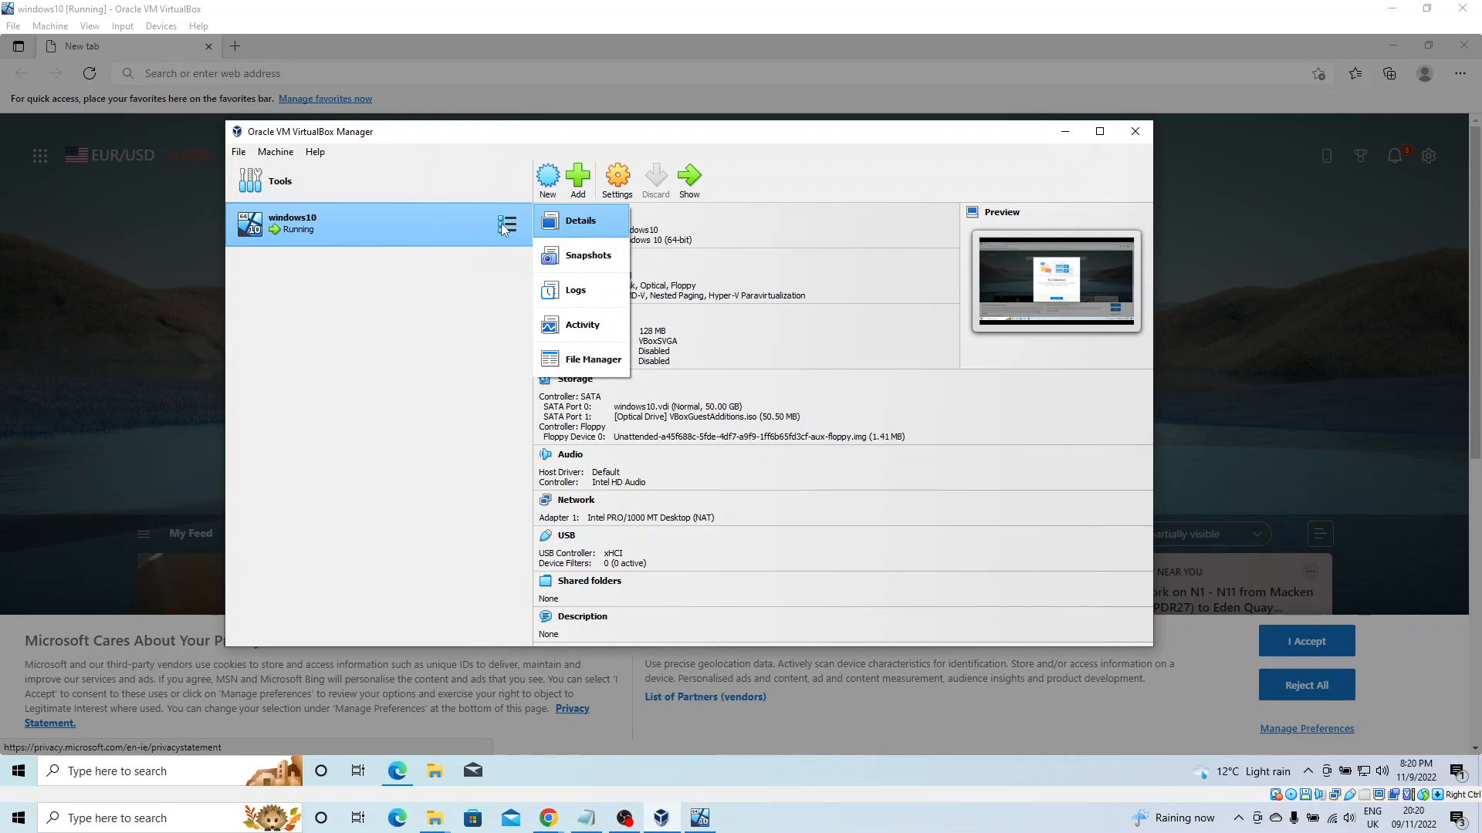
pyautogui.click(443, 362)
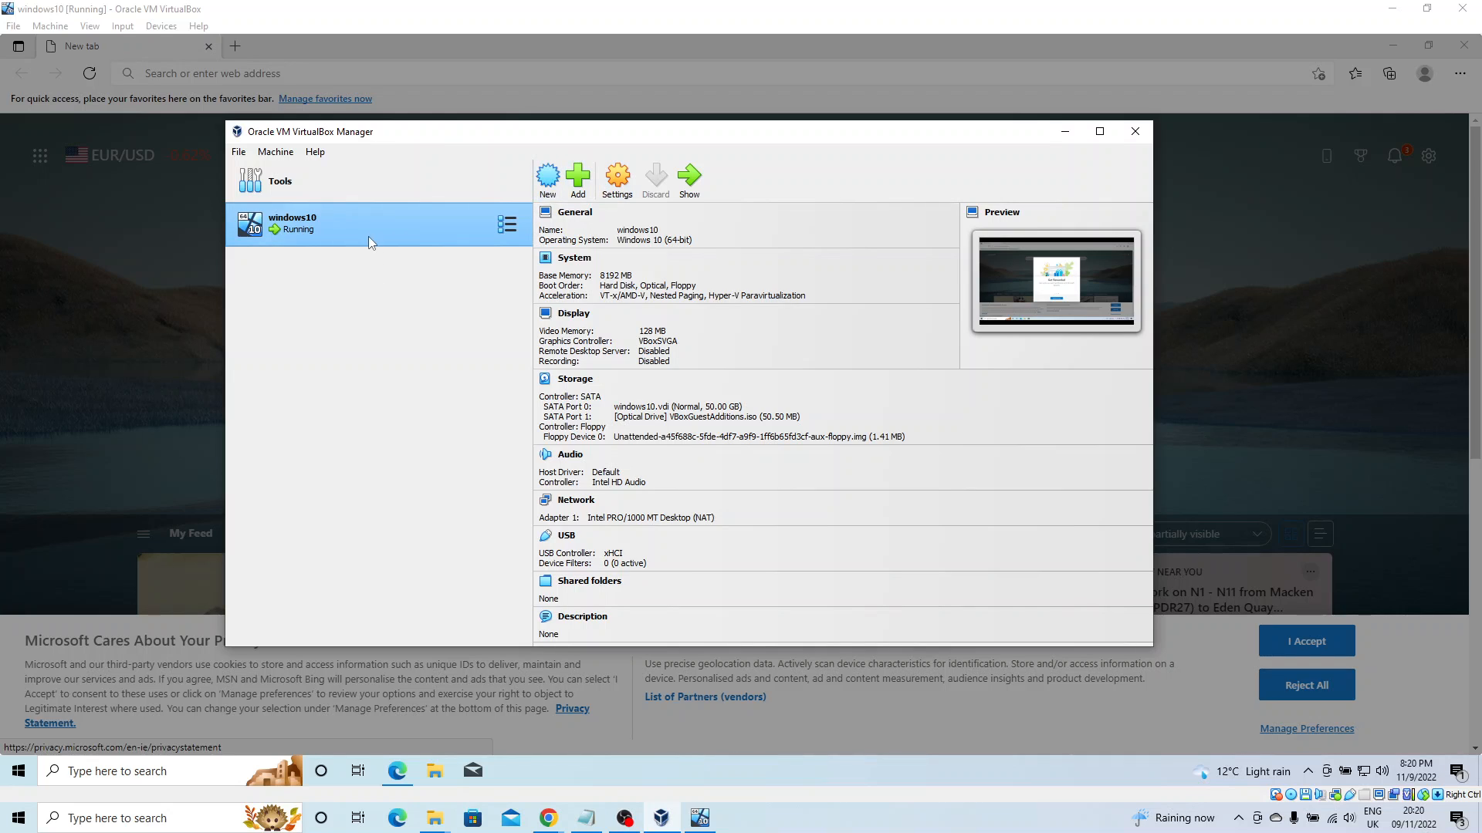
# Open the windows10 settings, cancel them, and minimize the Manager to reveal Edge.
pyautogui.click(619, 185)
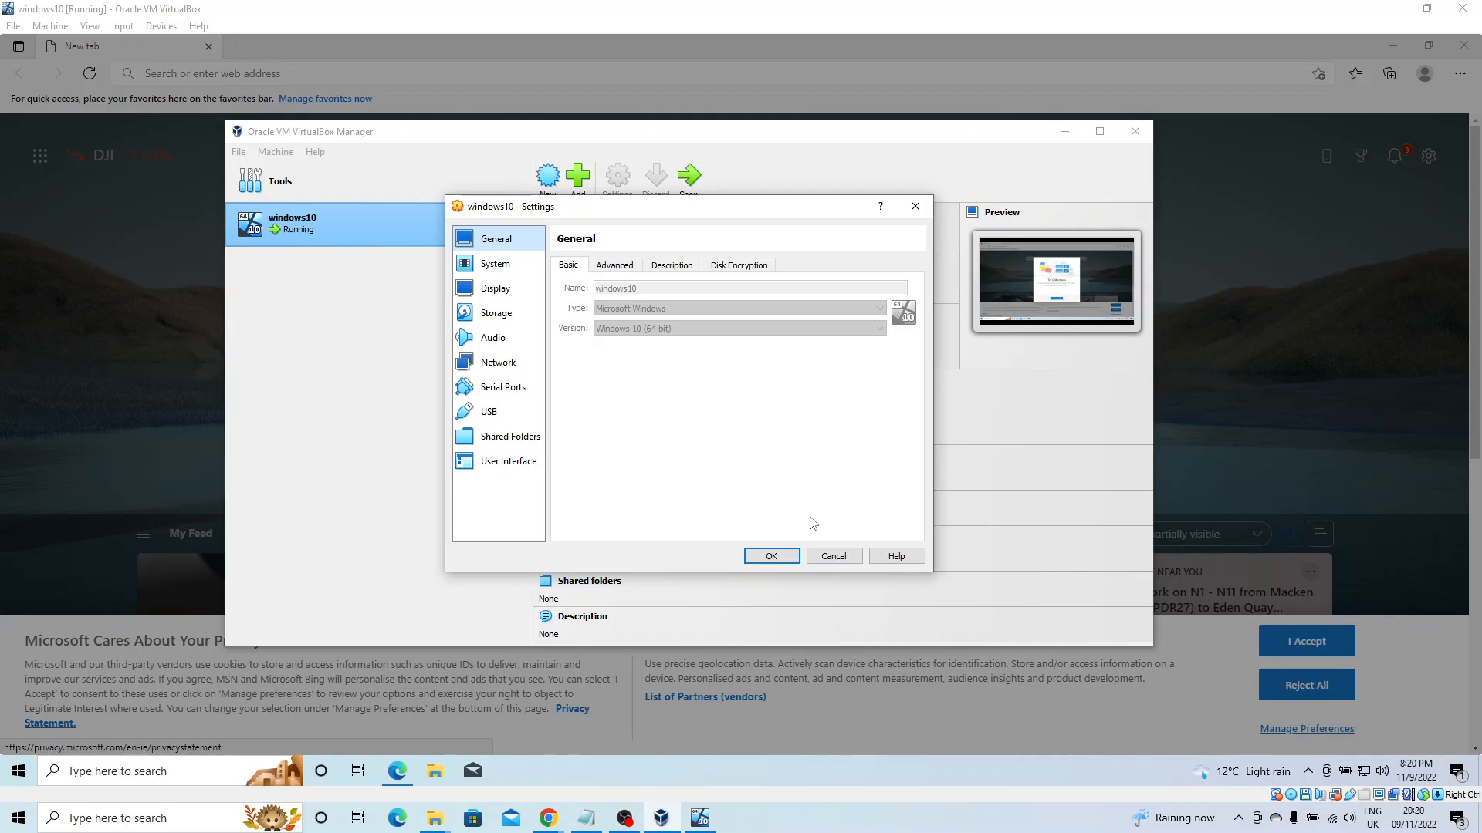
pyautogui.click(833, 557)
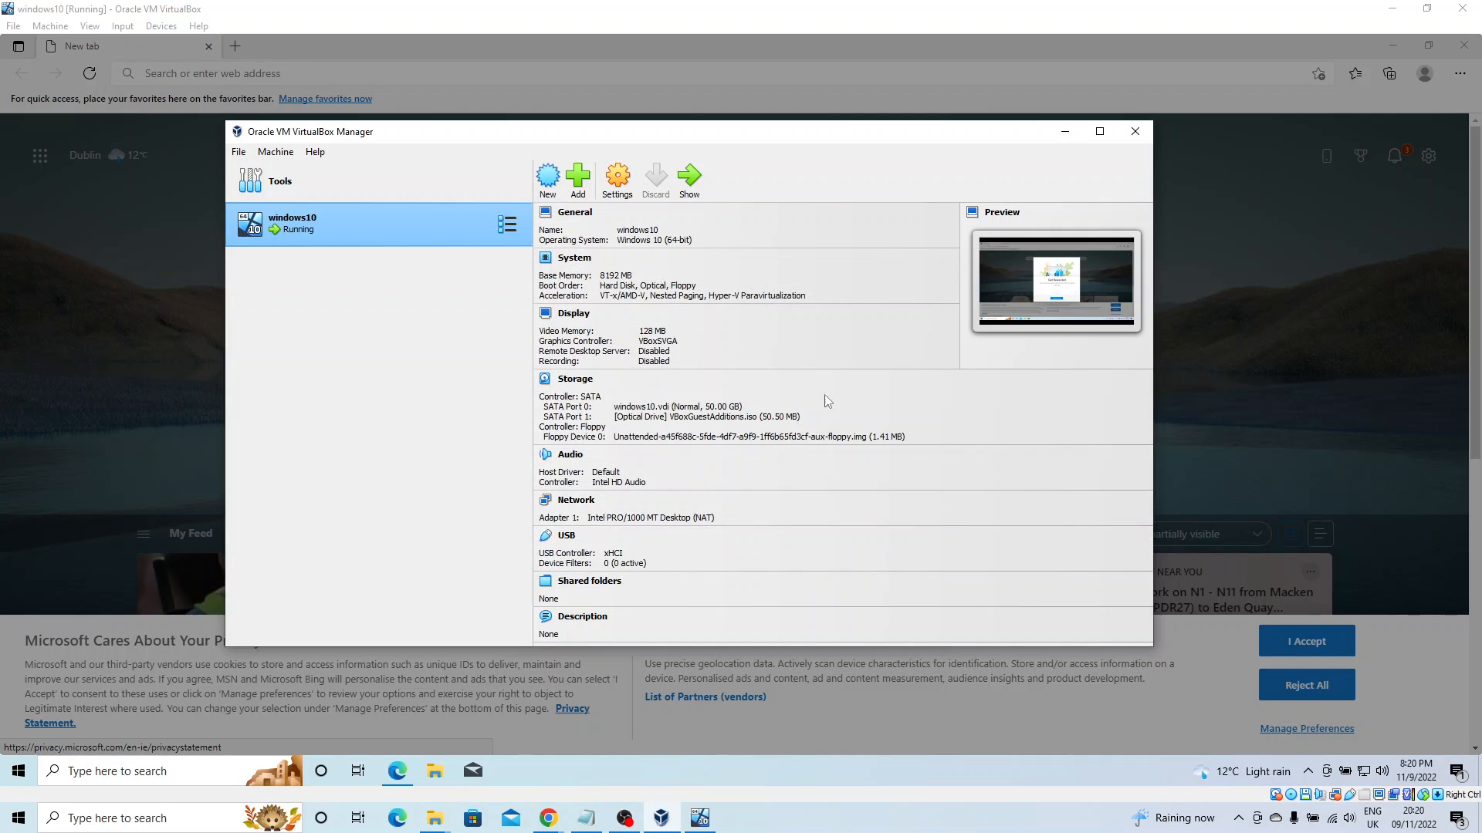
pyautogui.click(1065, 131)
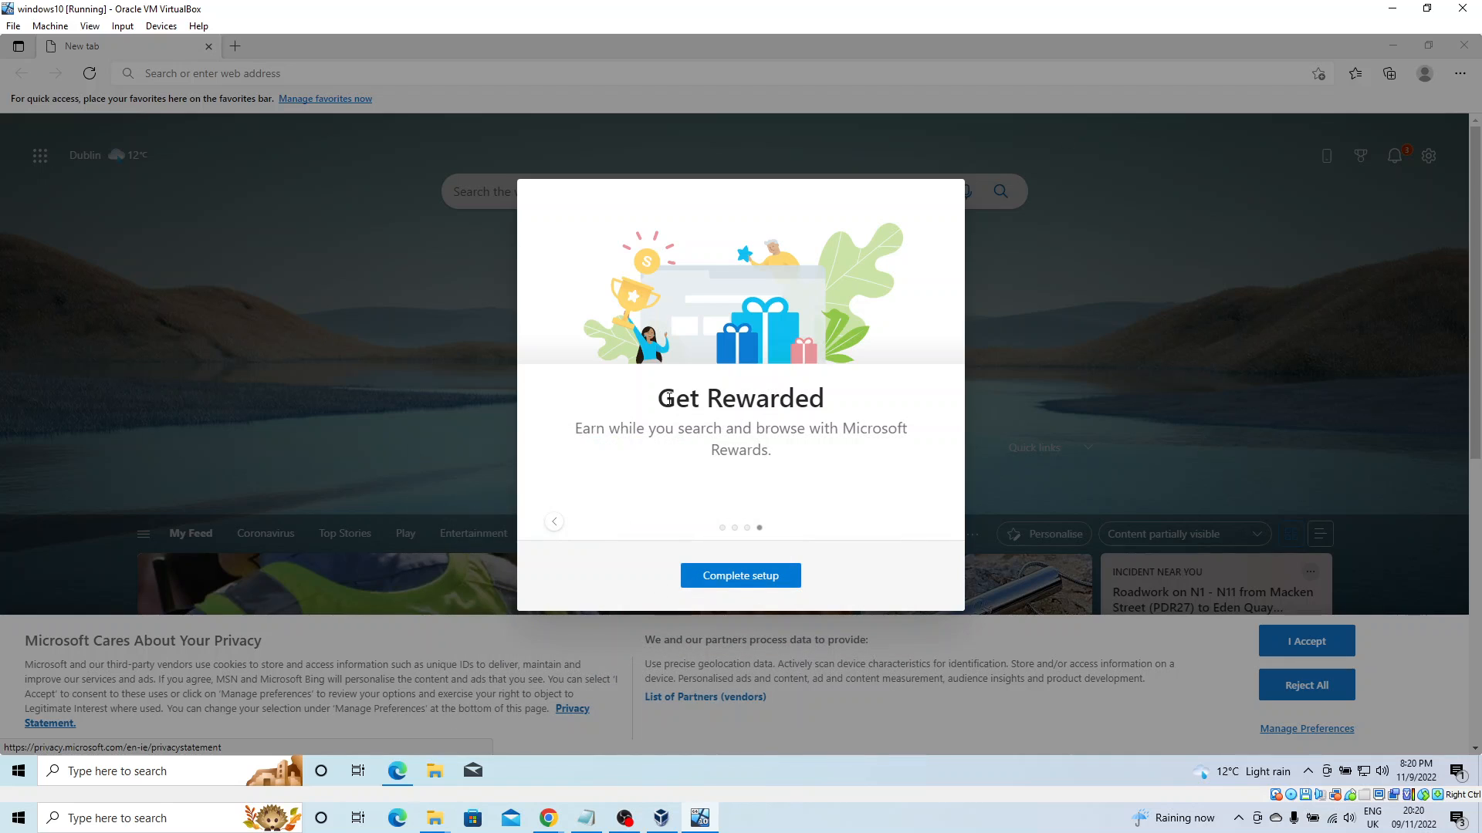
# Complete Edge setup, confirm the new tab layout, and continue without signing in.
pyautogui.click(752, 580)
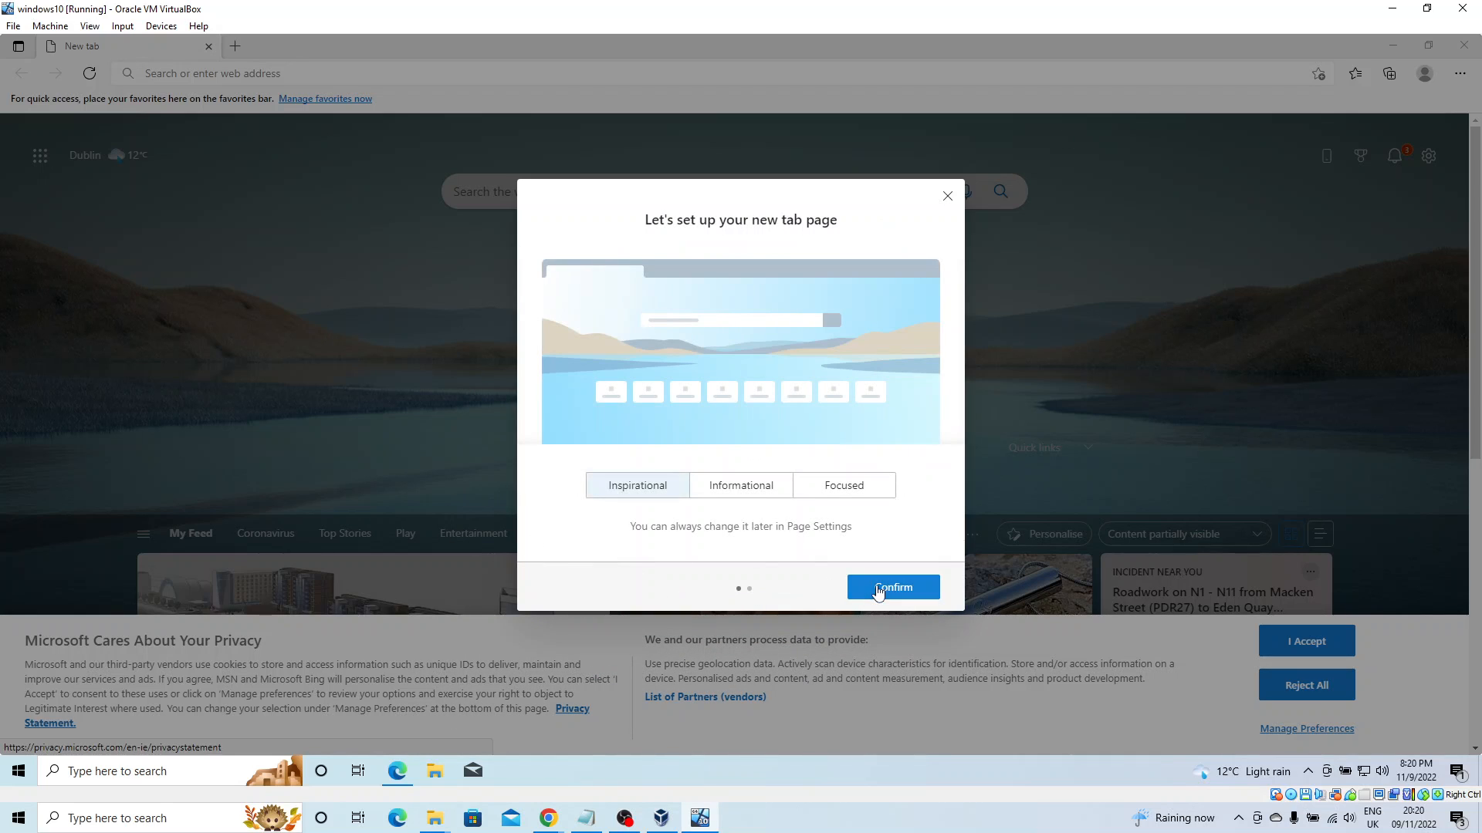
pyautogui.click(878, 591)
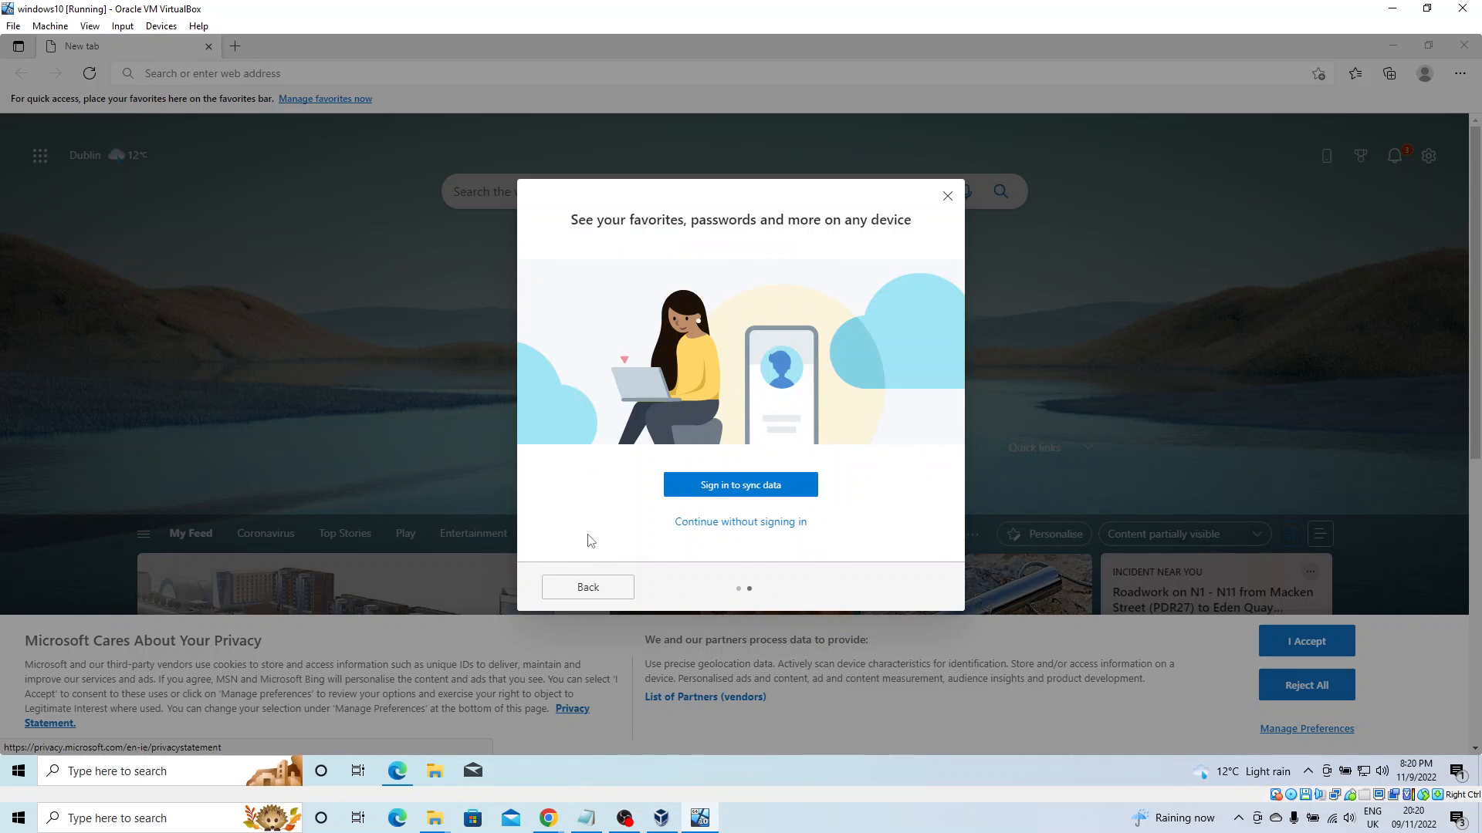
pyautogui.click(698, 525)
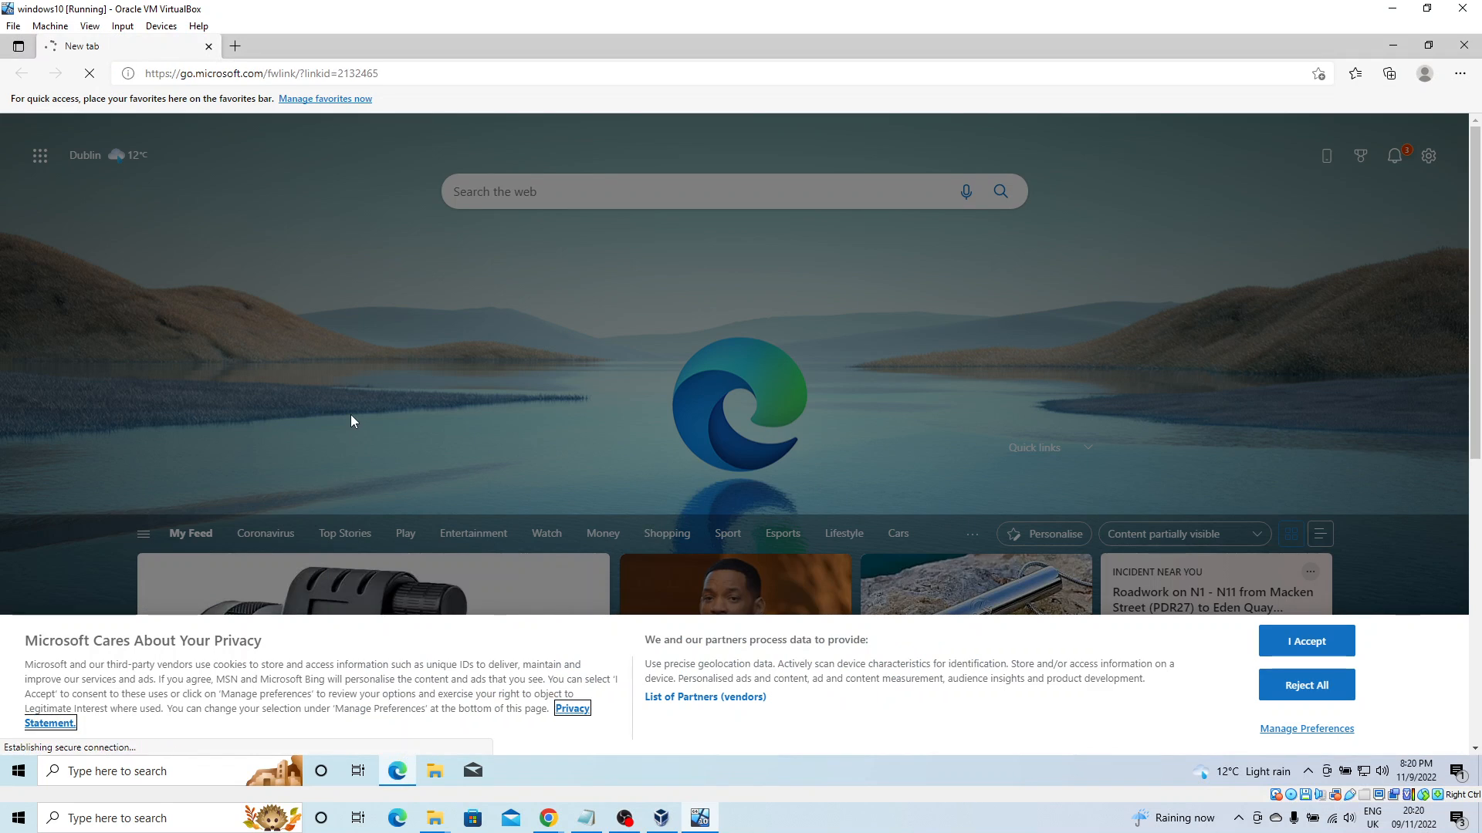